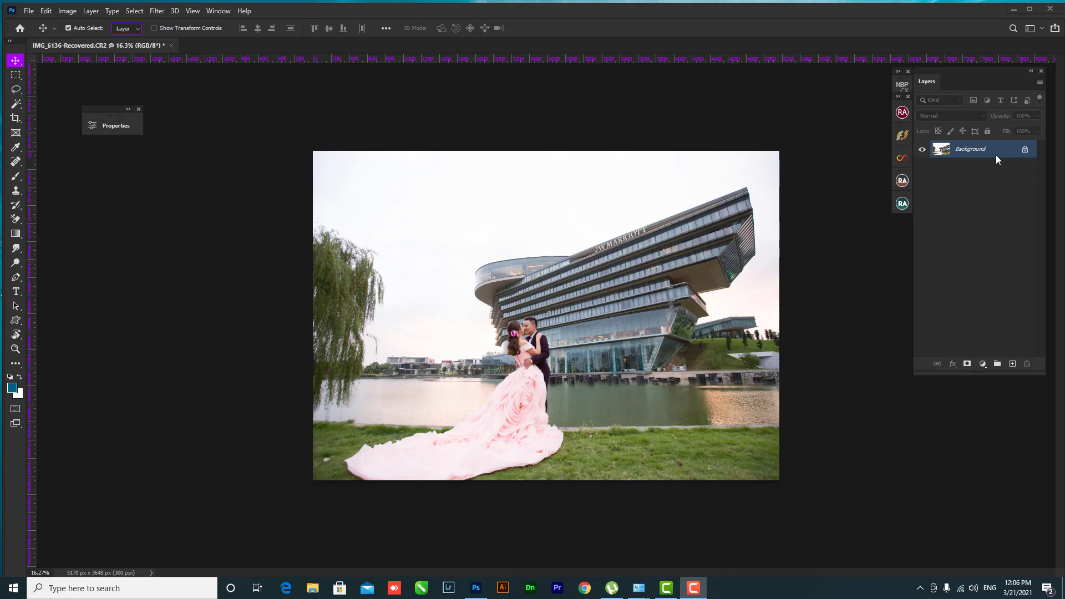
Duplicate the Background layer as 'Background copy' and zoom in on the lake shore and dress train.
key(ctrl+j)
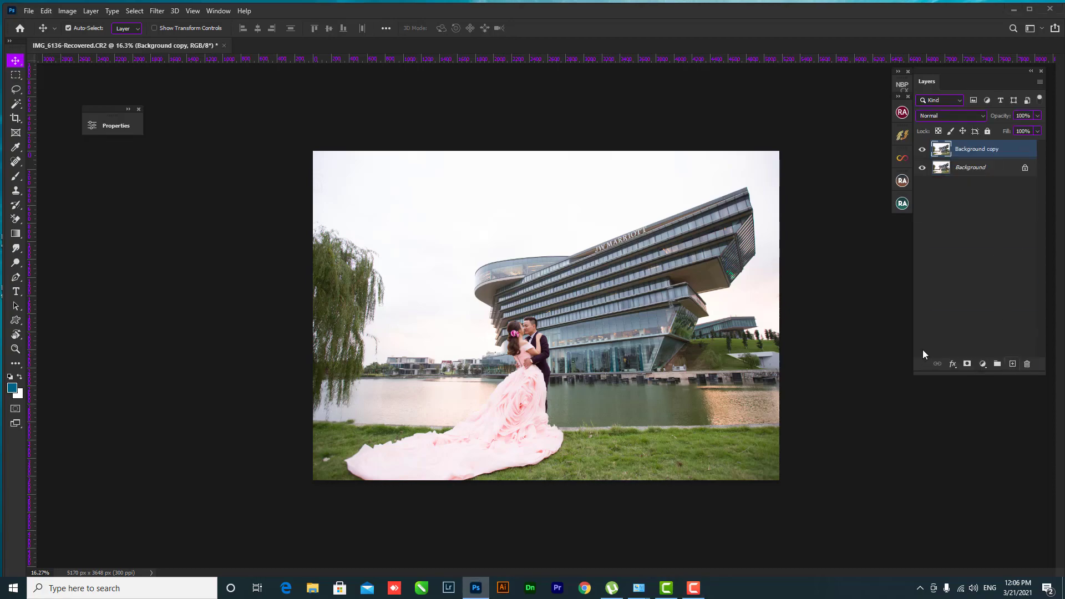
drag(504, 299, 553, 304)
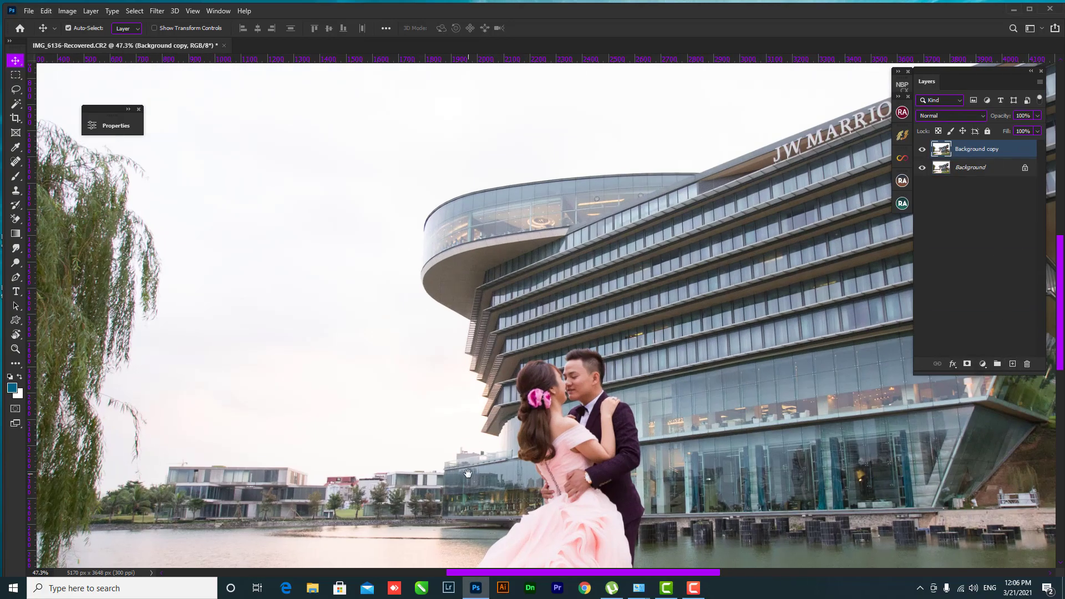
mouse_move(468, 473)
mouse_down()
mouse_move(423, 298)
mouse_move(709, 221)
mouse_up()
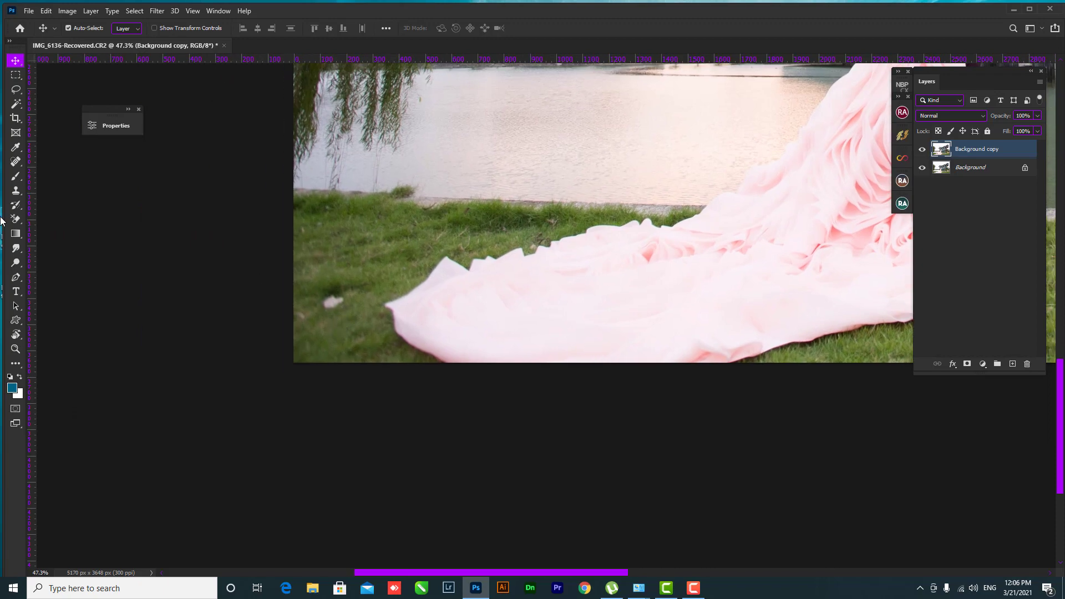
With a smaller Spot Healing Brush, heal the pink scrap and a spot on the grass by the dress.
click(15, 163)
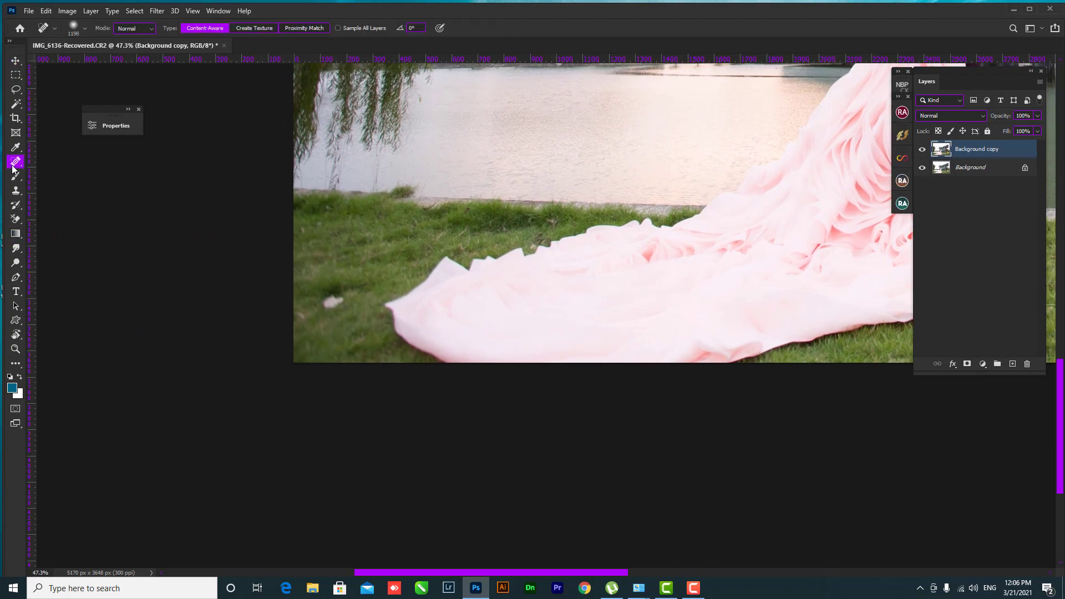
mouse_move(353, 258)
alt+mouse_down()
mouse_move(333, 280)
mouse_move(336, 302)
mouse_move(358, 277)
alt+mouse_up()
click(335, 302)
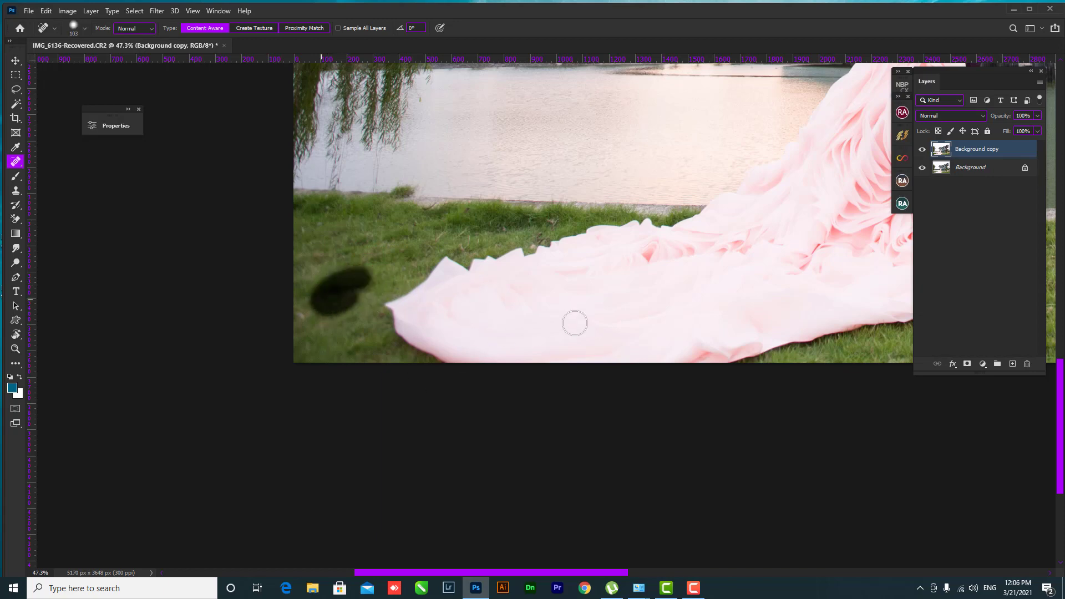
drag(793, 290, 454, 243)
drag(832, 277, 535, 281)
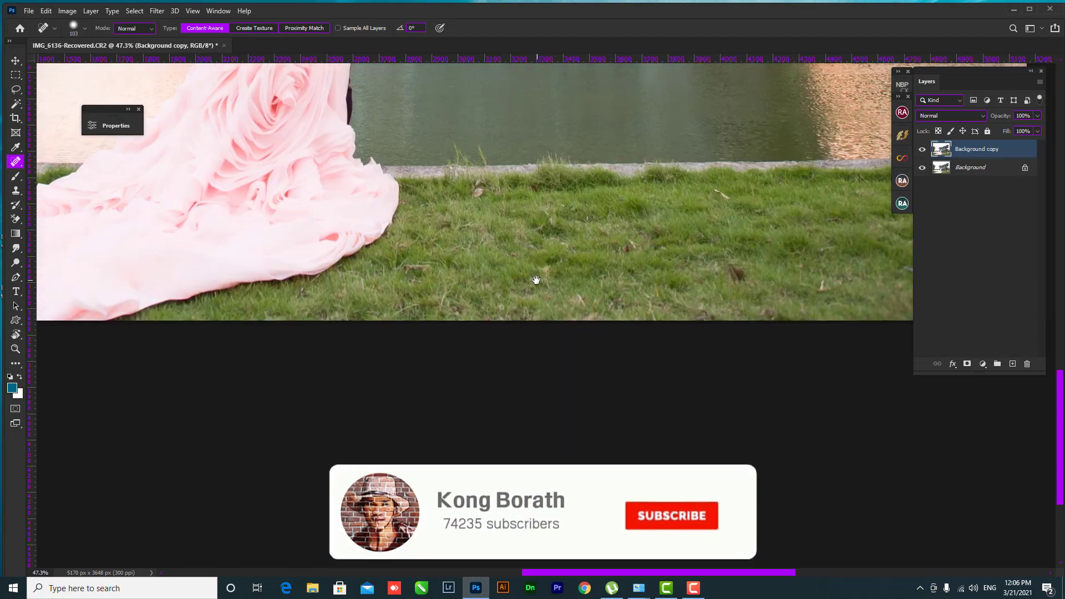
alt+drag(494, 183, 477, 185)
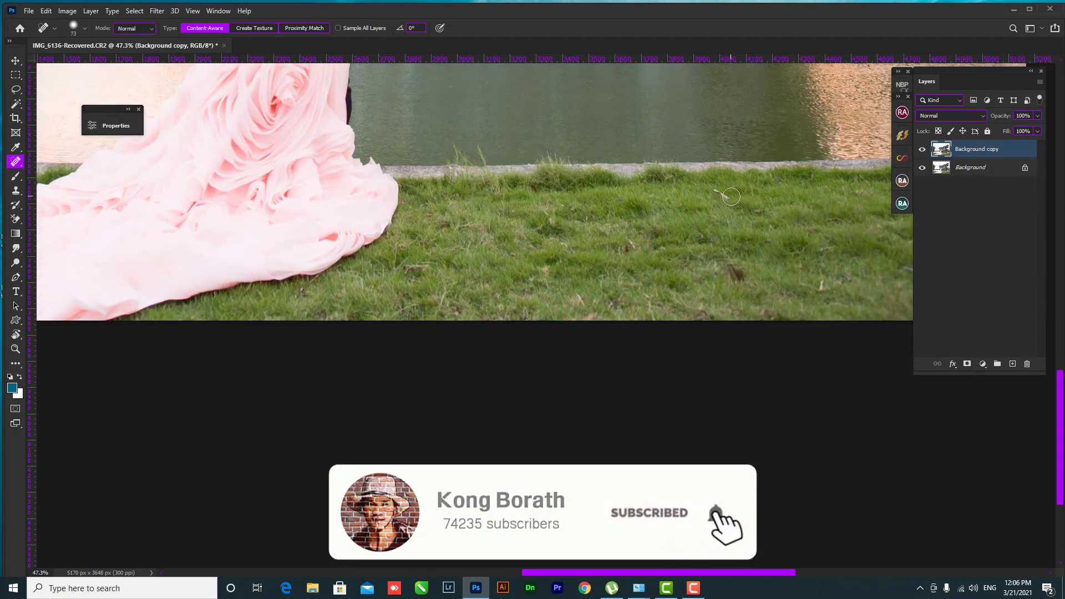
Heal away the white twigs and debris on the grass right of the dress.
drag(714, 192, 731, 195)
mouse_move(731, 274)
mouse_down()
mouse_move(742, 286)
mouse_move(549, 244)
mouse_up()
click(770, 242)
click(590, 247)
click(668, 230)
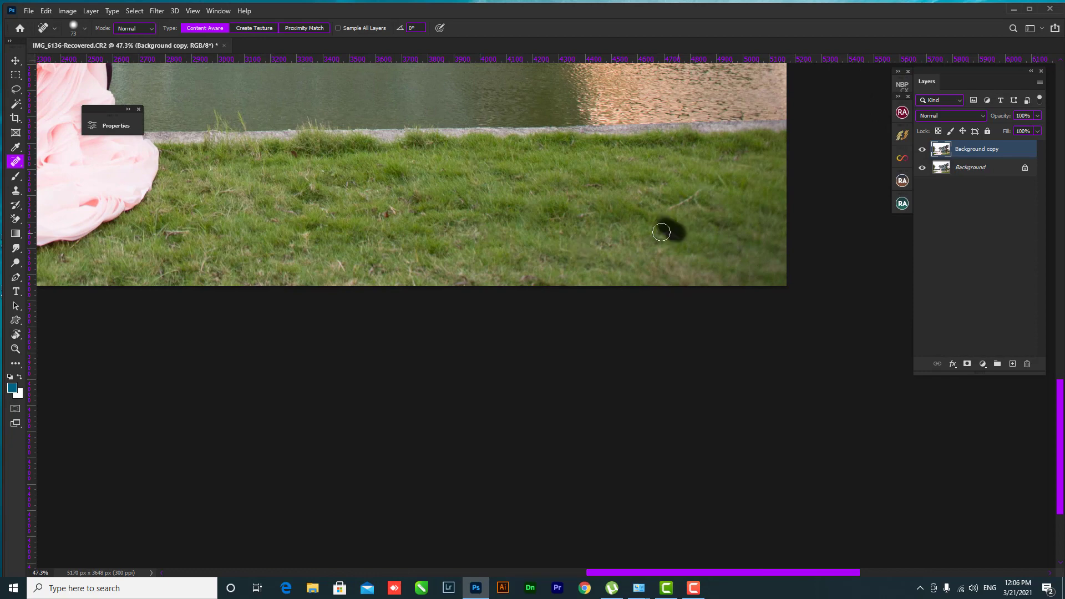
drag(671, 206, 698, 195)
click(595, 186)
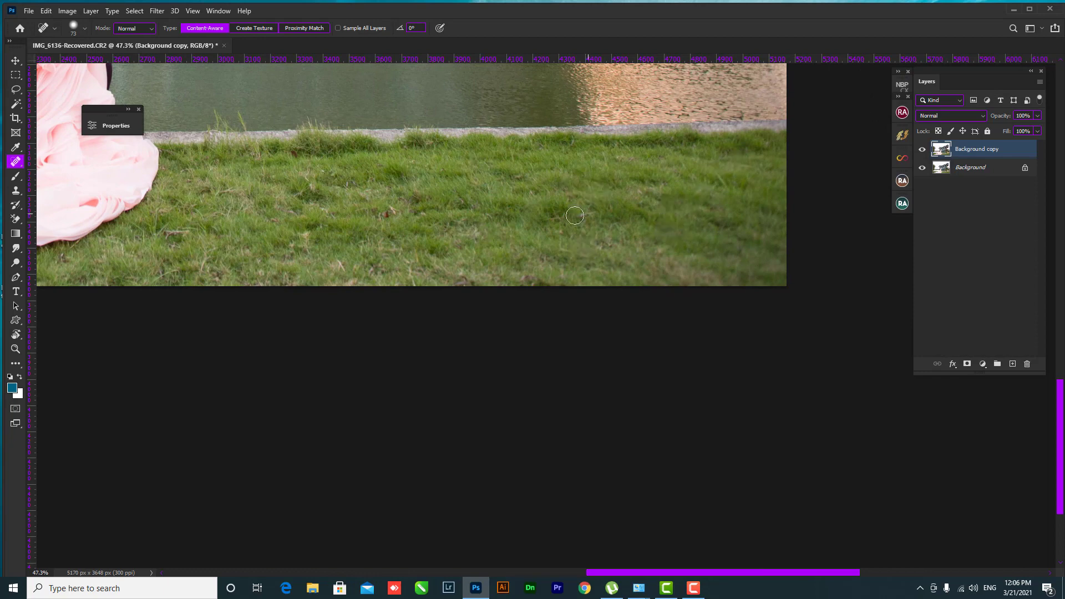
drag(580, 216, 542, 216)
mouse_move(398, 204)
mouse_down()
mouse_move(383, 212)
mouse_move(659, 226)
mouse_up()
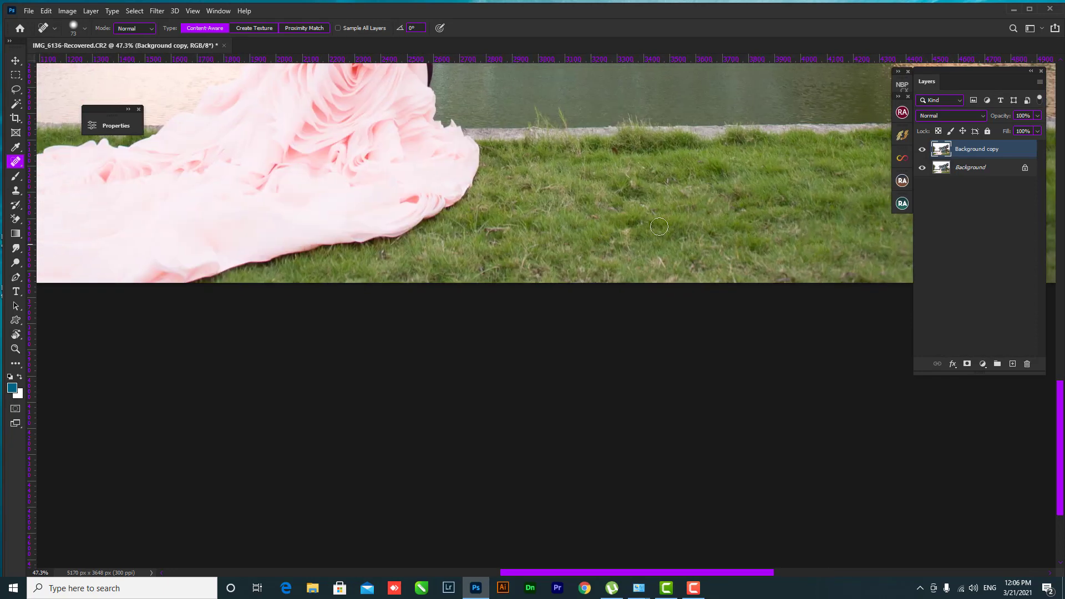
click(720, 203)
drag(489, 219, 524, 244)
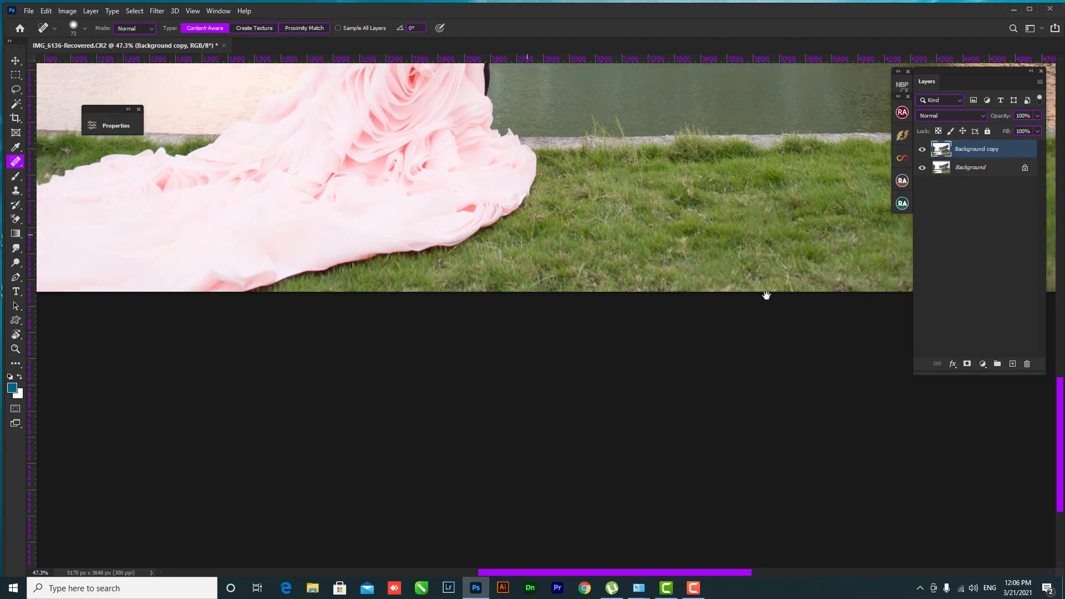
Heal the remaining spots on the grass near the dress, then bring up the Filter menu.
scroll(766, 298, up, 3)
scroll(766, 297, left, 5)
mouse_move(420, 221)
mouse_down()
mouse_move(600, 343)
mouse_move(565, 286)
mouse_up()
click(495, 317)
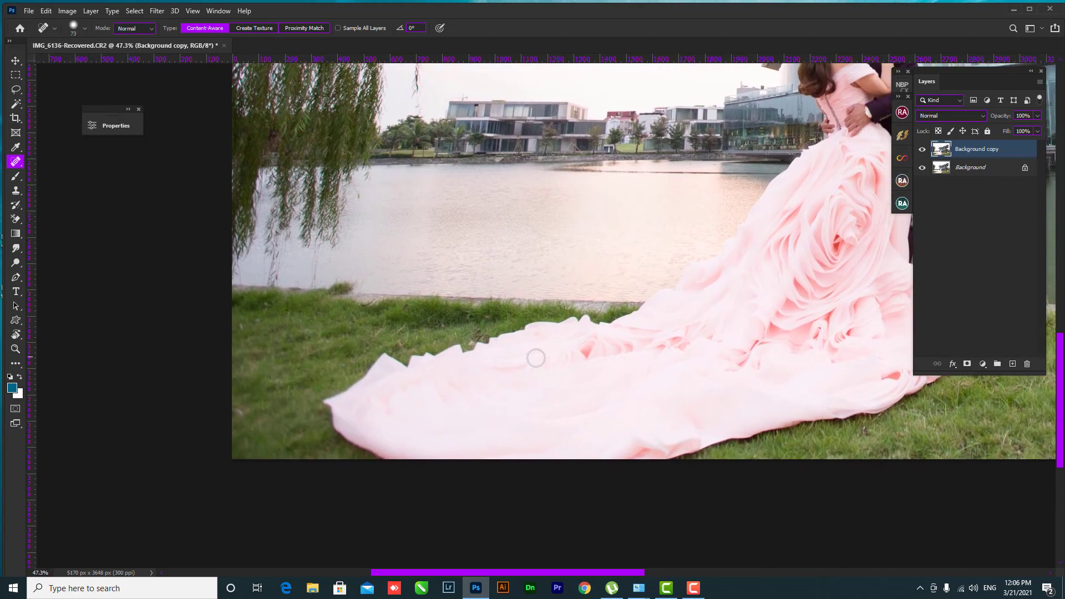
drag(681, 299, 90, 190)
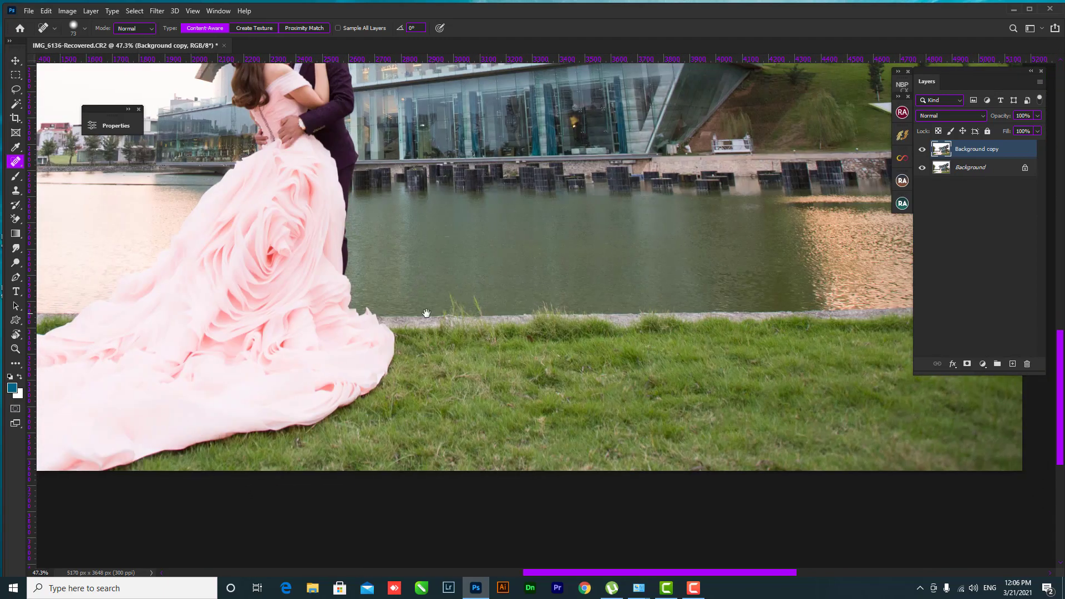
drag(355, 232, 521, 206)
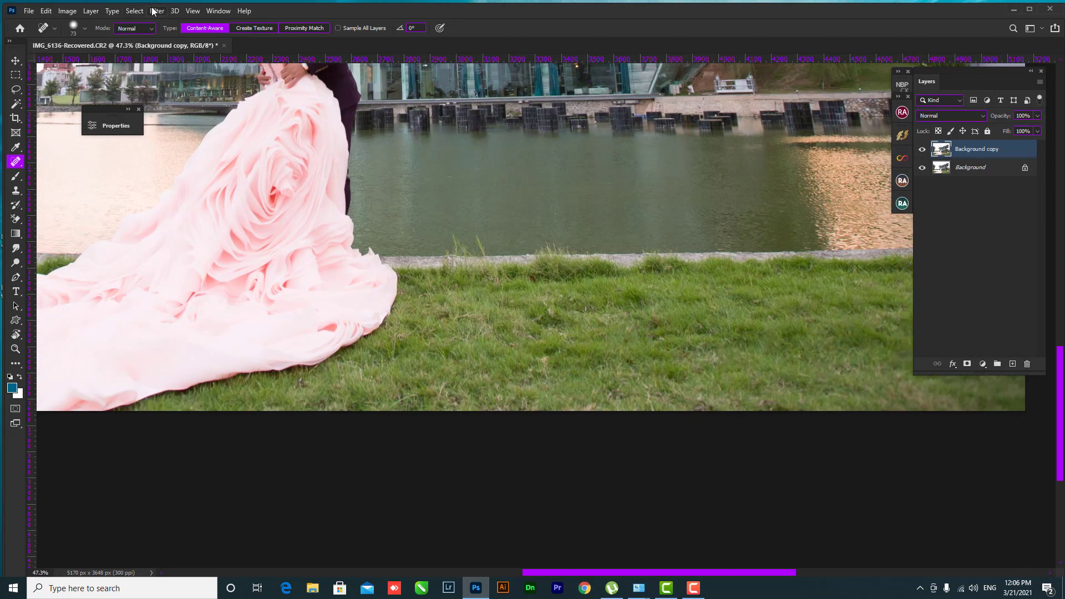
click(155, 11)
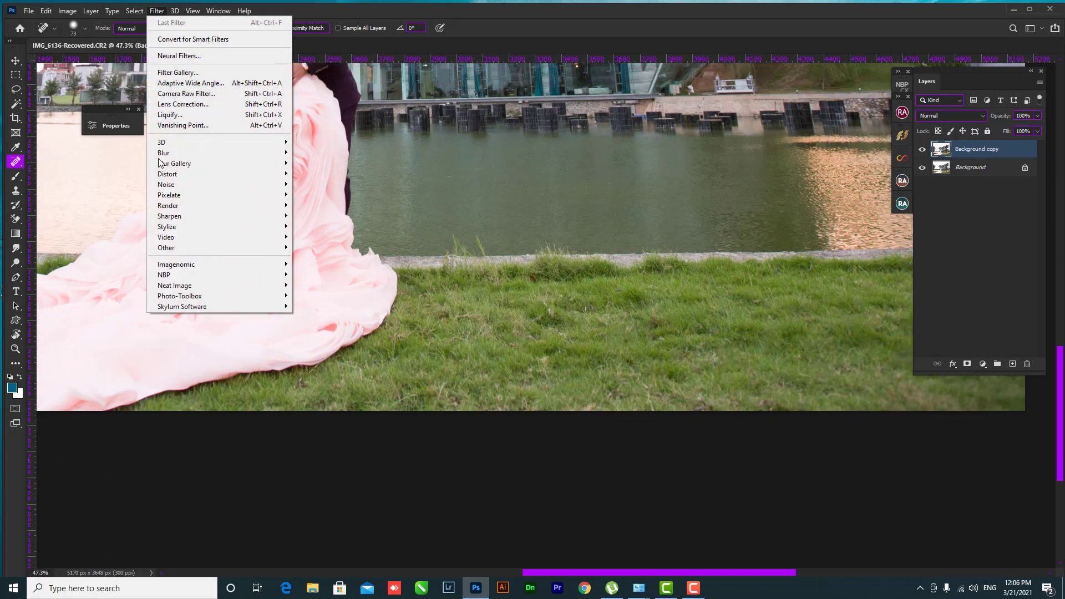
Open Liquify on the photo and enlarge the warping brush.
click(170, 113)
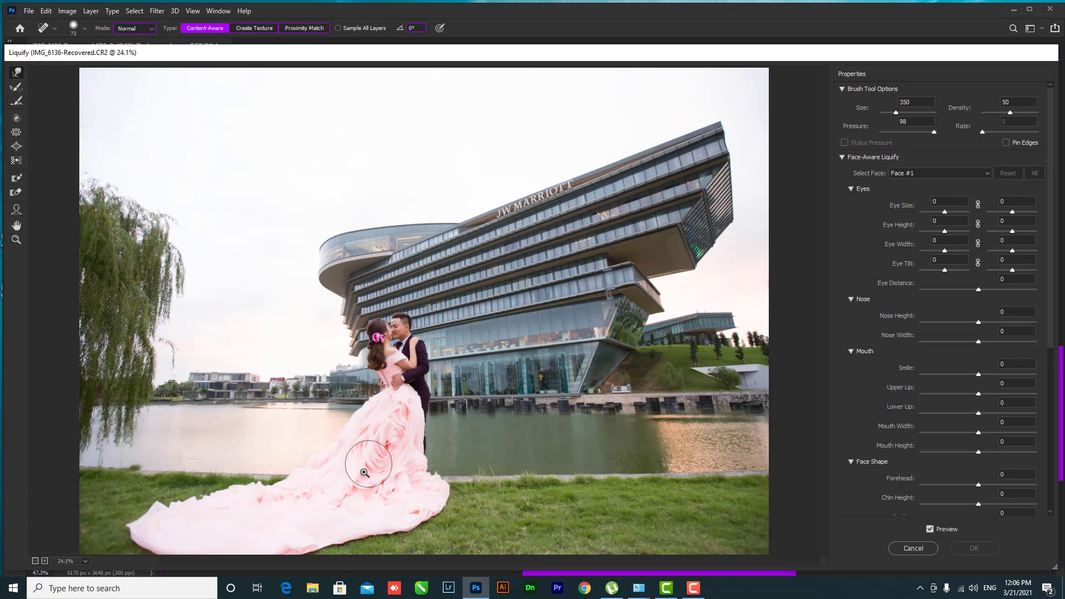
scroll(398, 452, up, 5)
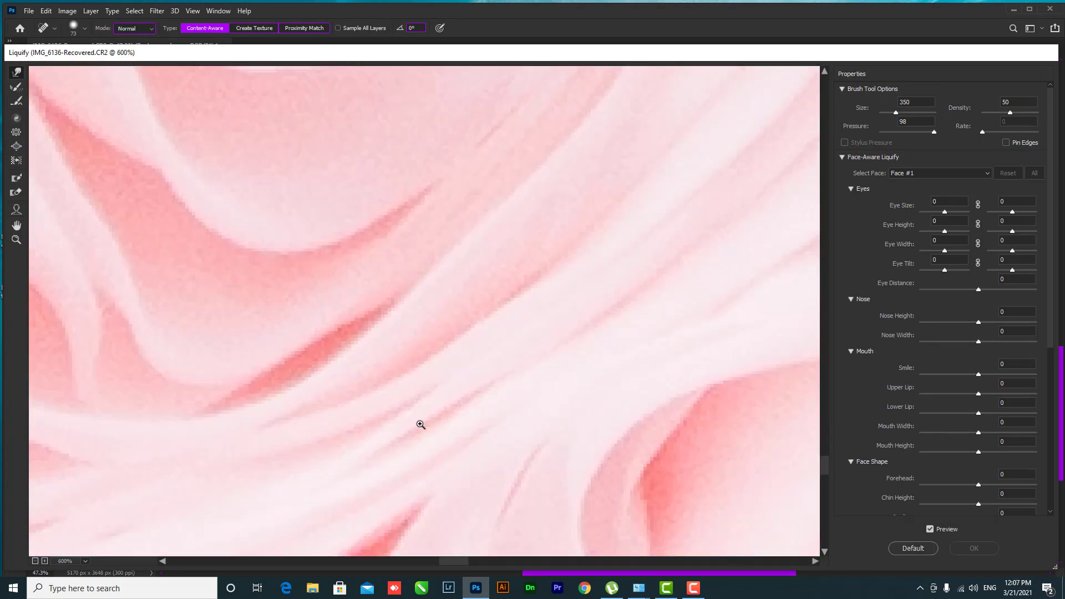
scroll(418, 424, up, 1)
scroll(420, 425, up, 1)
scroll(420, 425, up, 1)
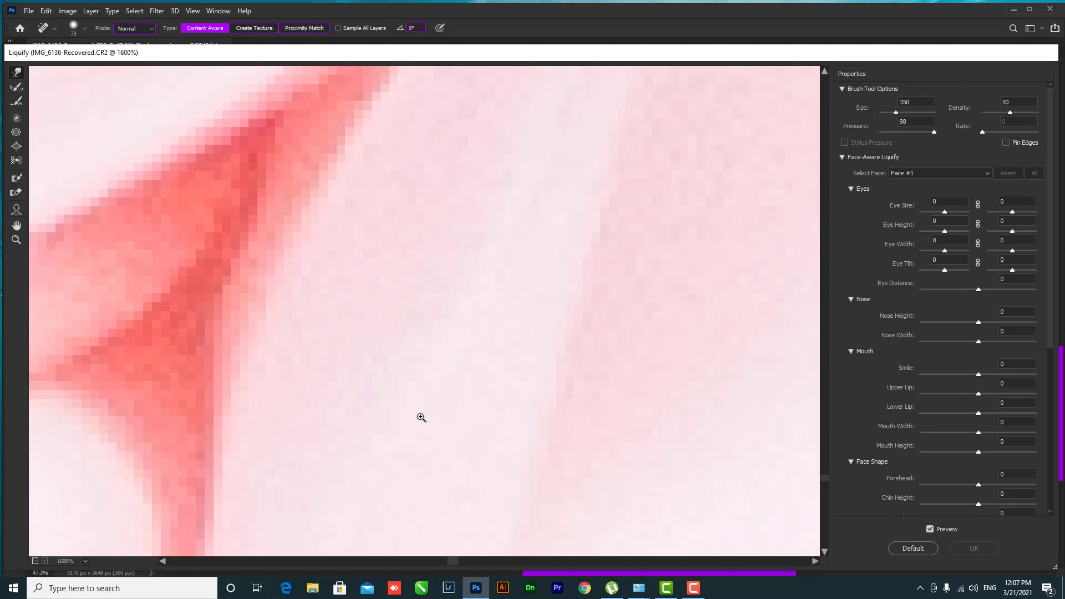
scroll(422, 417, down, 3)
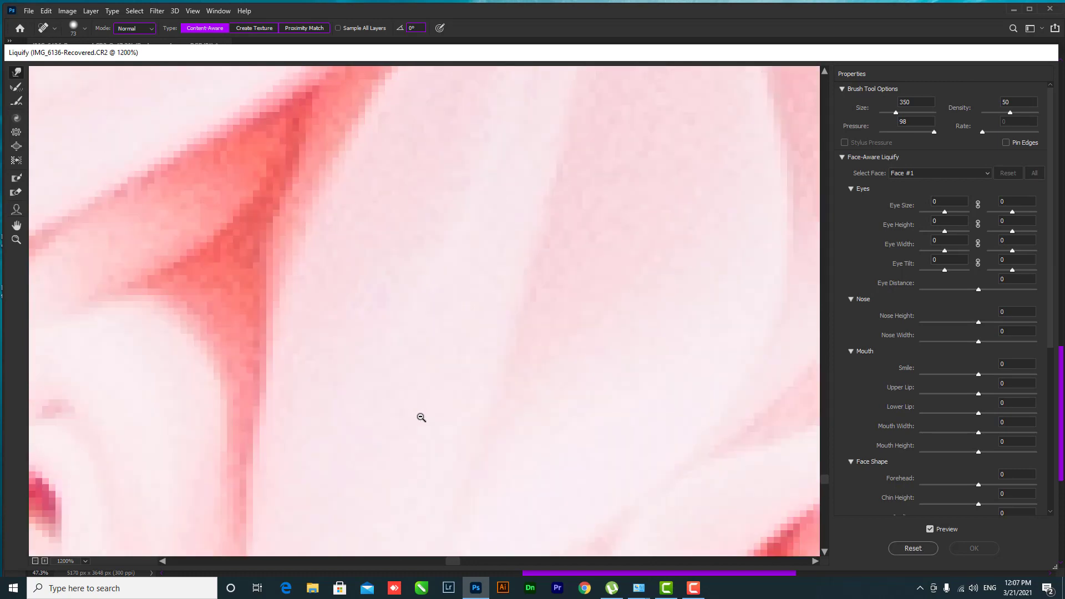
scroll(422, 417, down, 2)
scroll(422, 417, down, 2)
scroll(422, 417, down, 3)
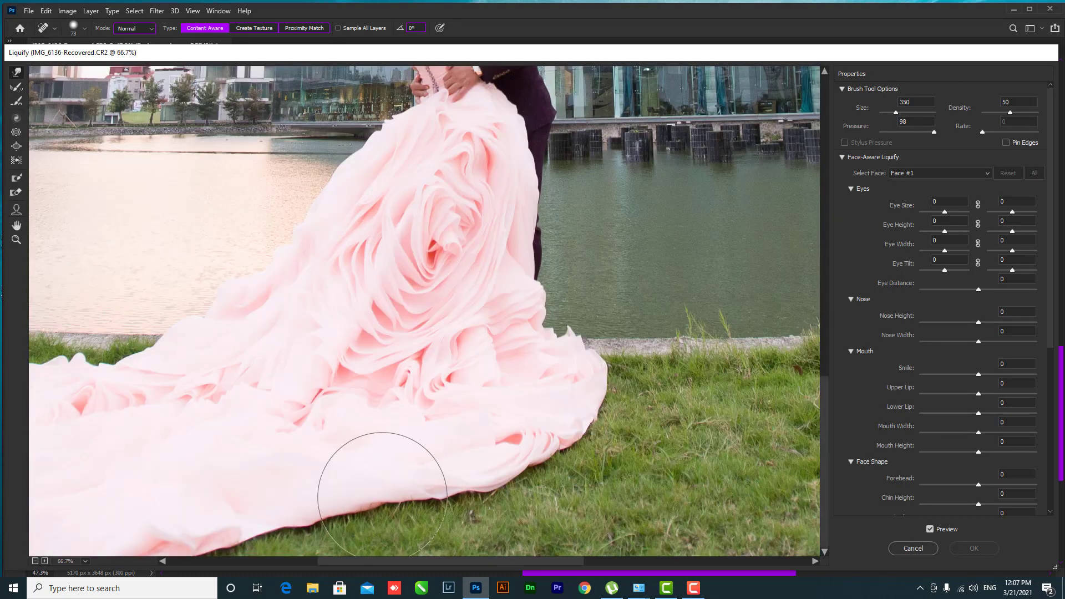
scroll(430, 417, down, 1)
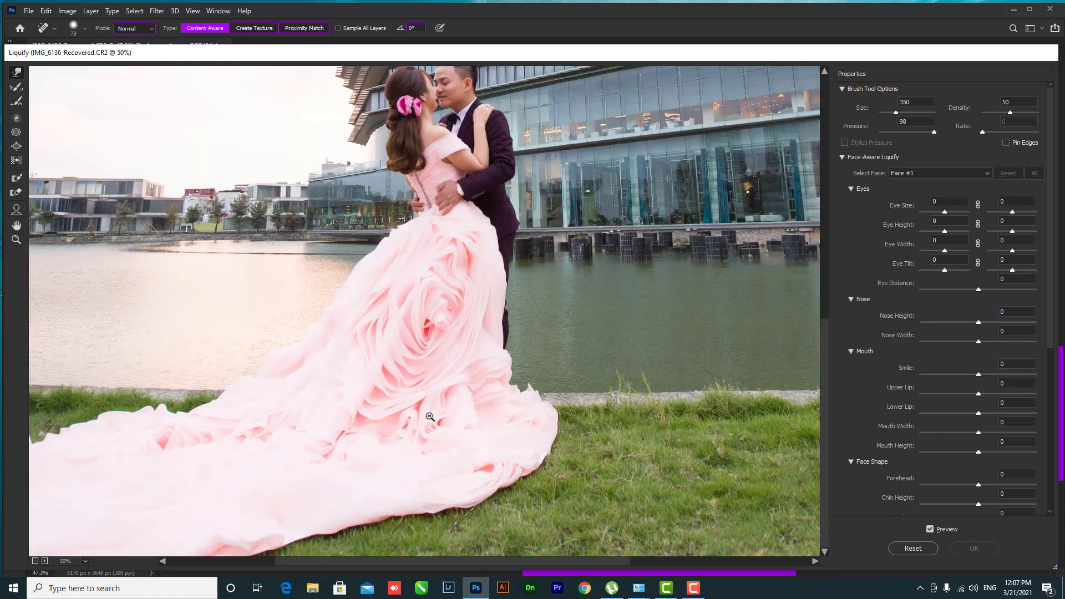
mouse_move(290, 504)
mouse_down()
mouse_move(349, 519)
mouse_move(281, 511)
mouse_move(381, 511)
mouse_move(321, 527)
mouse_move(393, 525)
mouse_move(440, 505)
mouse_up()
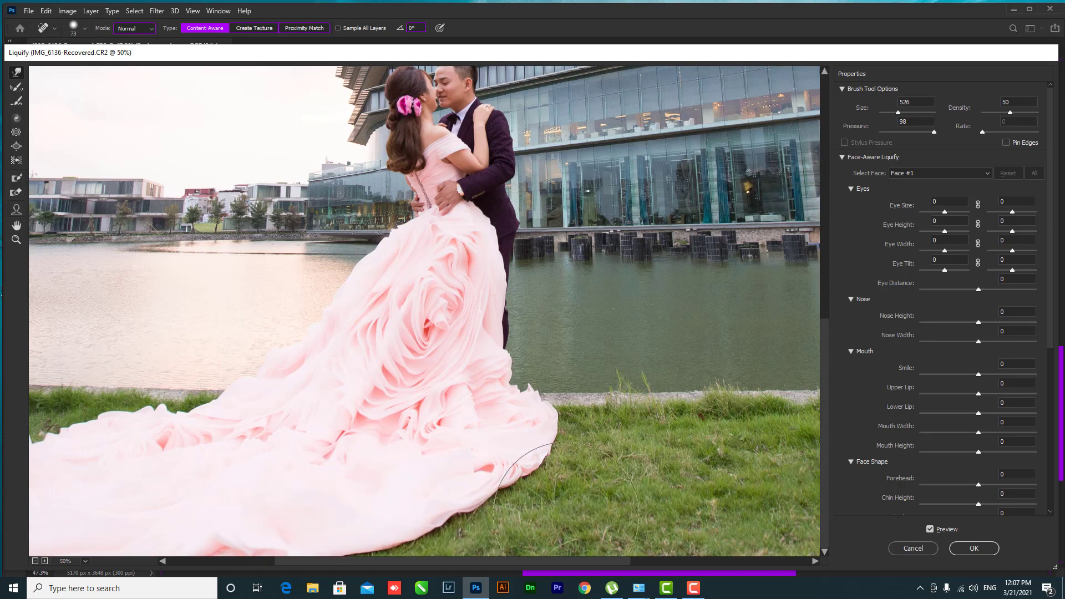
Push out the dress hem, reshape its right edge and the lower-left train.
key(ctrl+minus)
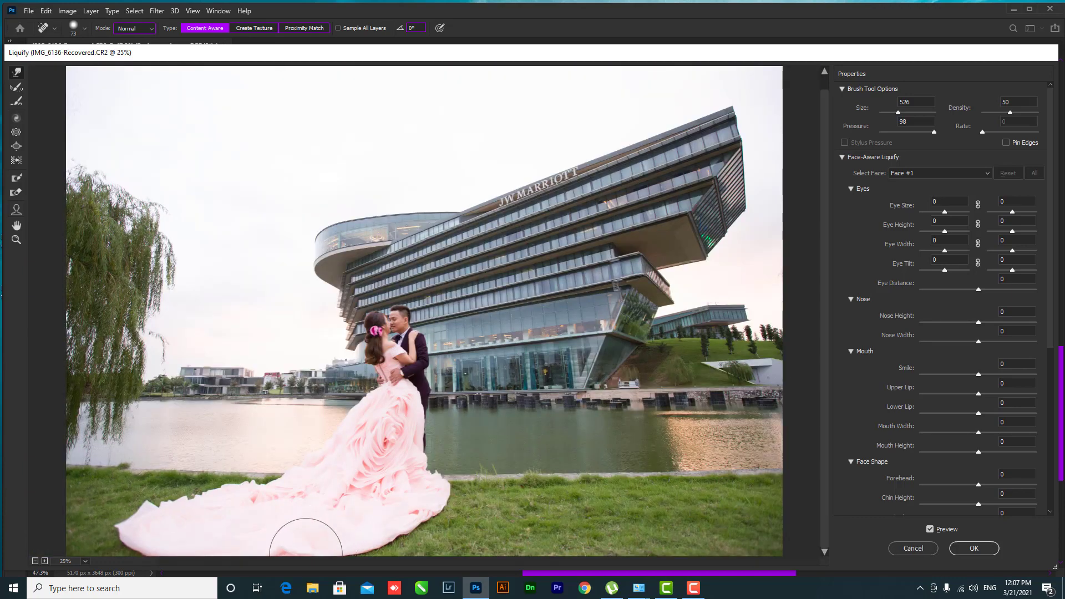
mouse_move(326, 533)
mouse_down()
mouse_move(416, 536)
mouse_move(409, 504)
mouse_move(381, 518)
mouse_move(341, 568)
mouse_up()
mouse_move(478, 503)
mouse_down()
mouse_move(453, 476)
mouse_move(450, 488)
mouse_up()
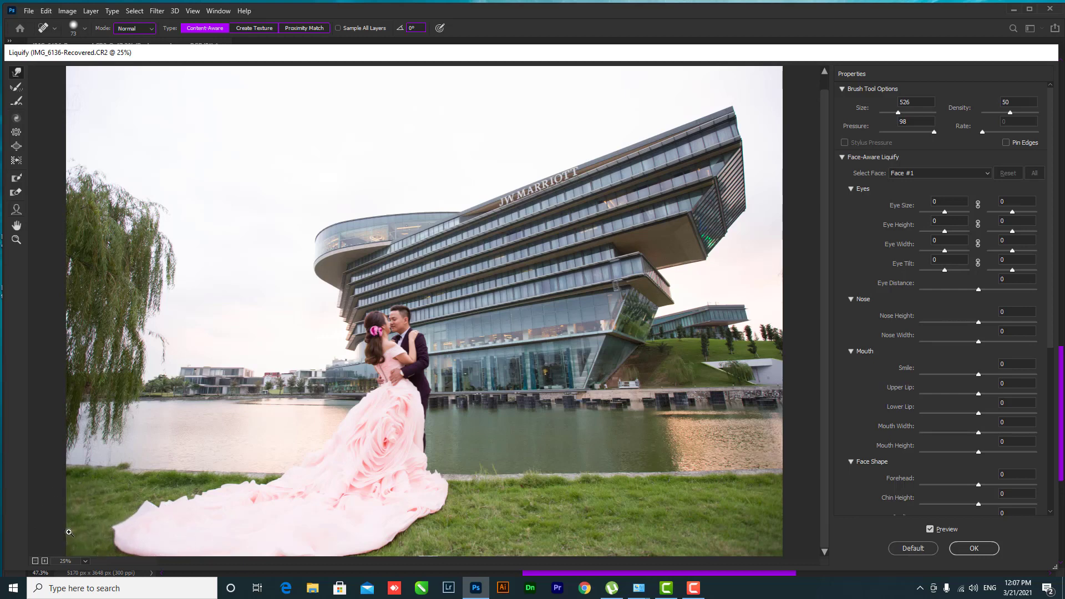
alt+click(163, 534)
drag(163, 534, 95, 530)
drag(87, 496, 121, 450)
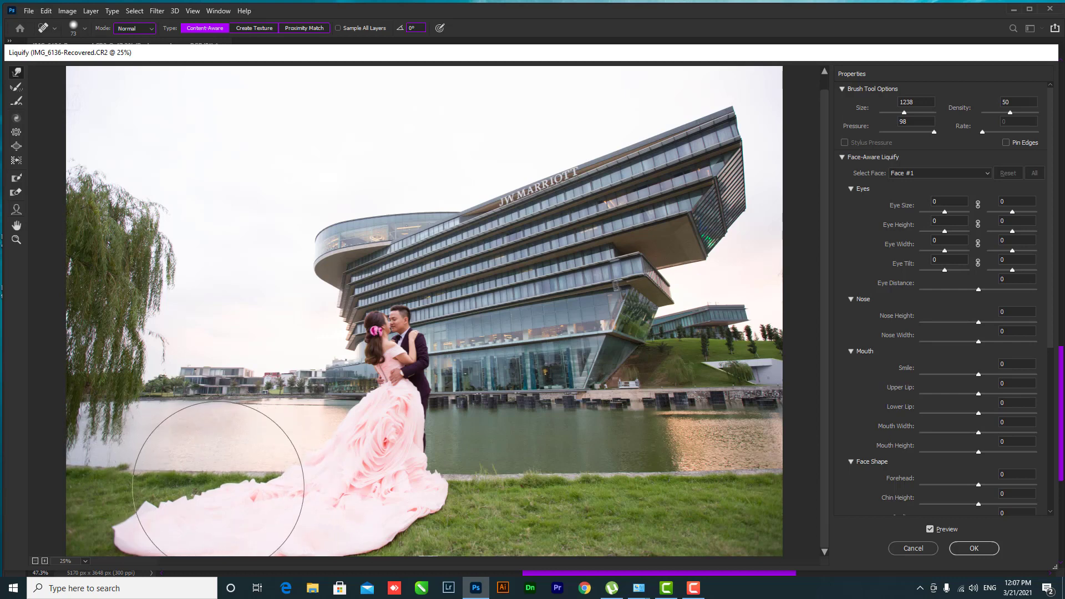
drag(195, 477, 252, 471)
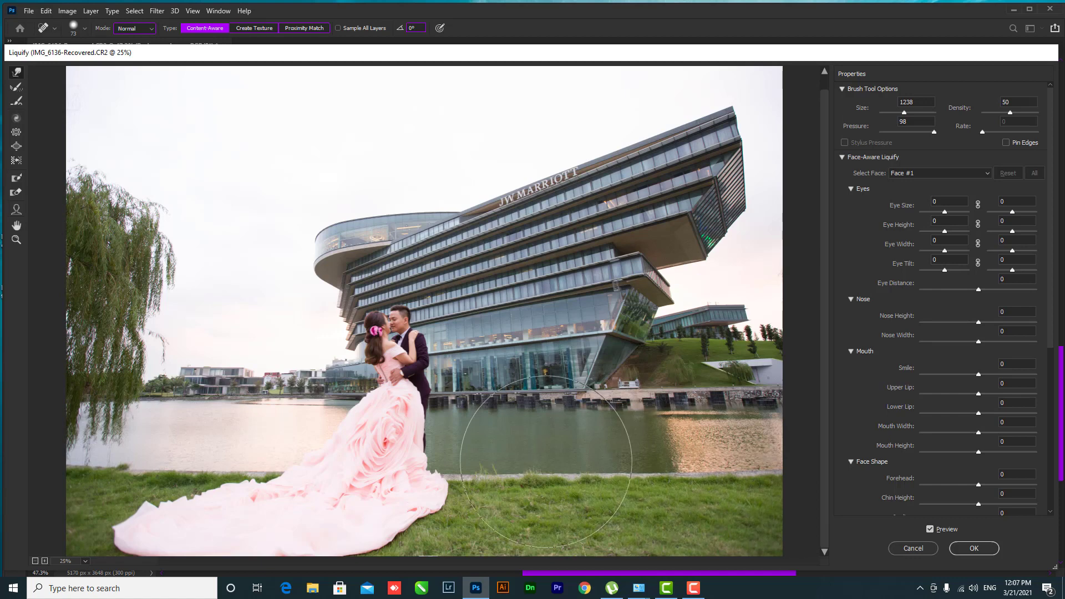
Raise the brush size to 1446, zoom out, and apply the Liquify changes.
alt+click(654, 464)
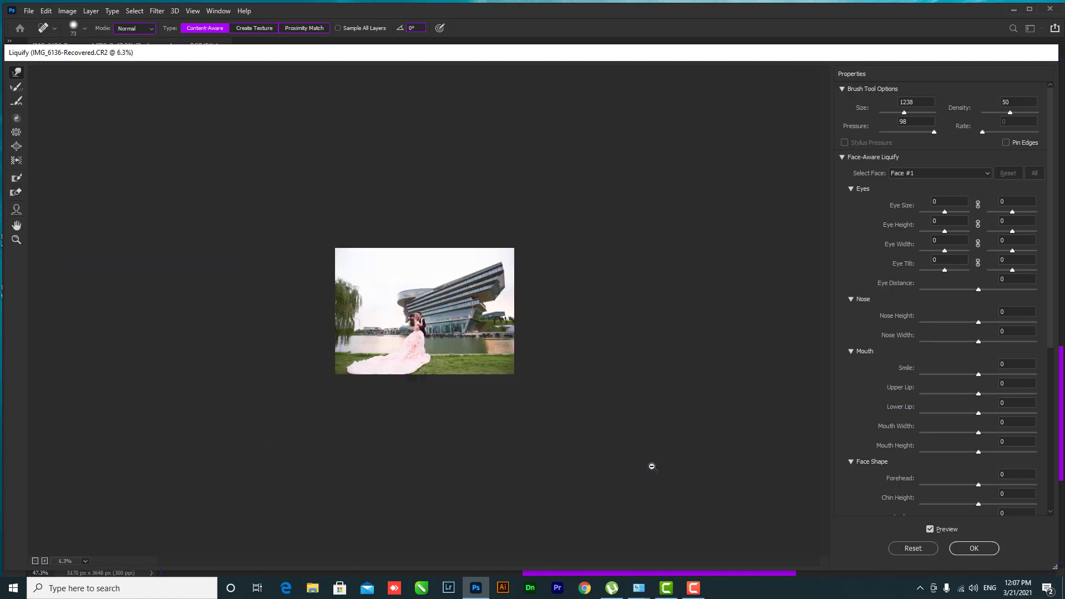
alt+click(652, 467)
key(ctrl+plus)
key(ctrl+plus)
key(ctrl+plus)
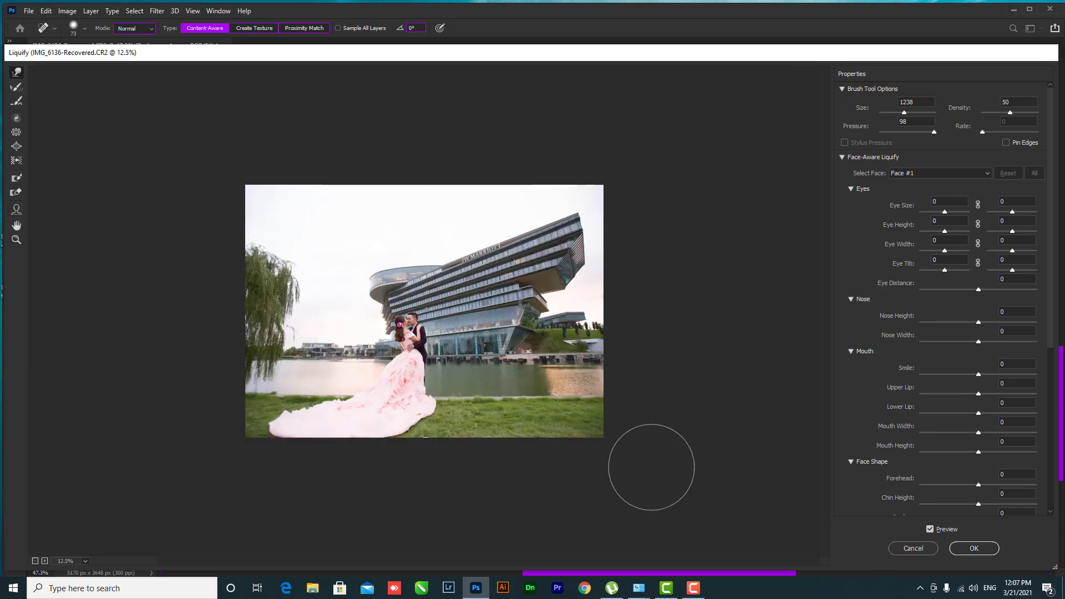
drag(577, 435, 600, 435)
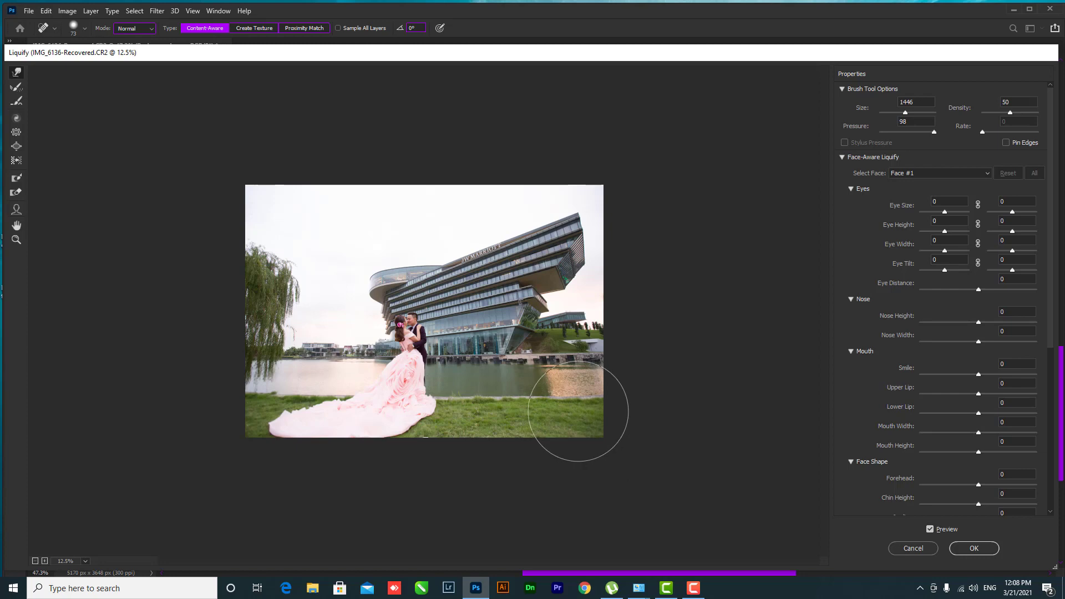
key(ctrl+minus)
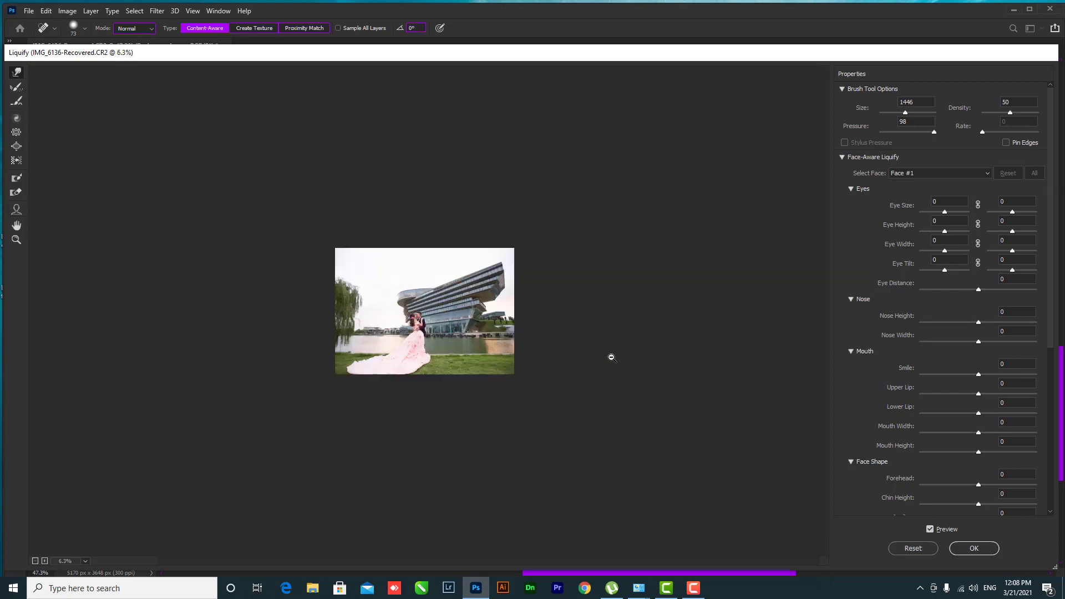
key(ctrl+minus)
key(ctrl+minus)
click(989, 549)
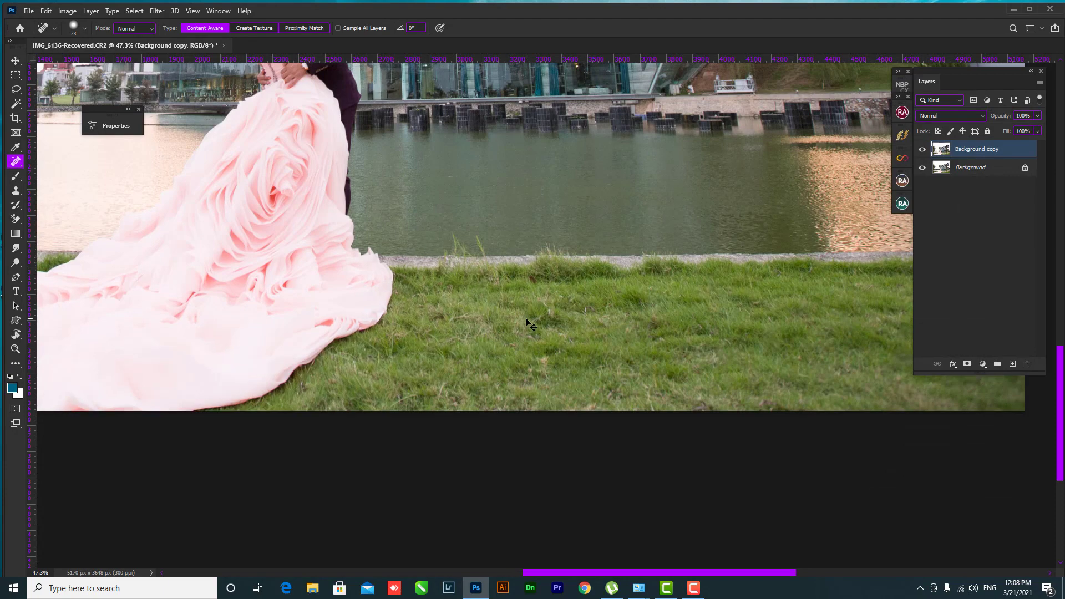
ctrl+click(526, 322)
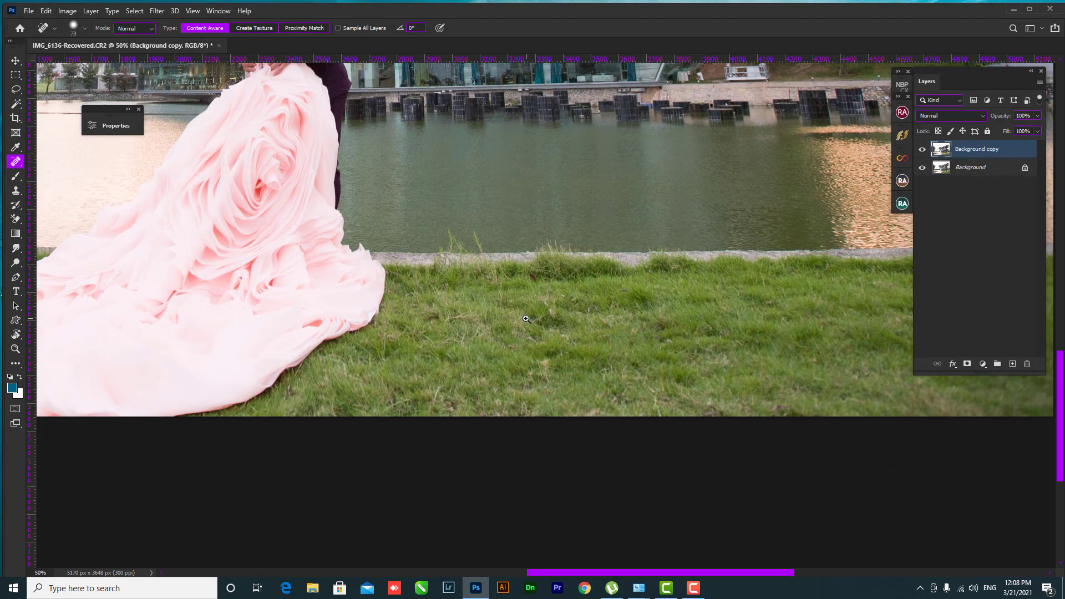
drag(540, 319, 488, 320)
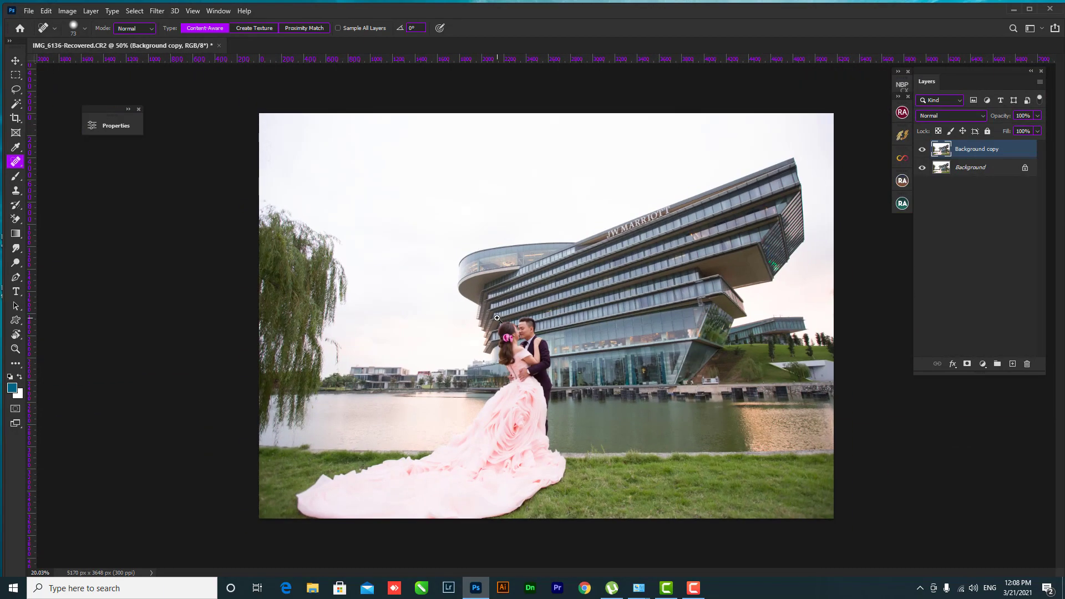
alt+click(922, 168)
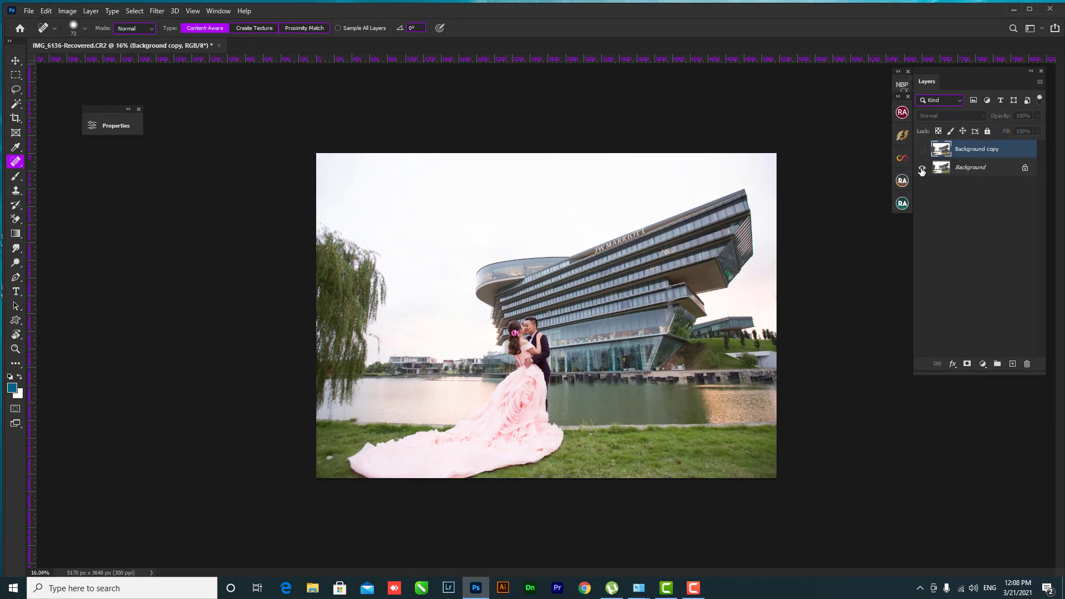
alt+click(922, 169)
alt+click(922, 168)
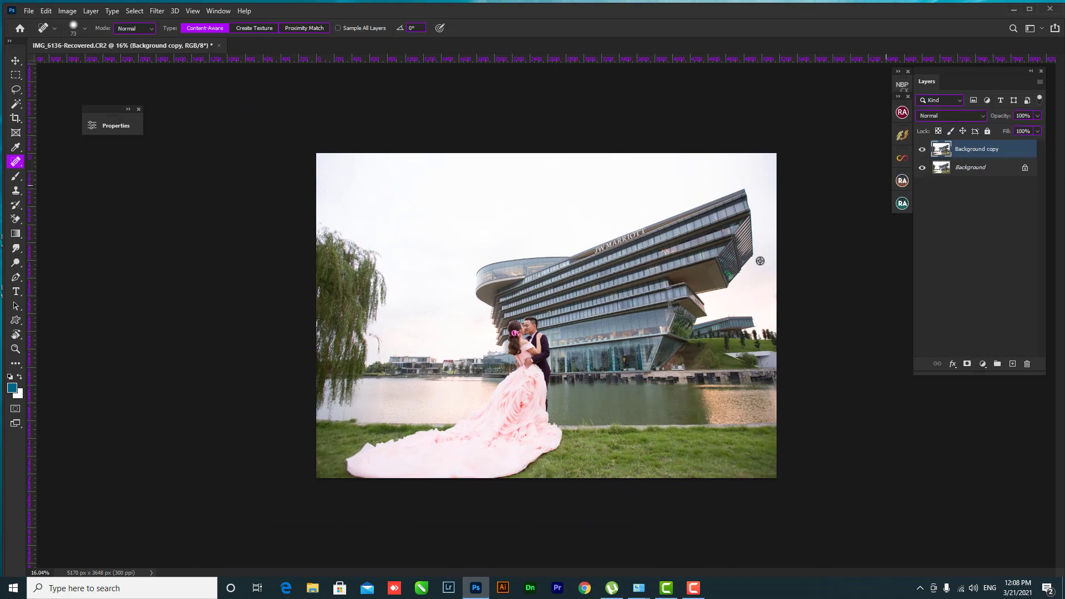
drag(581, 369, 635, 362)
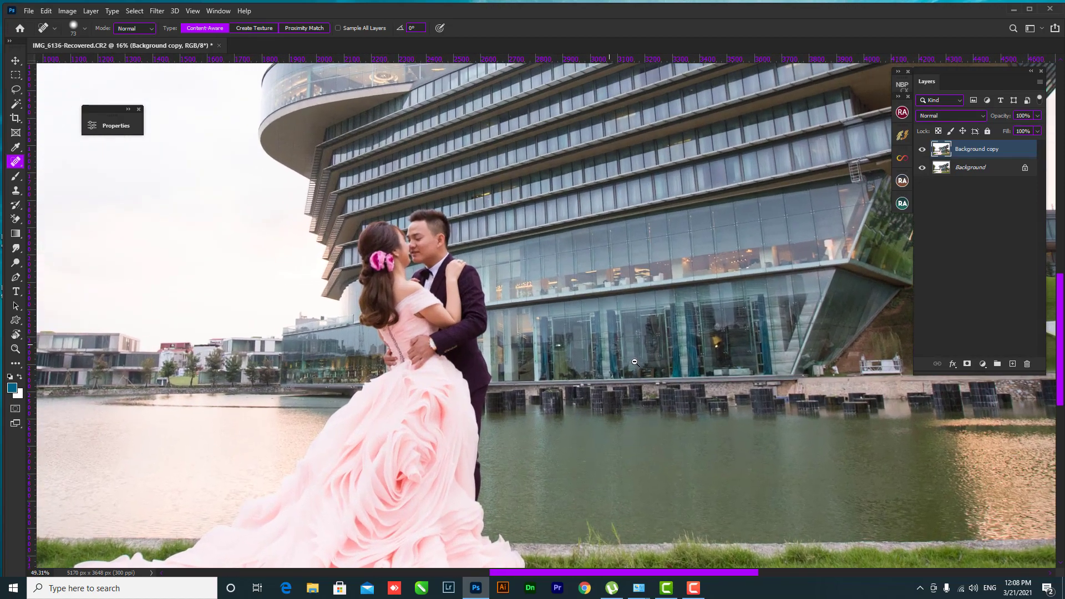
key(ctrl+0)
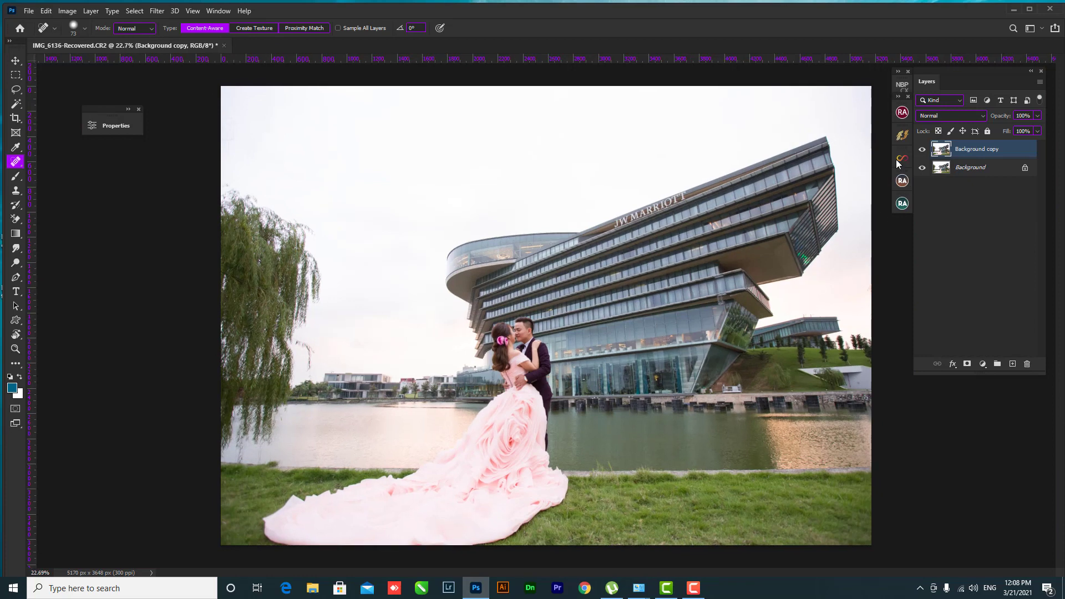
Start Sky Replacement and choose the blue-to-orange gradient sky preset.
click(46, 11)
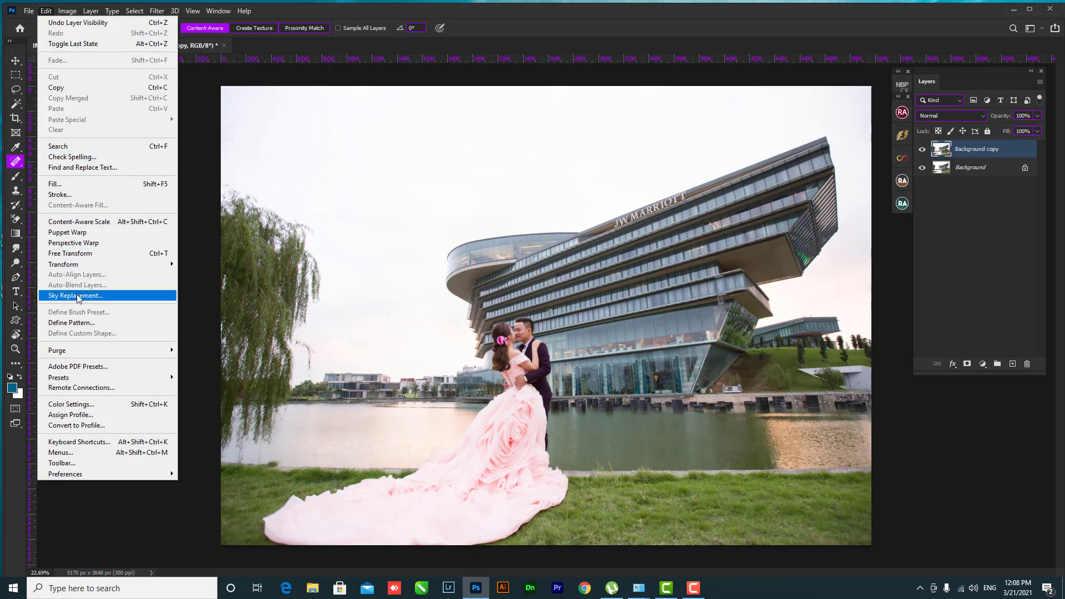
click(96, 298)
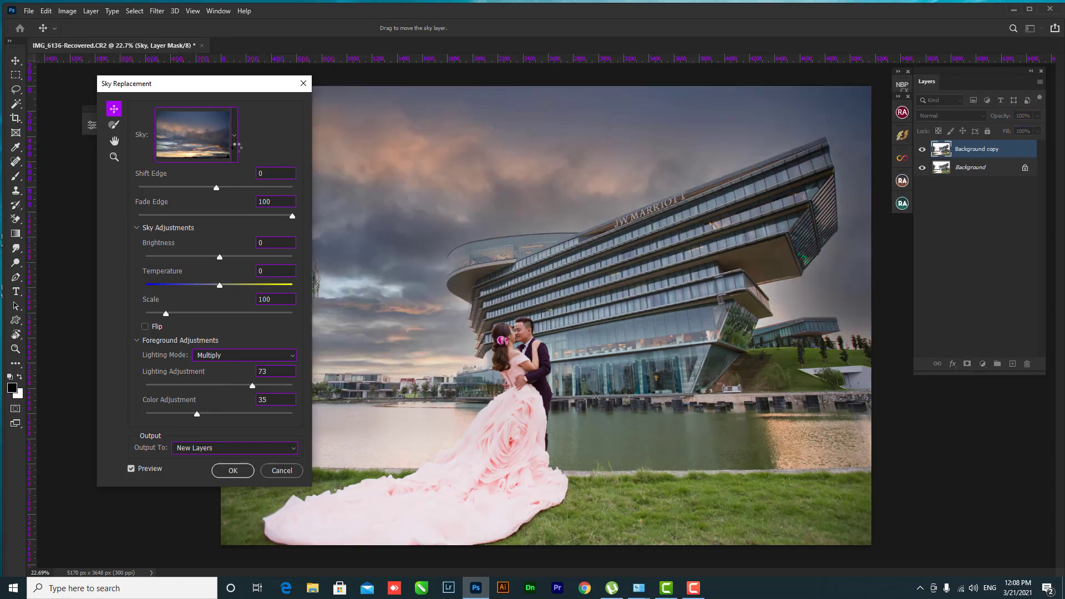
click(235, 145)
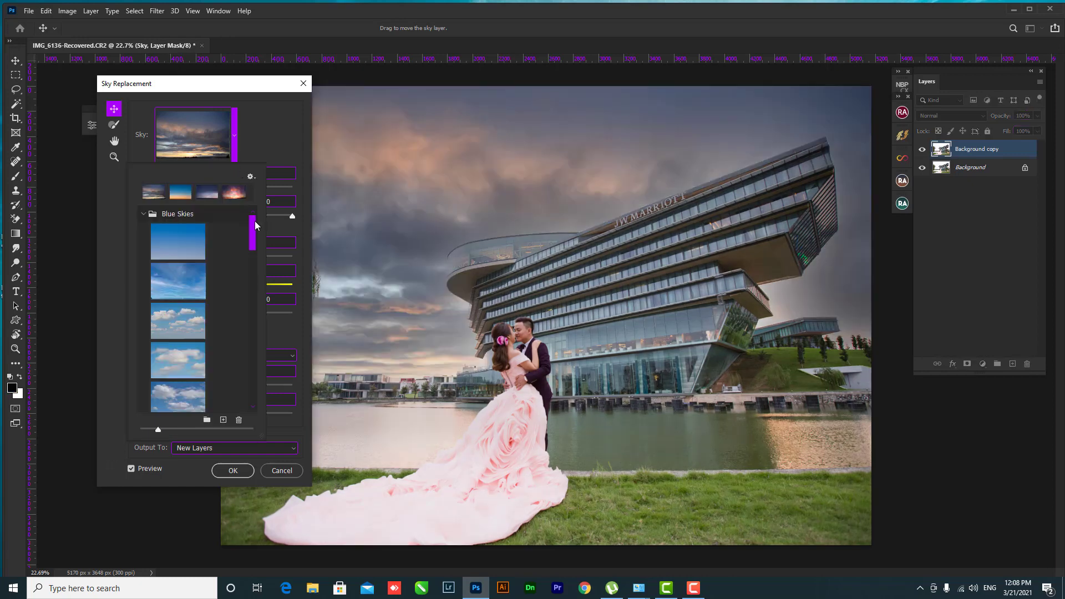
click(178, 192)
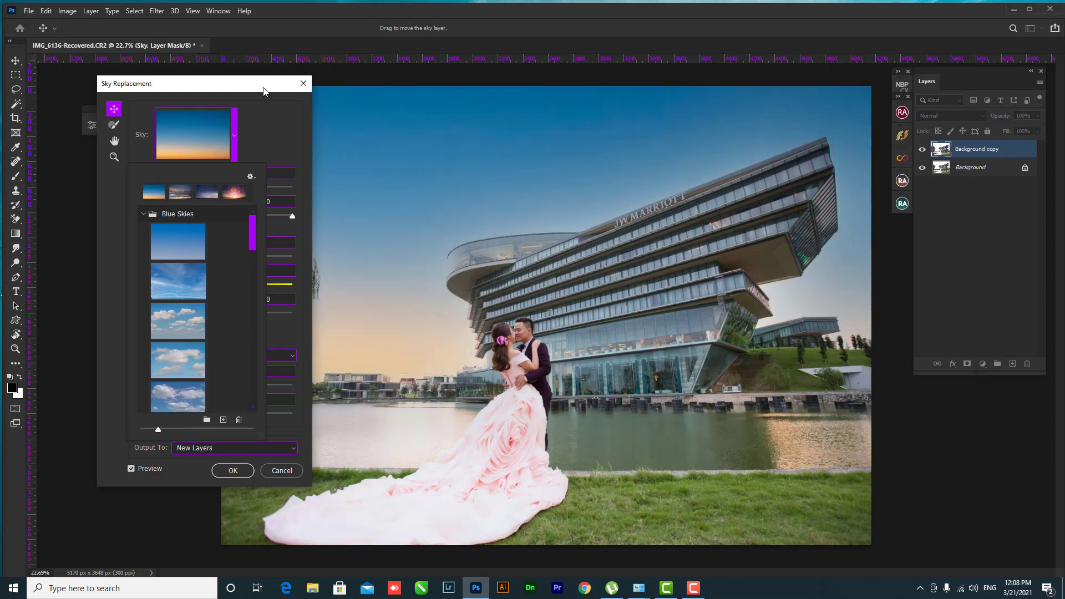
click(263, 90)
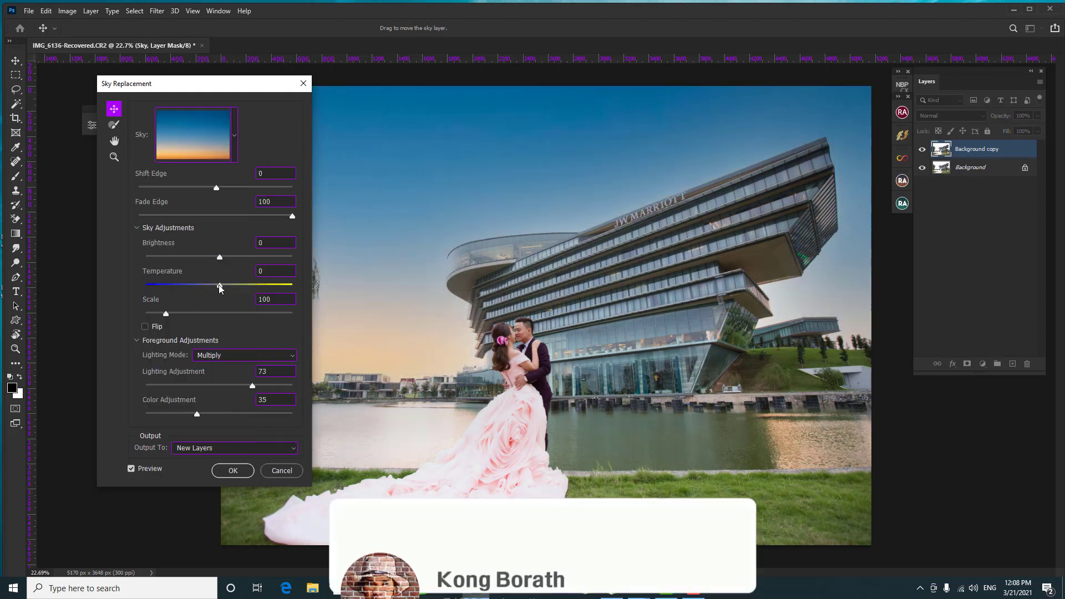
Set Temperature 25, Brightness 44, Lighting Adjustment 36, Color Adjustment 12, and apply the sky.
drag(219, 285, 223, 284)
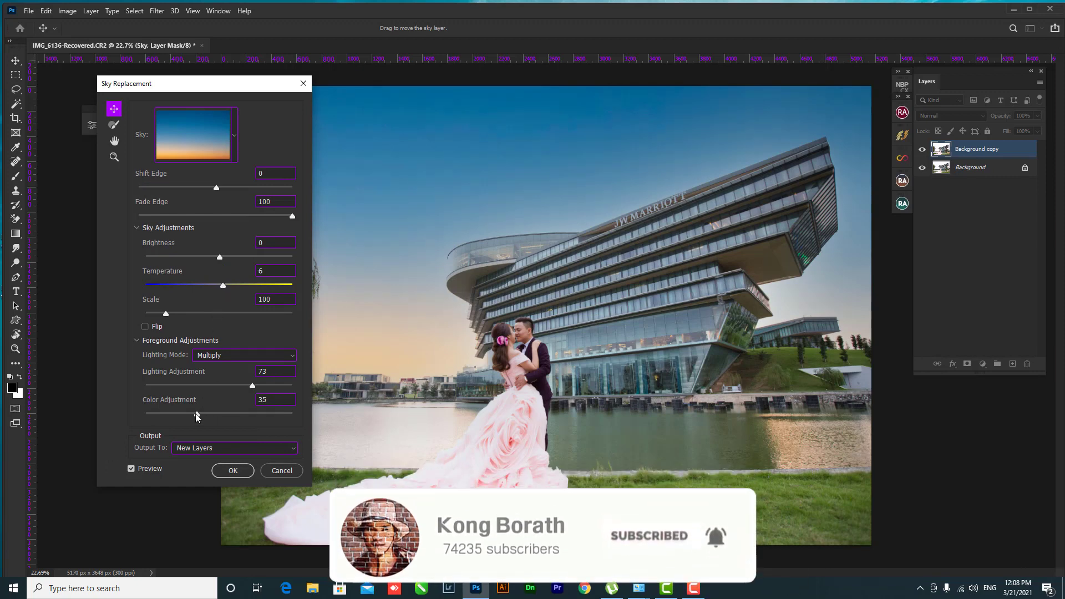
mouse_move(198, 415)
mouse_down()
mouse_move(221, 413)
mouse_move(163, 409)
mouse_up()
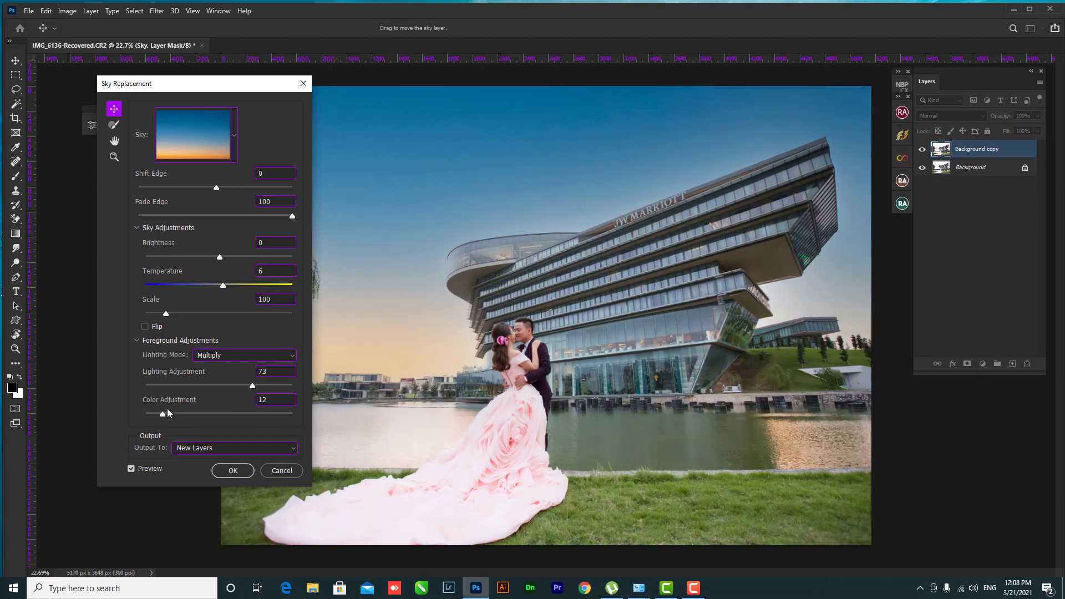
drag(247, 385, 198, 386)
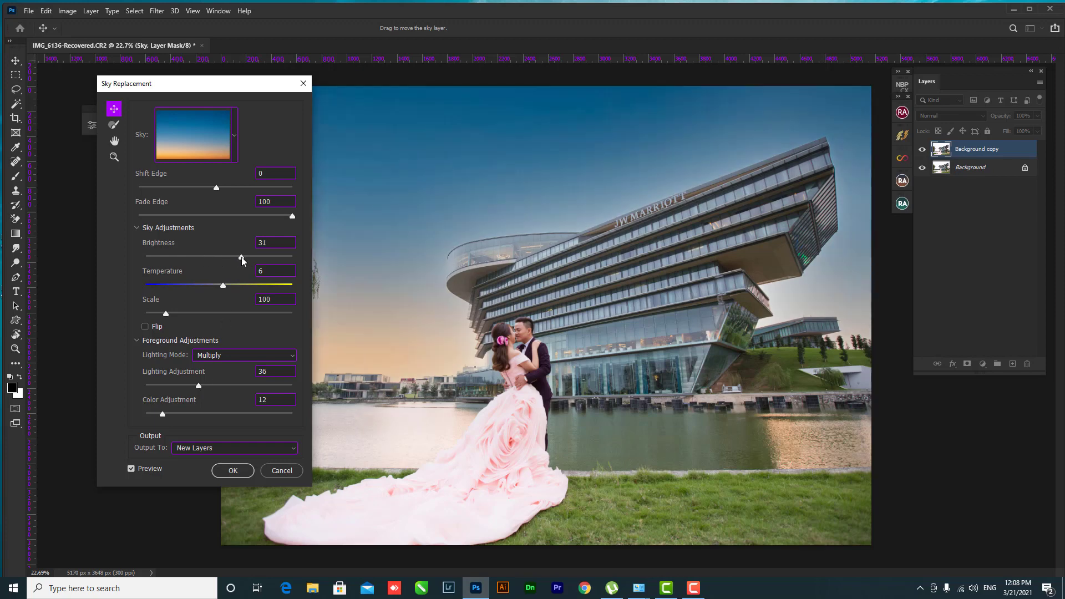
drag(237, 260, 236, 260)
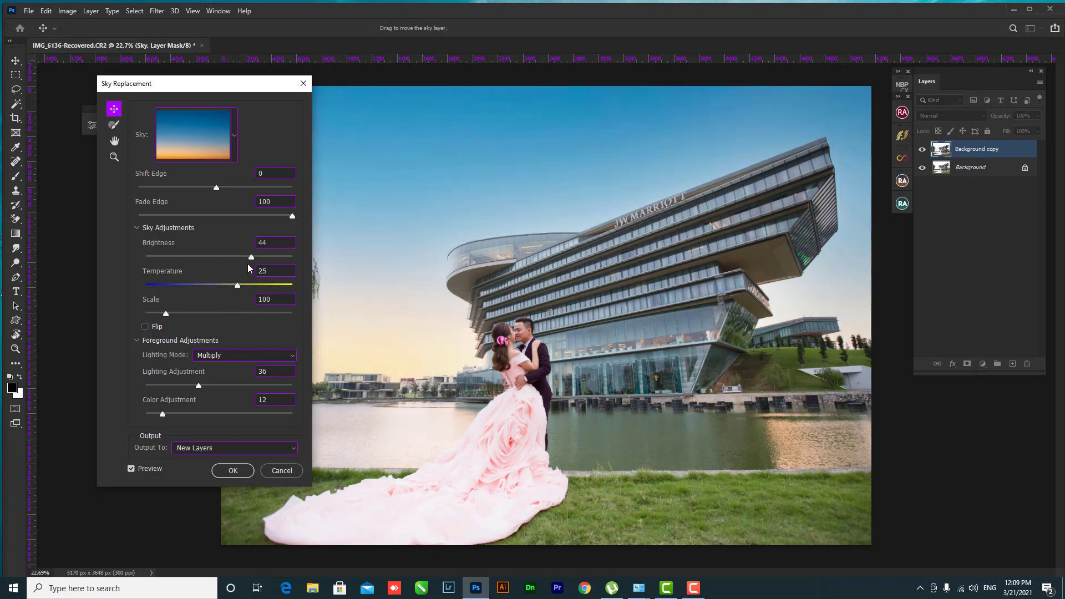
drag(258, 90, 159, 105)
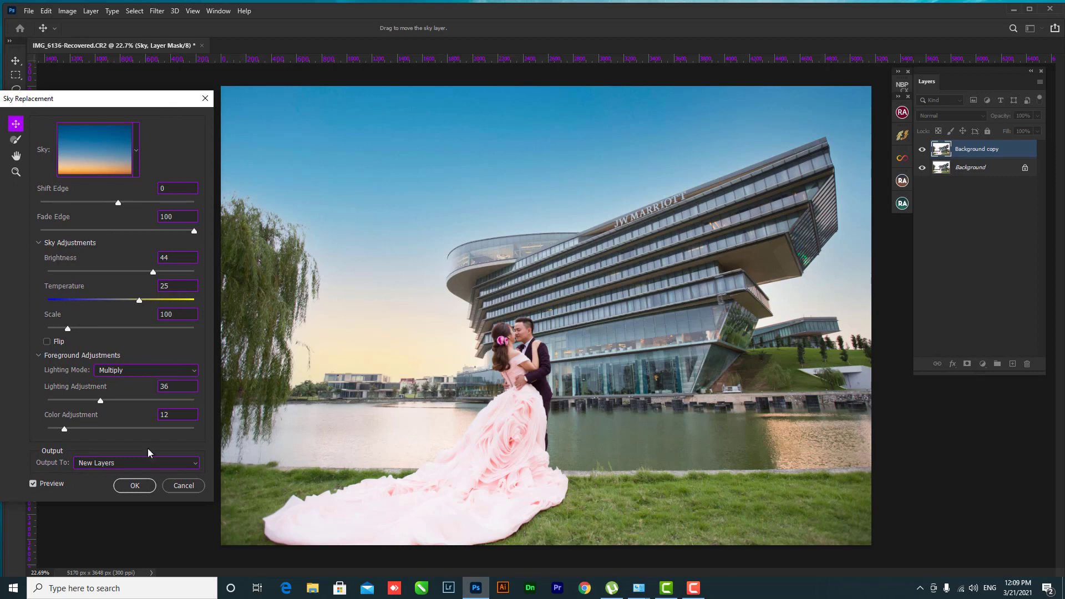
click(135, 486)
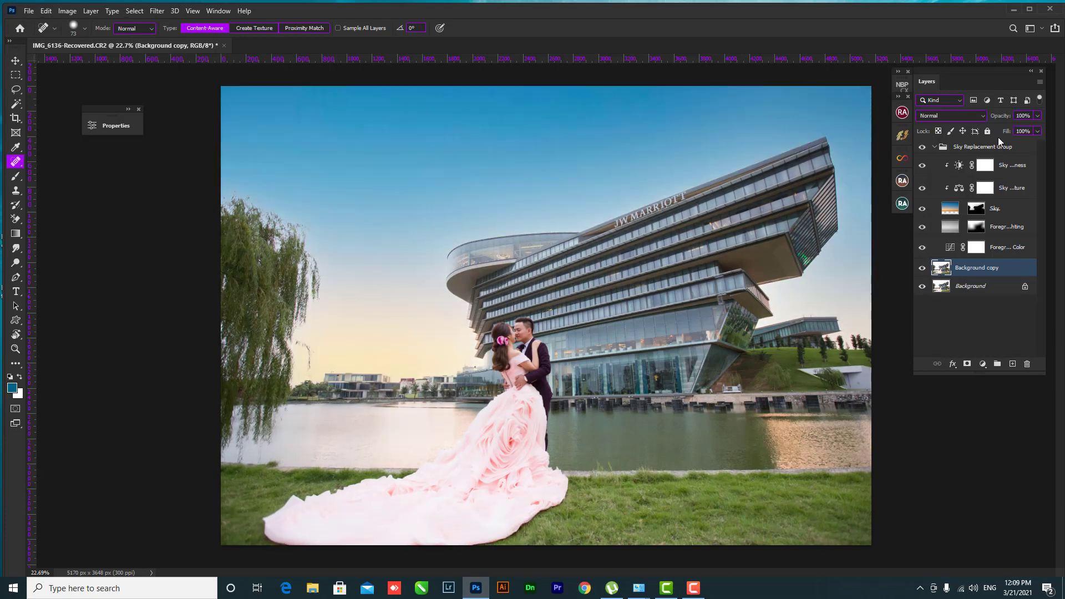
Merge the Sky Replacement Group with Background copy and open the result in Camera Raw Filter.
click(984, 148)
shift+click(993, 255)
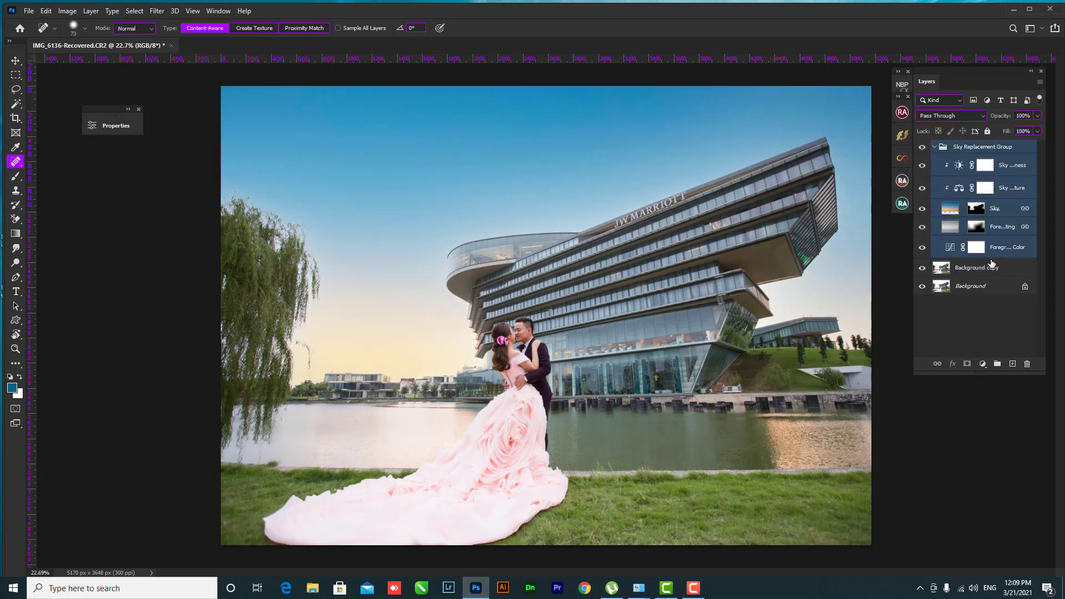
shift+click(988, 272)
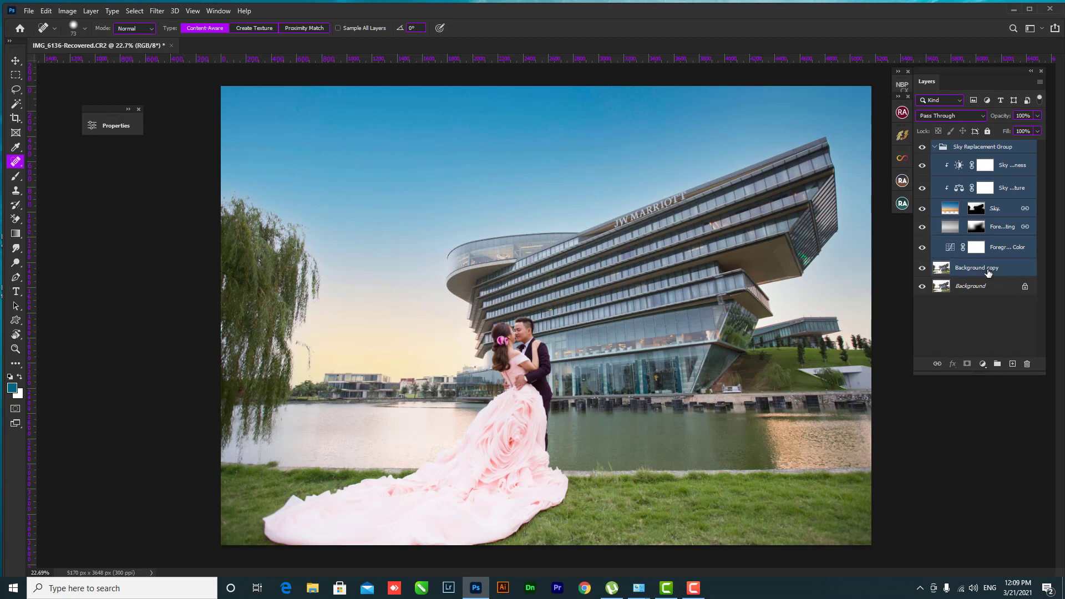
key(ctrl+e)
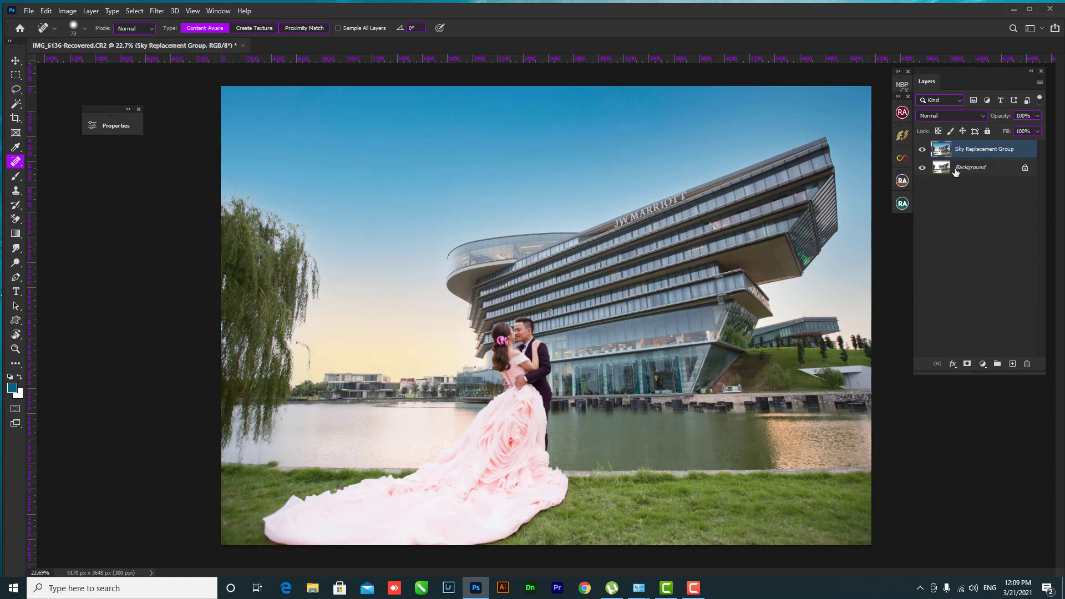
click(156, 12)
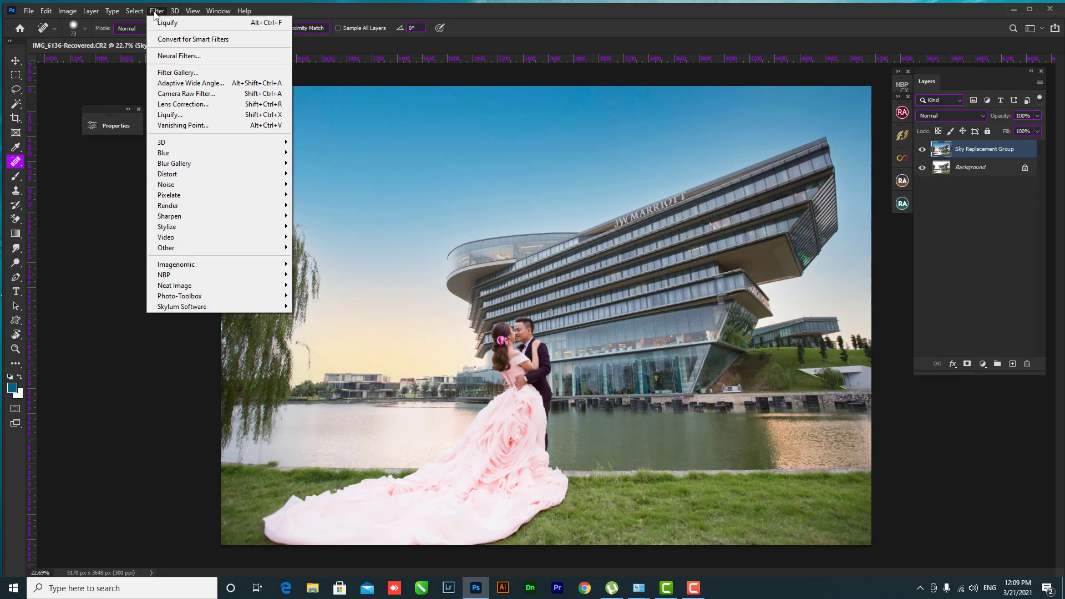
click(196, 92)
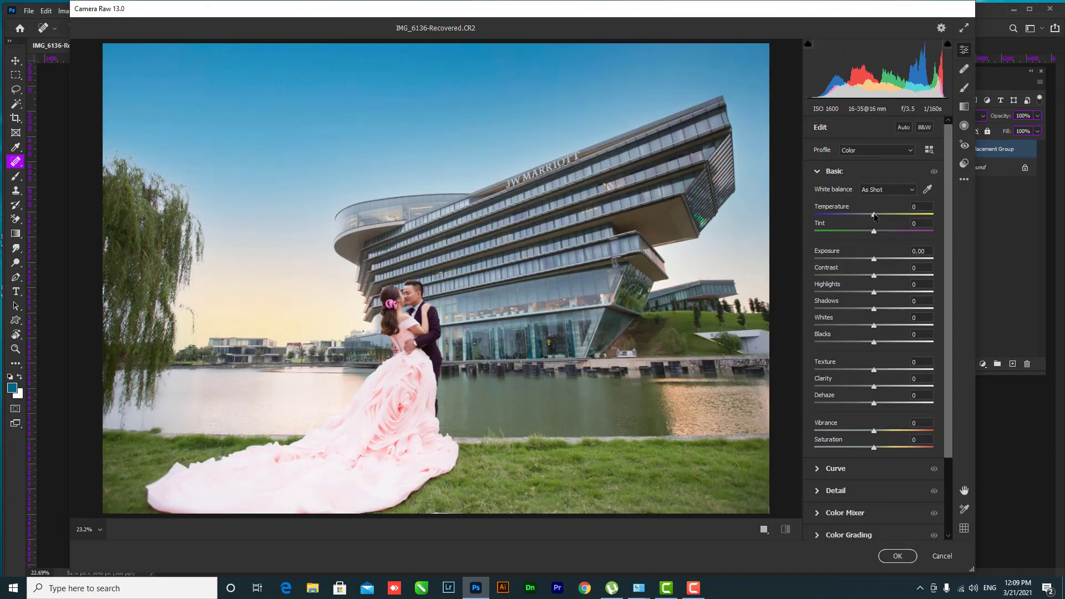
Set Exposure -0.15, Highlights -25, Shadows +31, Whites -40, Dehaze +2, Vibrance +2, Saturation +3.
drag(875, 216, 874, 217)
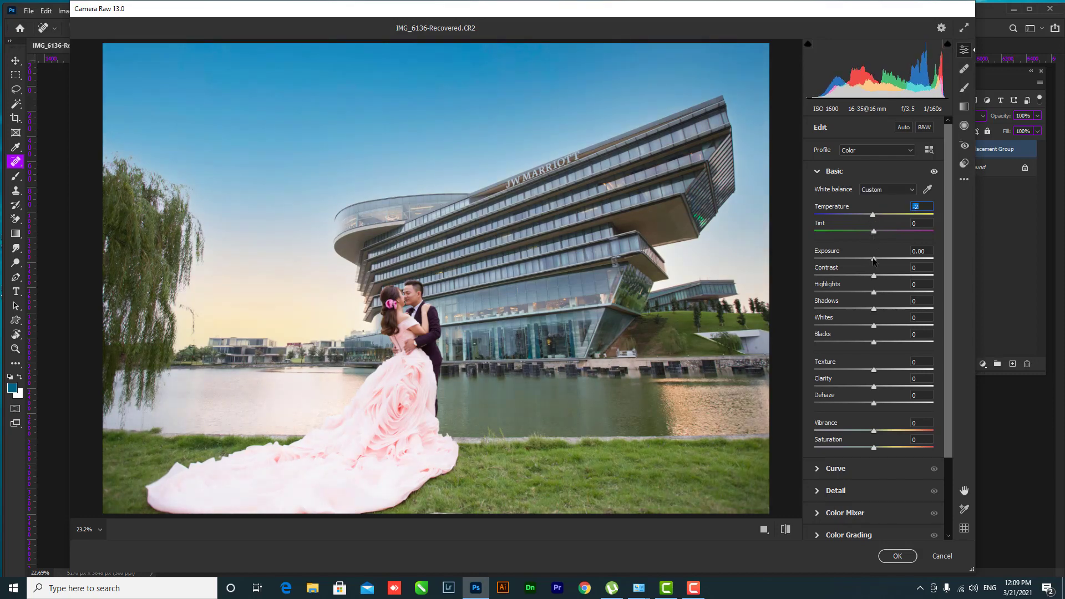
drag(874, 260, 872, 259)
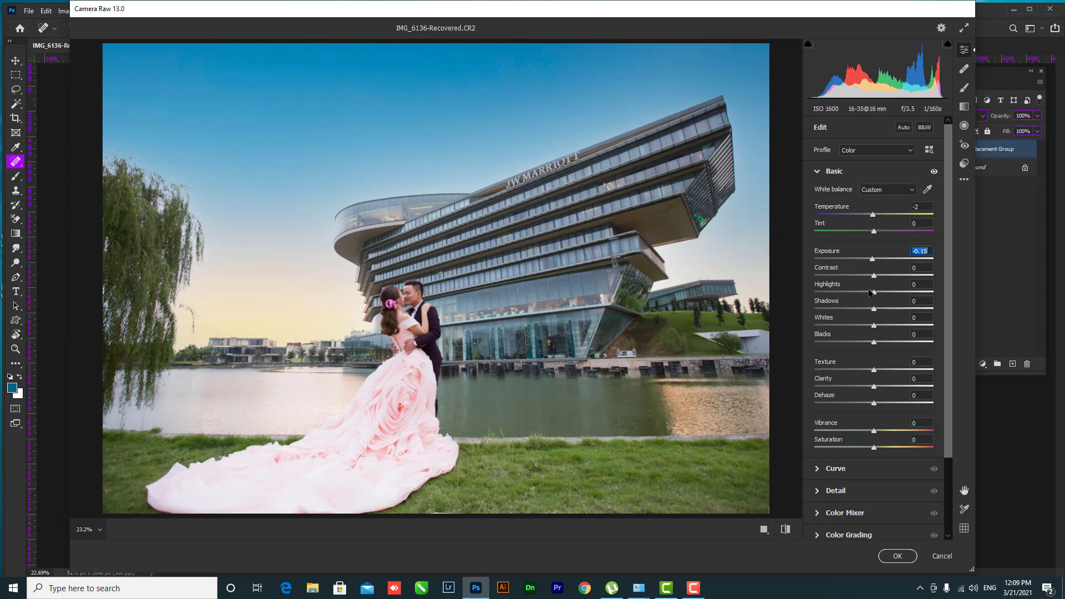
mouse_move(875, 277)
mouse_down()
mouse_move(860, 294)
mouse_move(894, 309)
mouse_move(851, 326)
mouse_up()
click(874, 309)
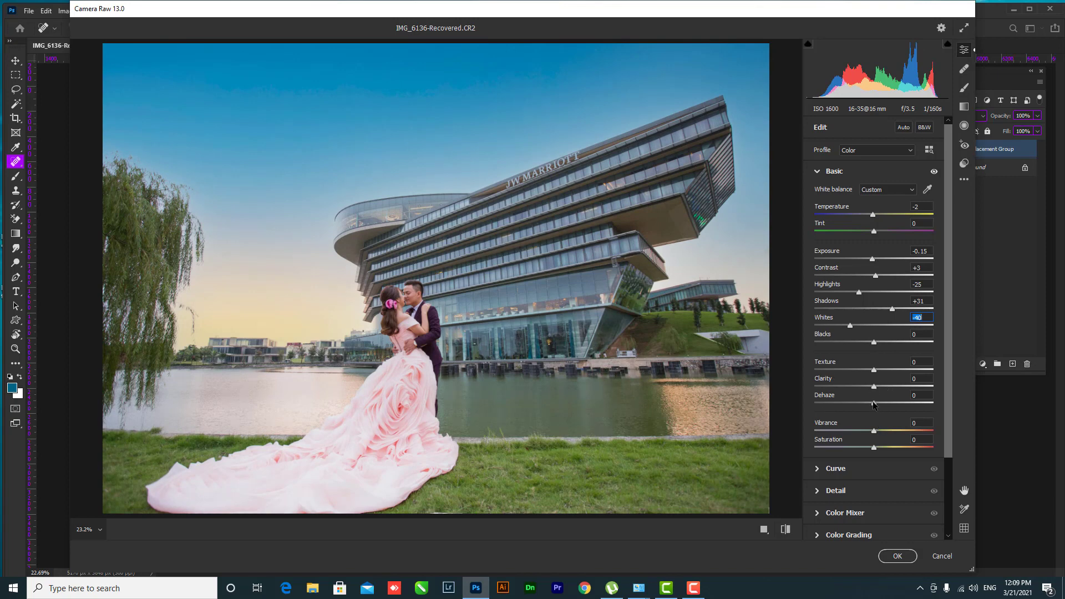
drag(874, 402, 874, 447)
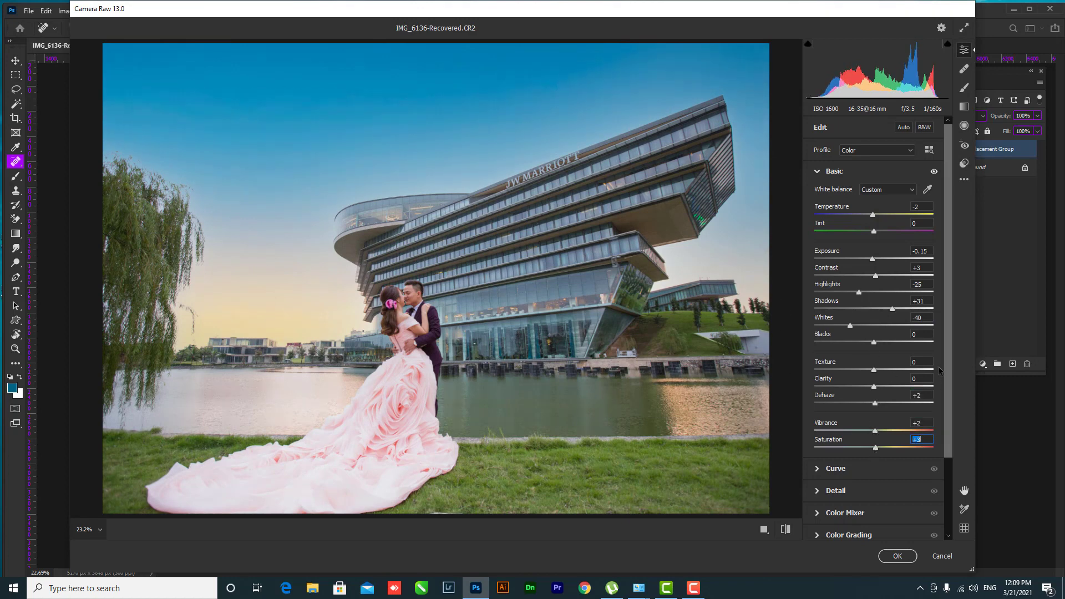
scroll(949, 355, down, 3)
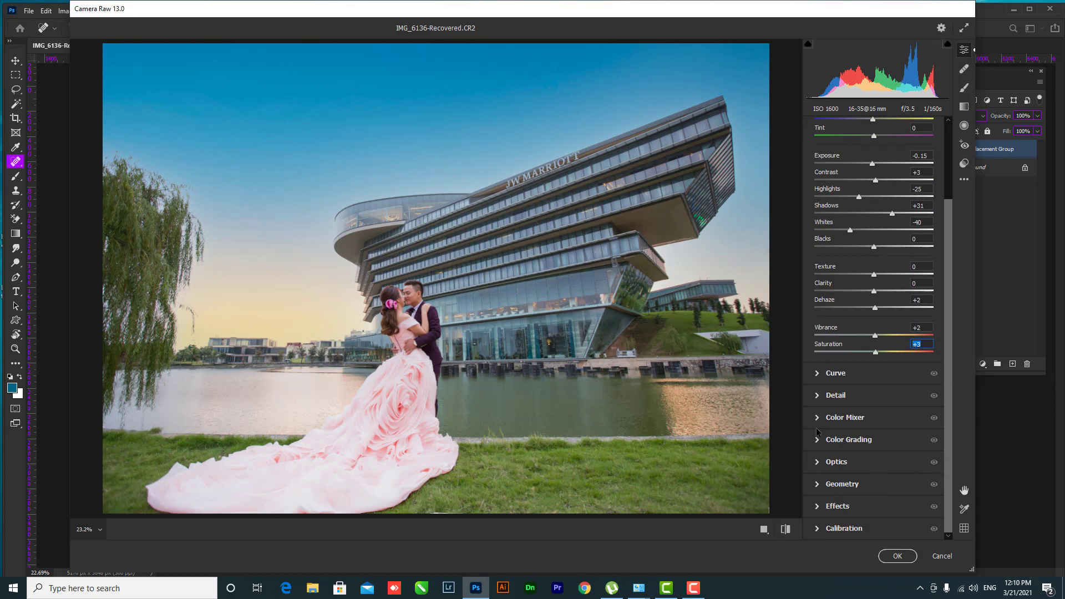
Add shadow, midtone and highlight points to the RGB point curve, nudging the highlight up.
click(827, 374)
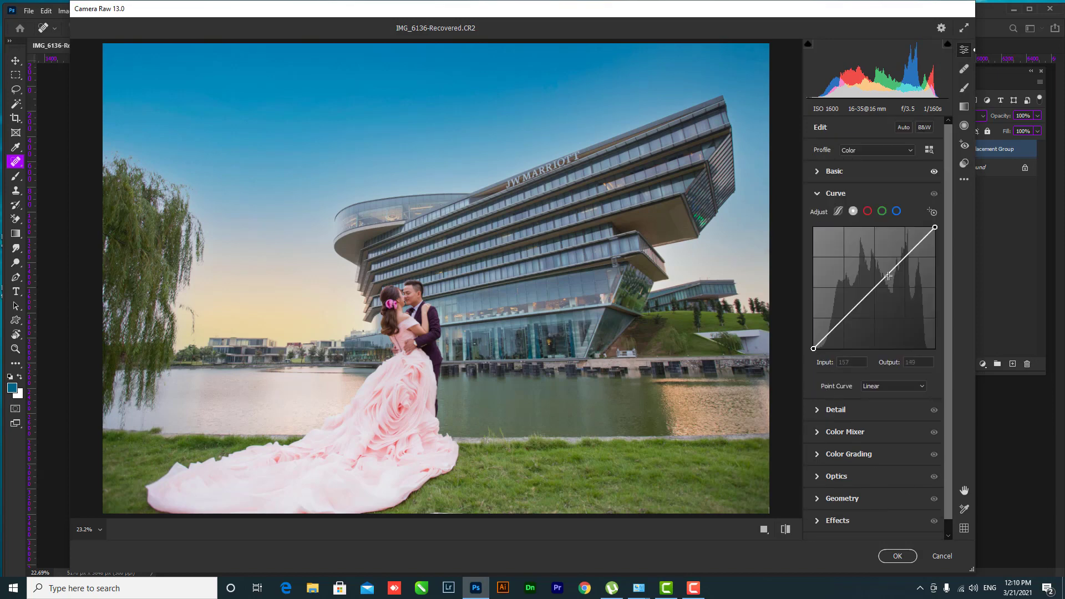
click(887, 274)
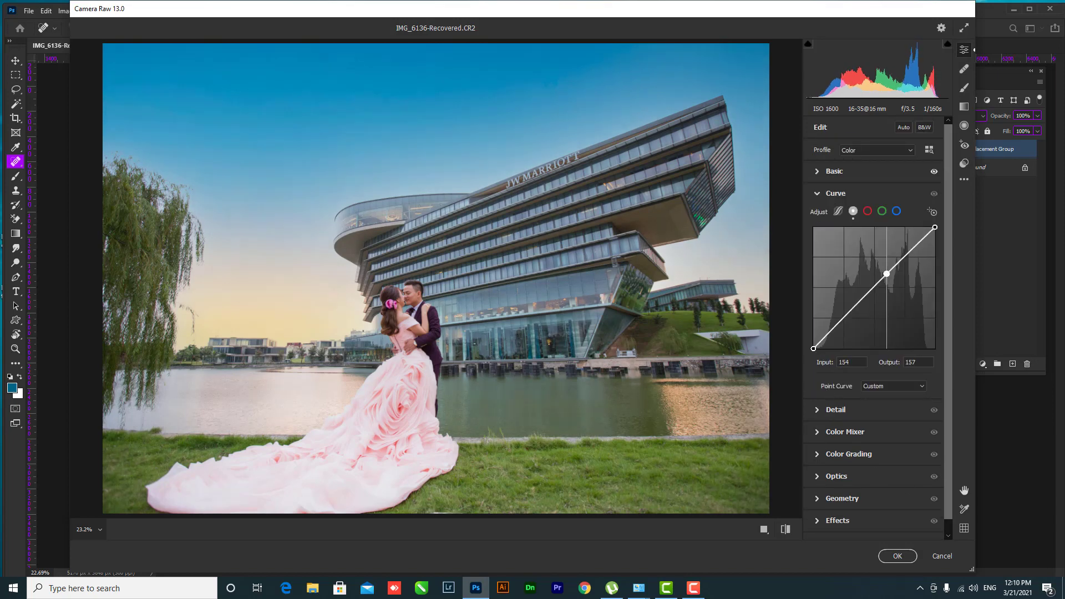
click(834, 329)
click(852, 310)
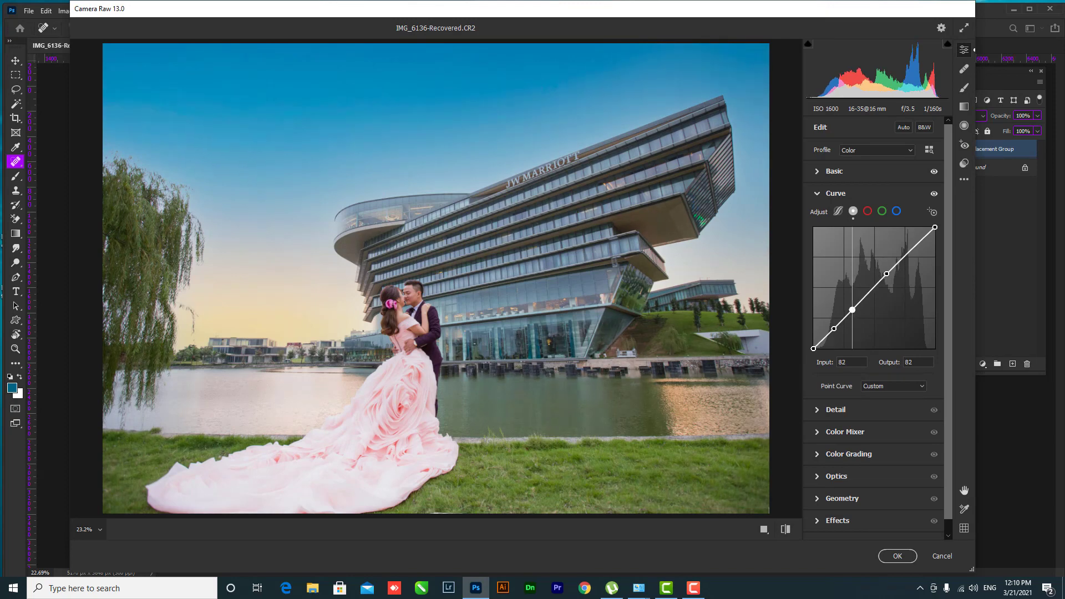
drag(852, 309, 853, 311)
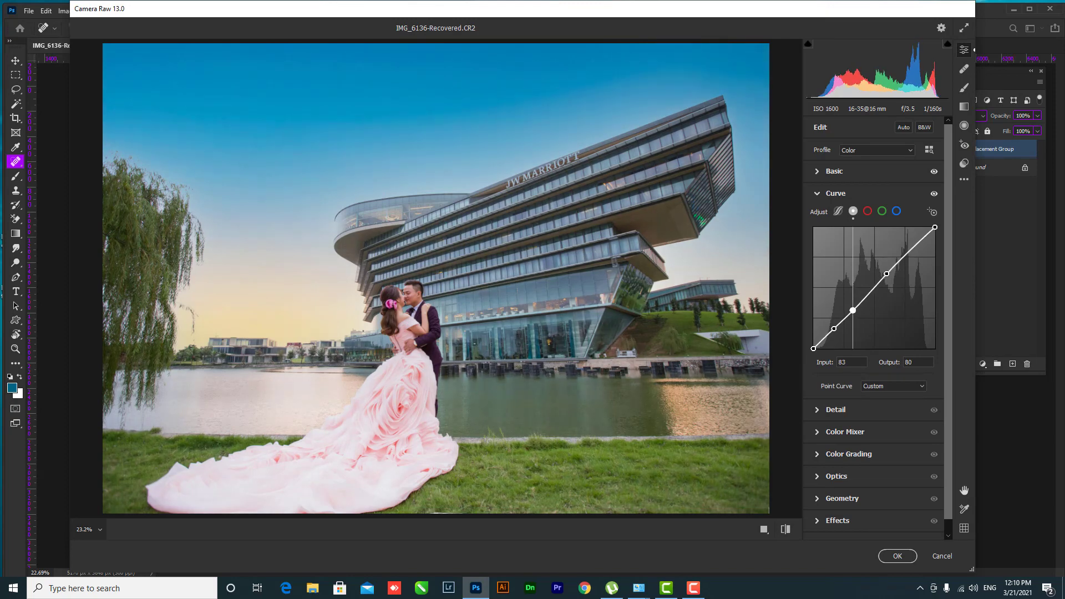
click(873, 290)
click(887, 274)
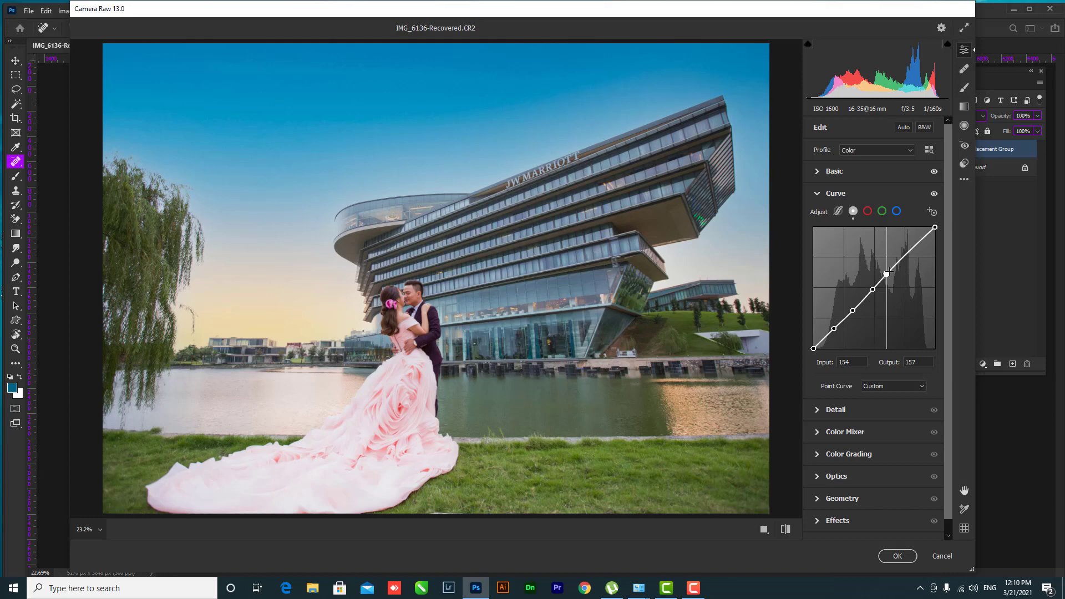
click(913, 247)
key(Up)
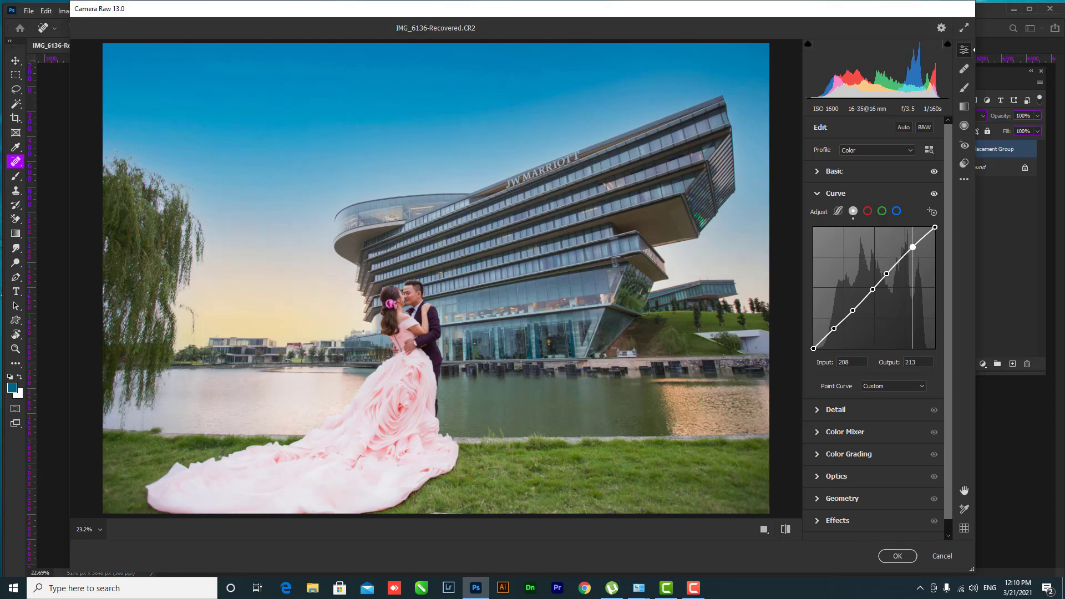
key(Left)
key(Up)
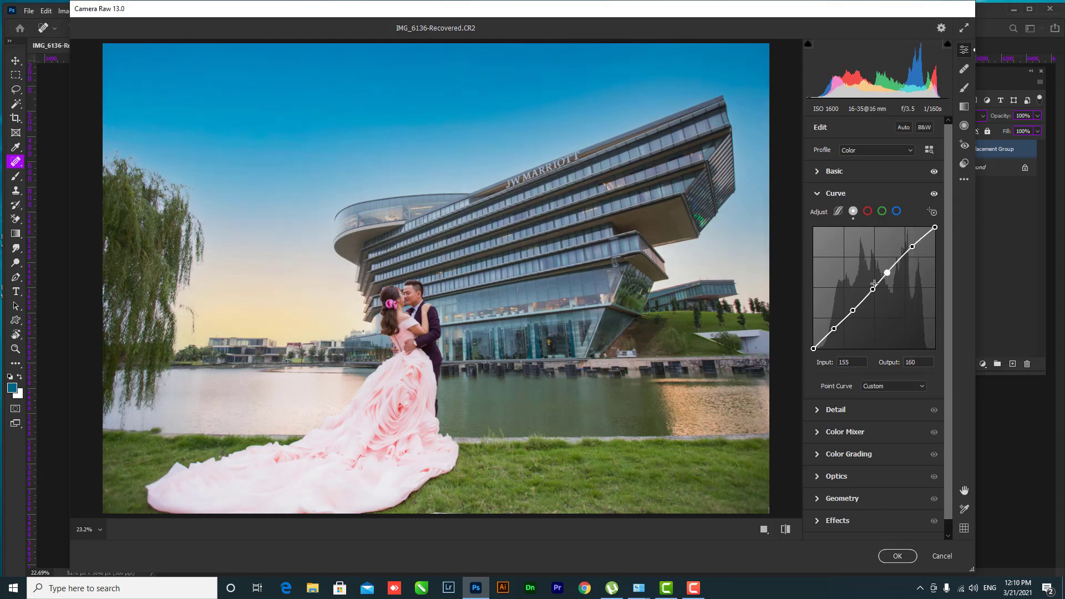
key(minus)
Fine-tune the RGB curve: lower the darkest point slightly and raise the highlight point.
click(888, 273)
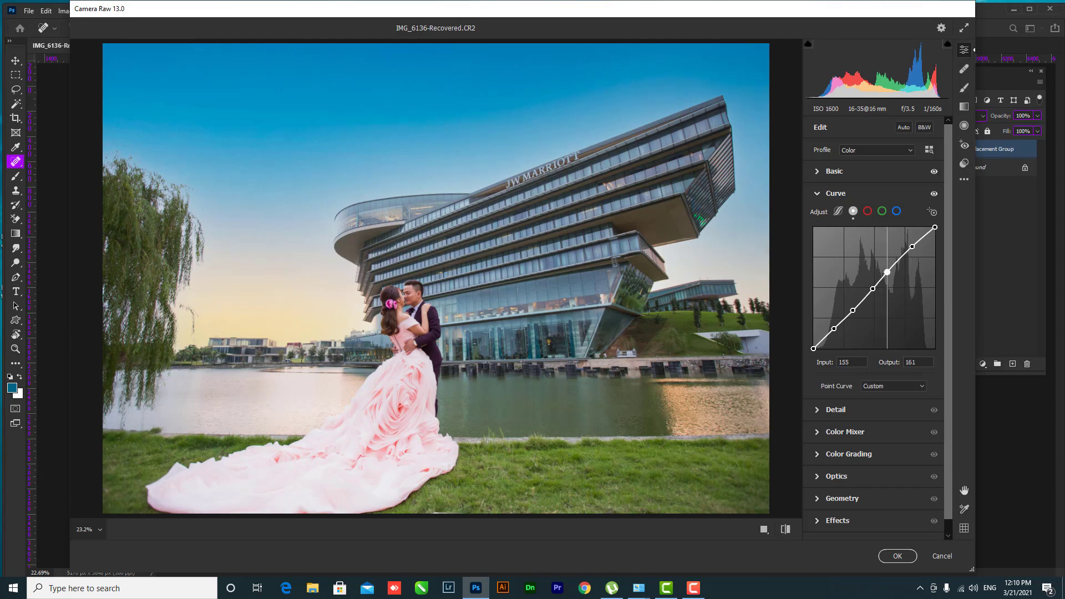
click(873, 289)
drag(834, 328, 834, 330)
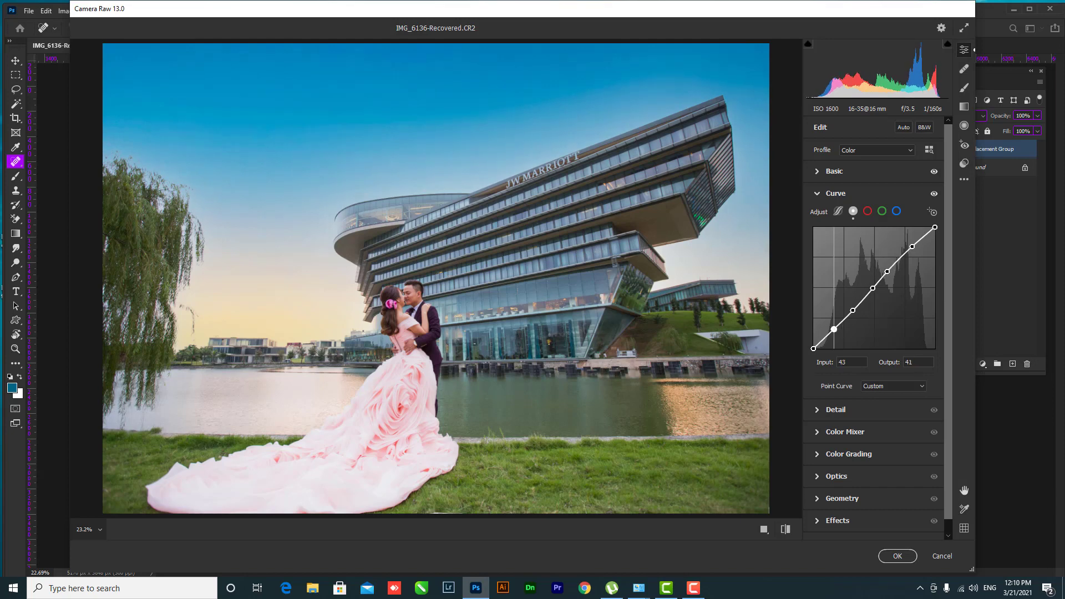
click(854, 311)
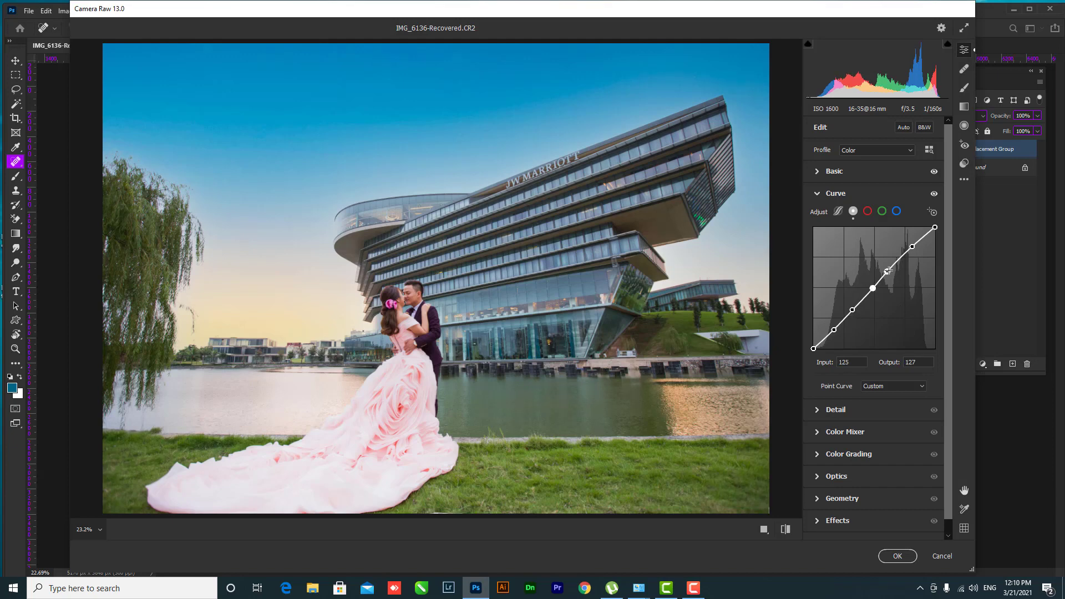
click(912, 247)
drag(912, 247, 911, 245)
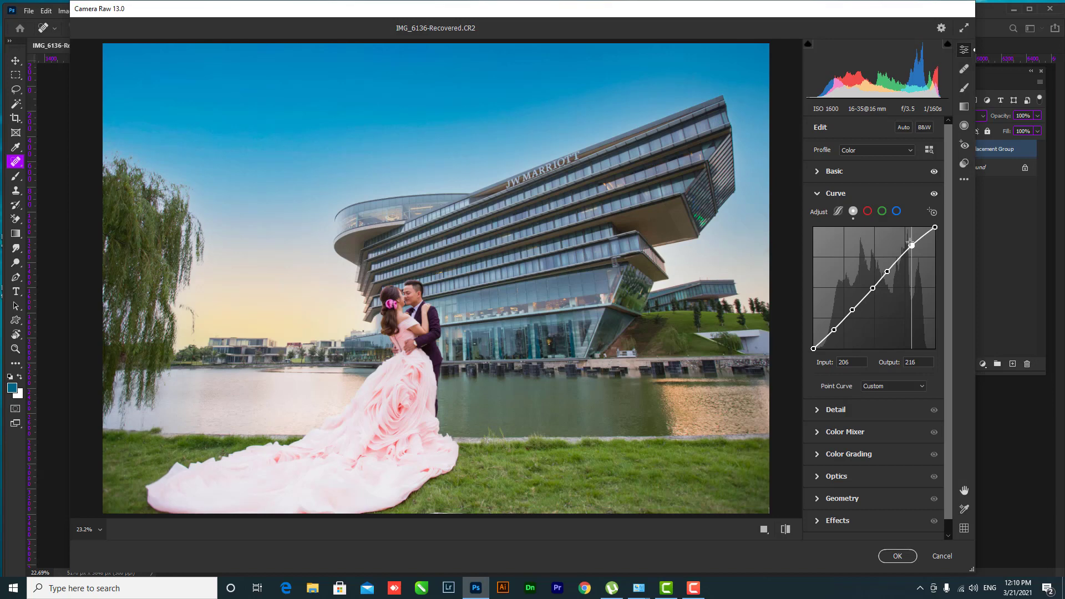
click(888, 270)
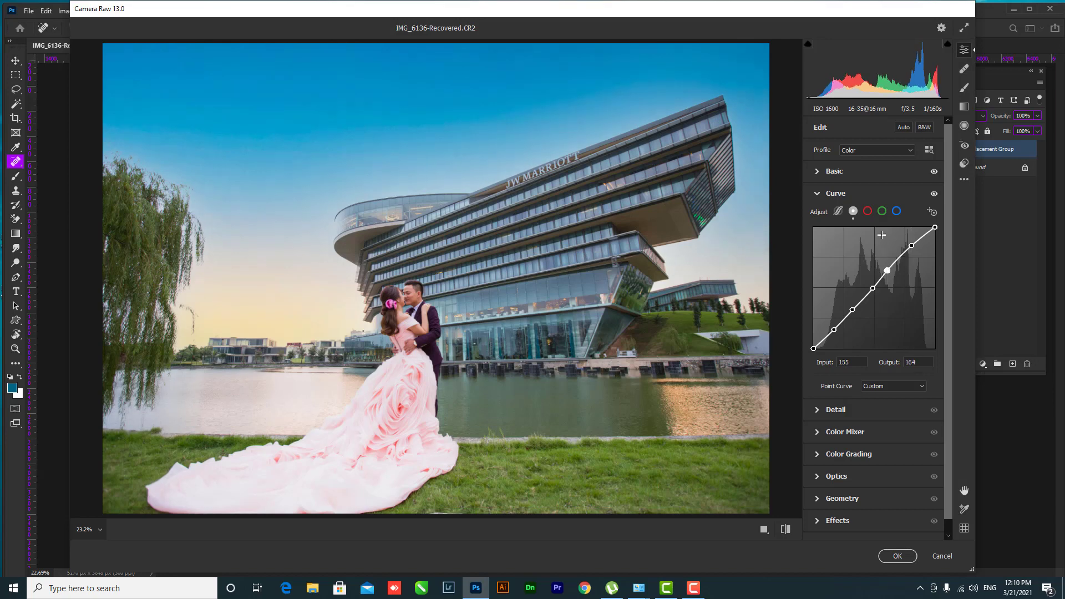
On the Blue channel curve, lift input 184 to 192 and add darker anchor points.
click(896, 211)
click(902, 260)
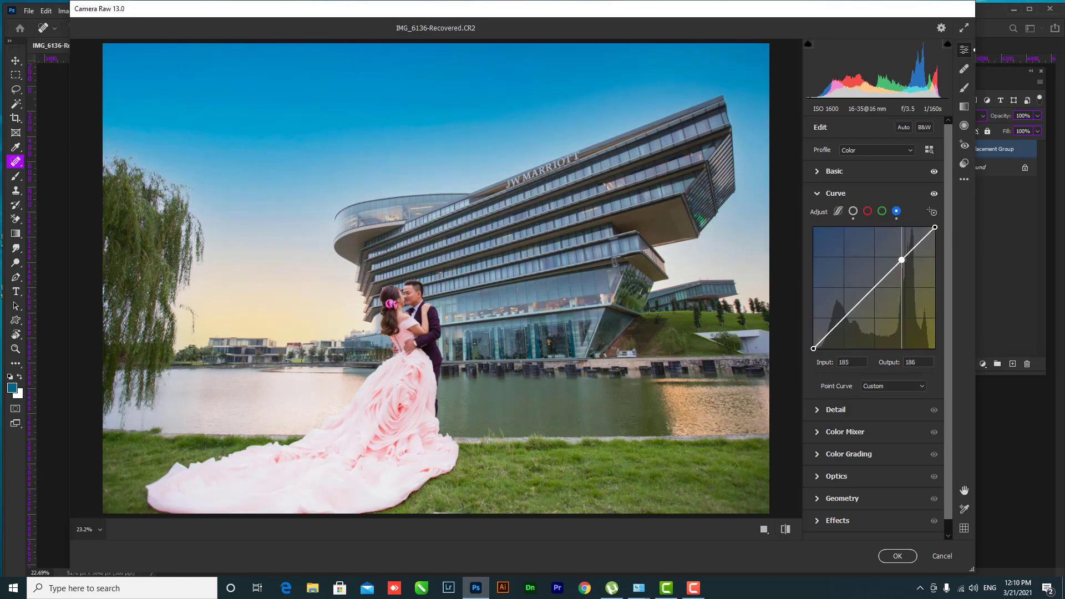
drag(903, 260, 901, 260)
click(827, 335)
click(871, 290)
mouse_move(901, 260)
mouse_down()
mouse_move(871, 288)
mouse_move(901, 257)
mouse_up()
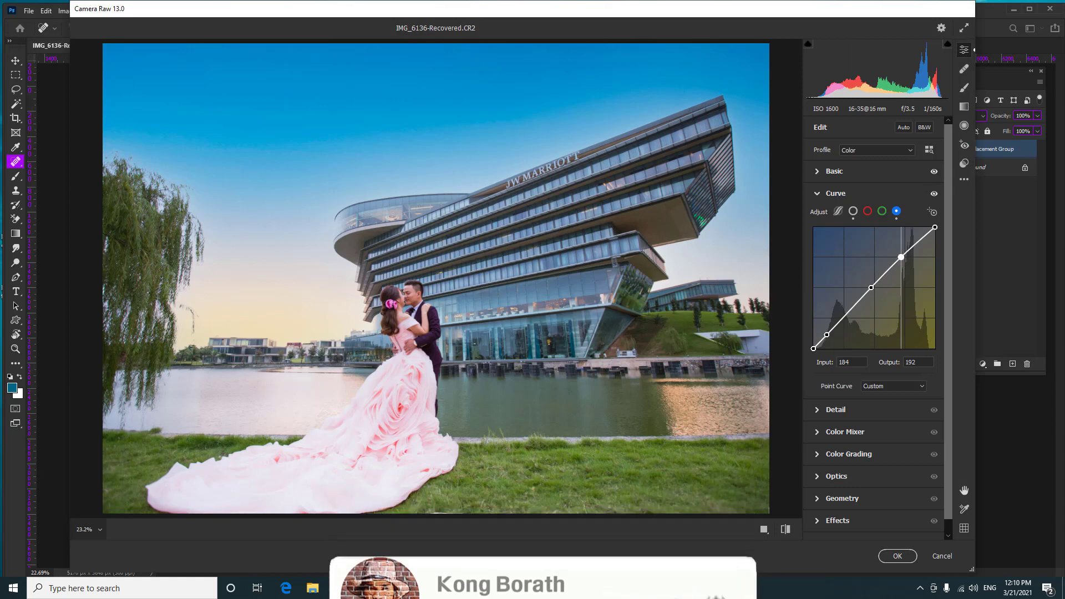
click(871, 288)
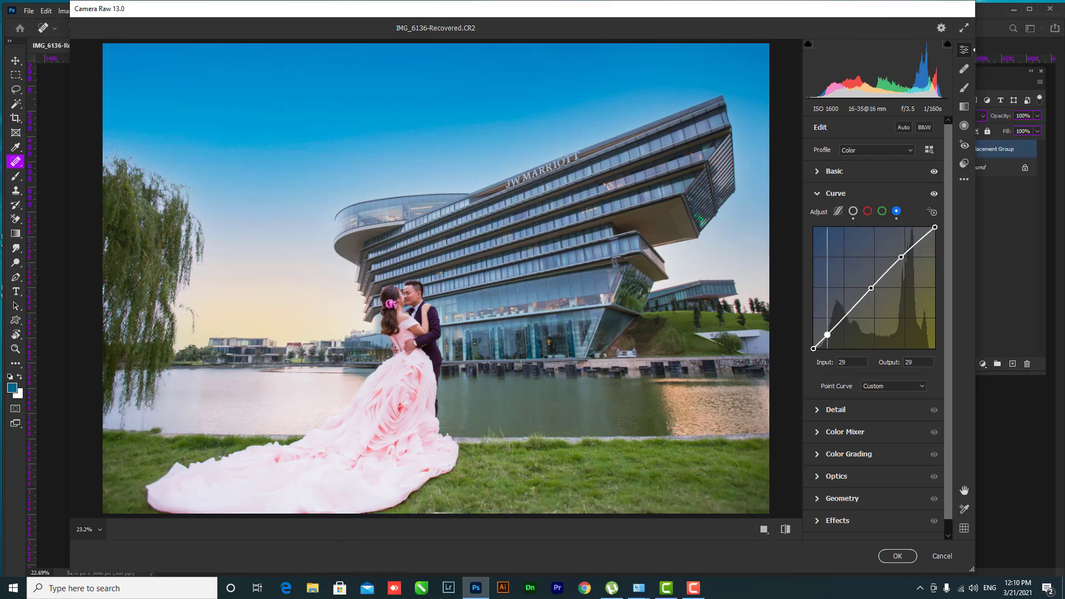
click(846, 315)
drag(846, 316, 847, 315)
In the Color Mixer, set Aquas hue to +21 and Blues hue to -16.
click(822, 196)
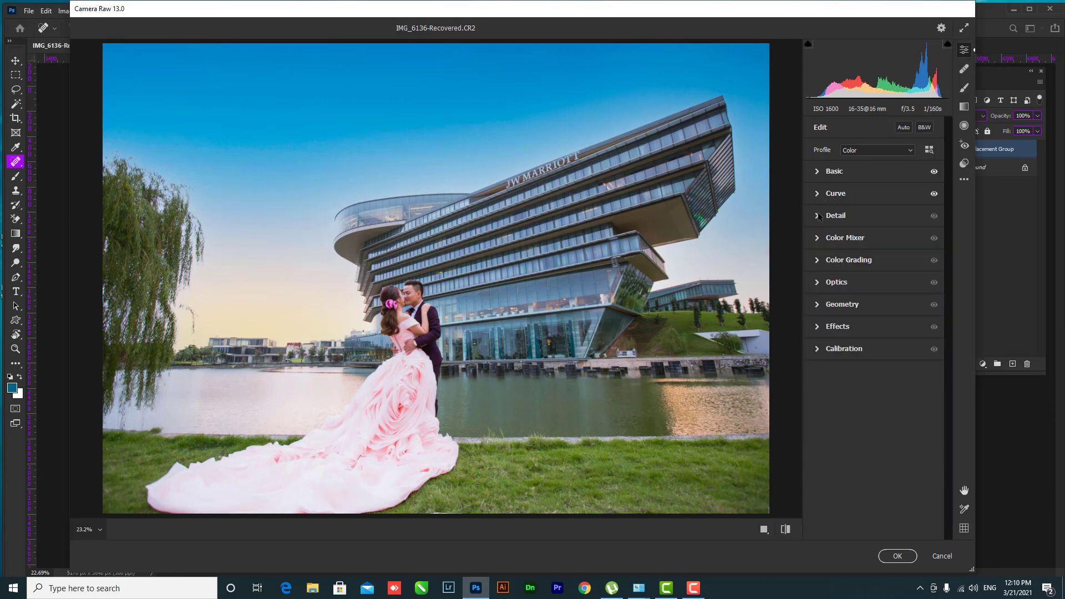
click(819, 242)
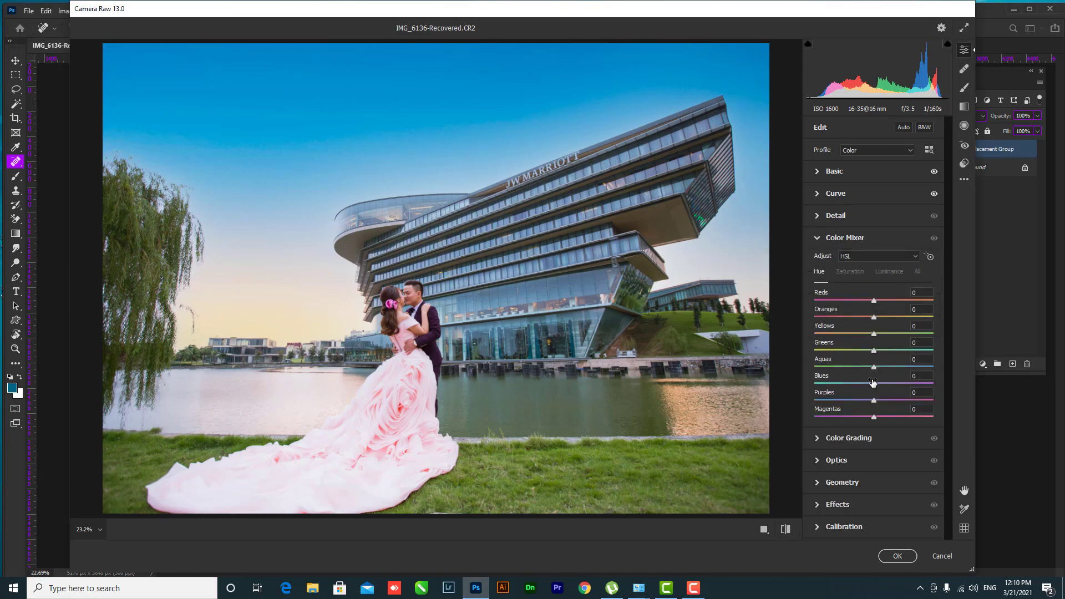
drag(875, 368, 888, 366)
mouse_move(874, 383)
mouse_down()
mouse_move(864, 384)
mouse_move(879, 383)
mouse_move(869, 398)
mouse_up()
Raise Blues saturation to +19 and Aquas saturation to +7.
click(852, 272)
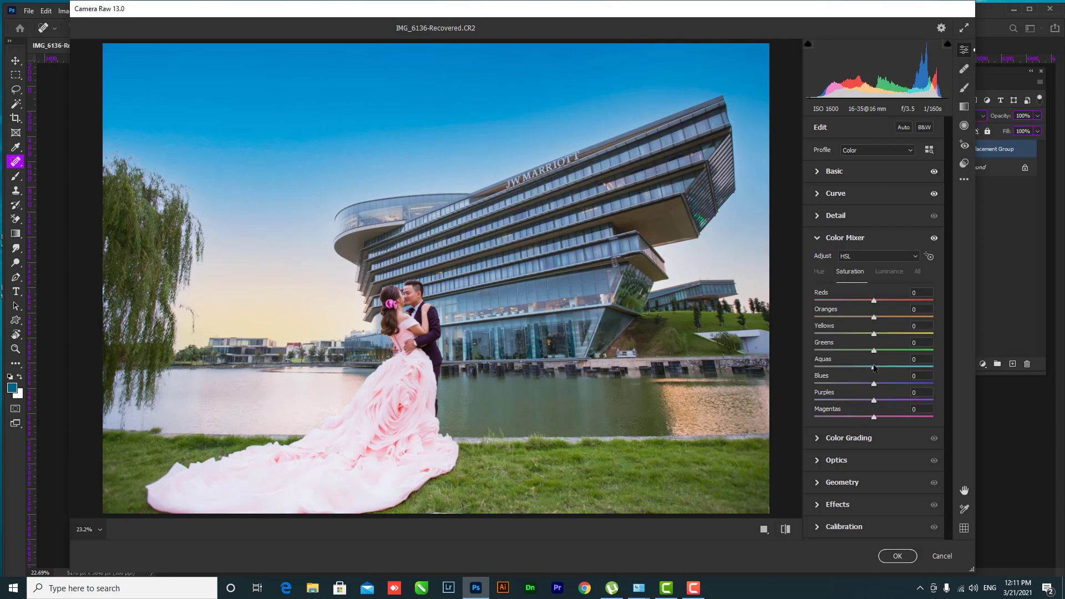
mouse_move(874, 383)
mouse_down()
mouse_move(884, 383)
mouse_move(880, 367)
mouse_up()
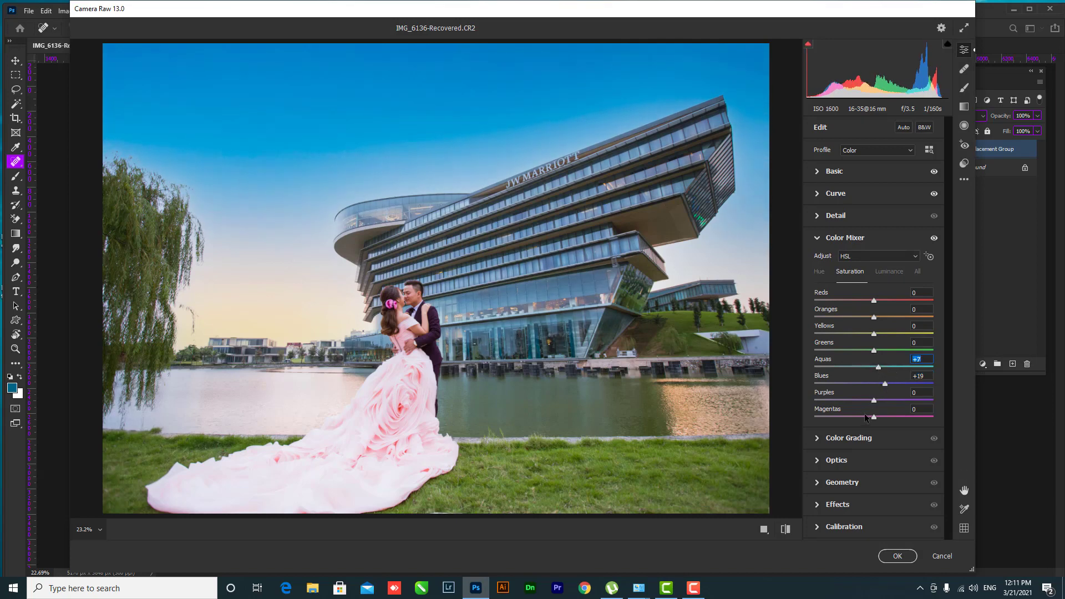
click(819, 440)
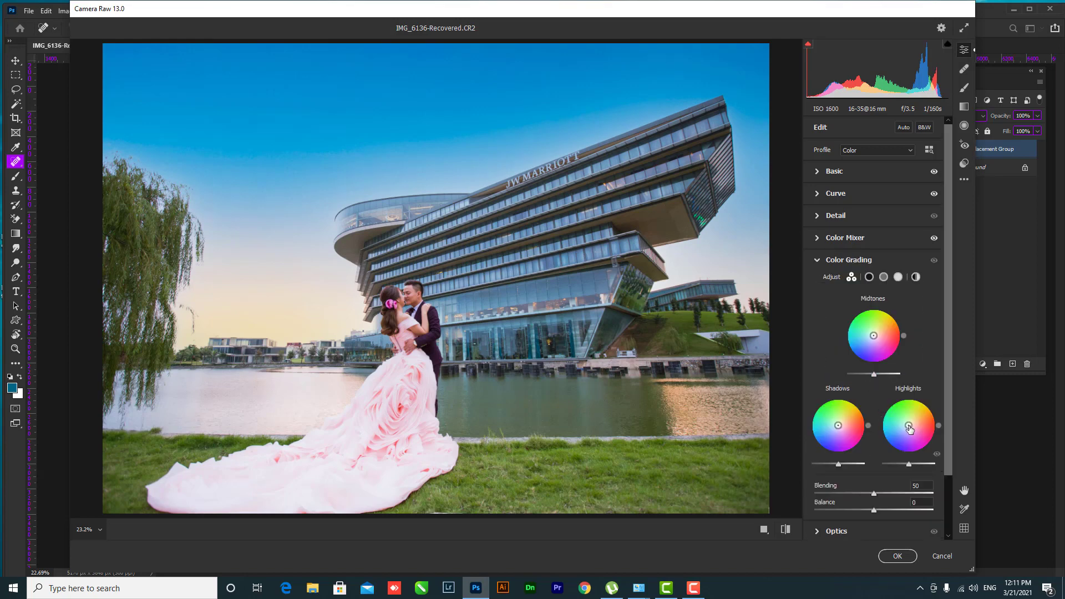
Grade highlights yellow, shadows blue (H 233) and midtones violet (H 270, S 18).
drag(909, 426, 911, 421)
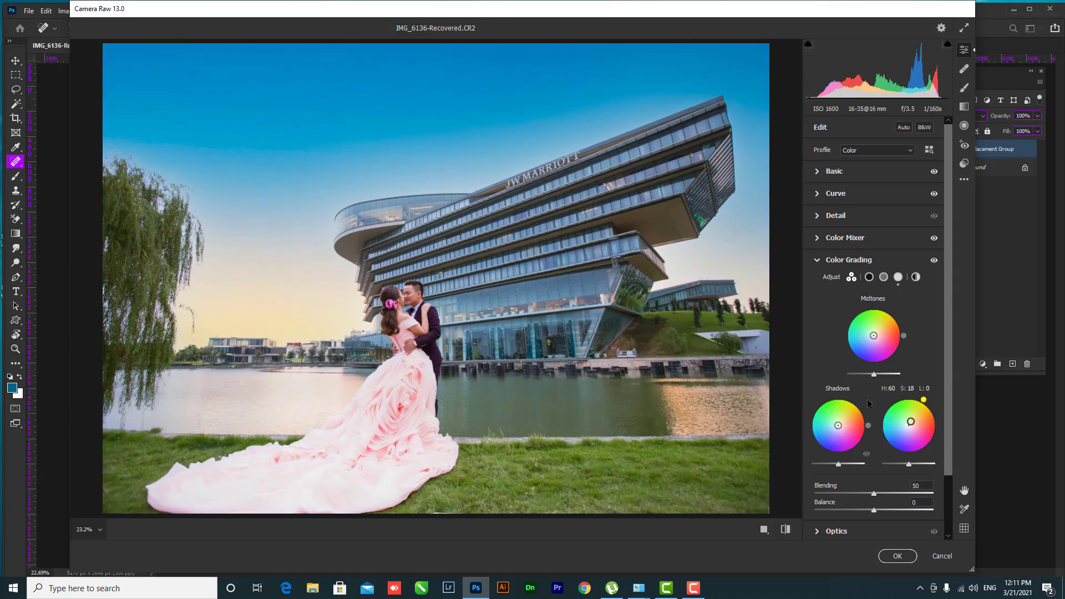
drag(839, 428, 836, 428)
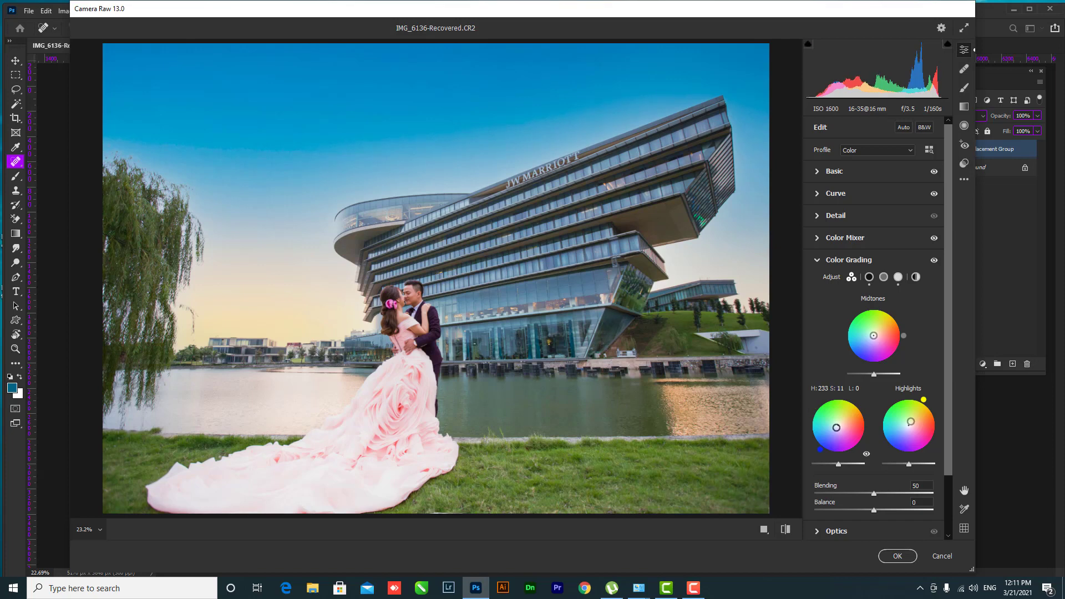
drag(873, 335, 874, 338)
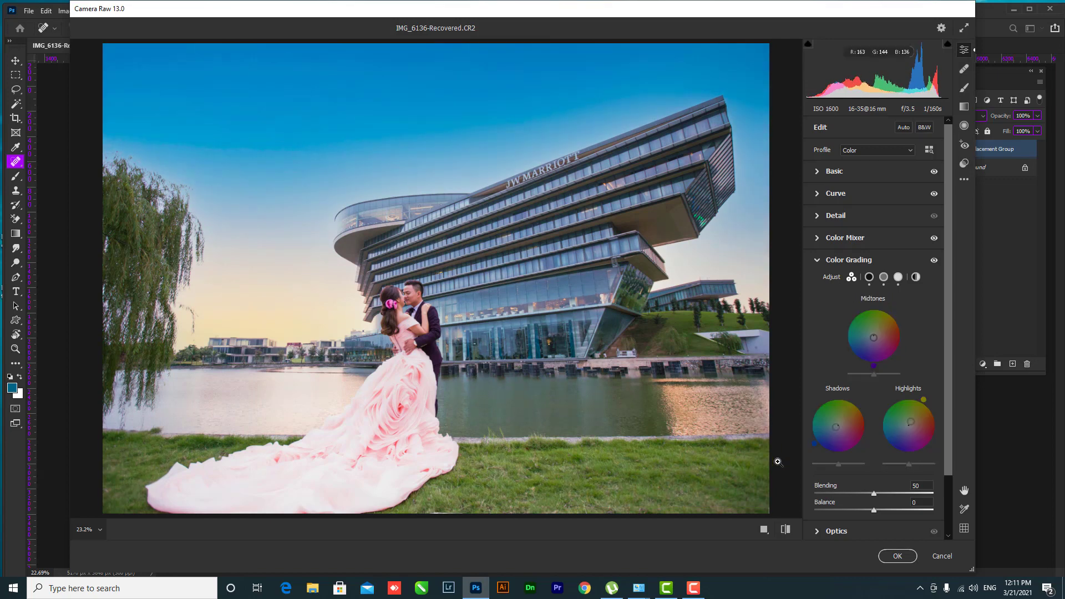
Raise Greens saturation to +27 and shift the Greens hue to +16 in the Color Mixer.
click(819, 260)
click(819, 241)
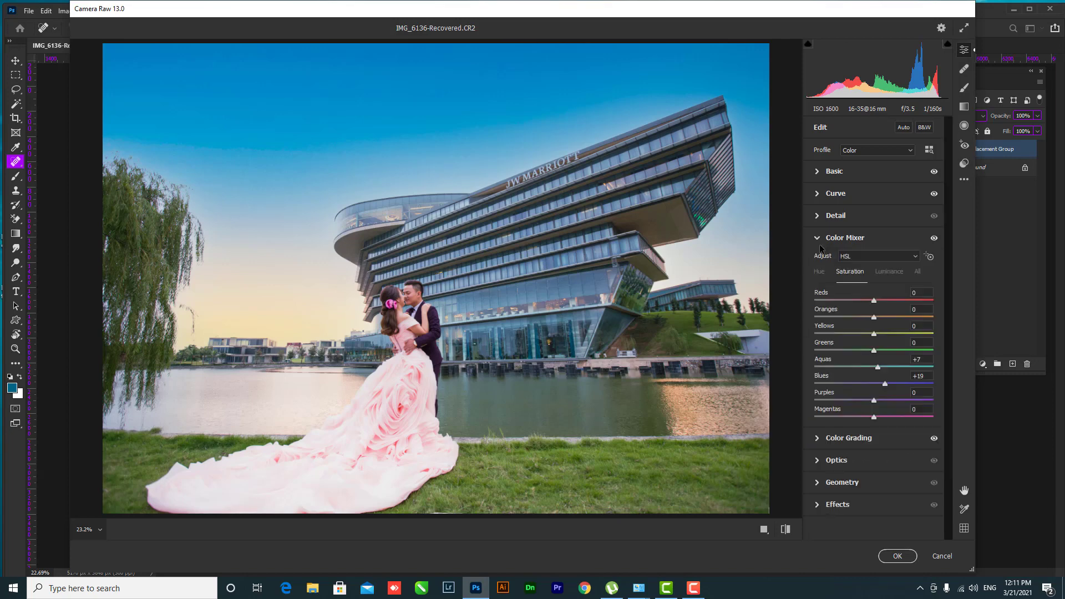
drag(874, 350, 891, 350)
click(820, 271)
mouse_move(874, 351)
mouse_down()
mouse_move(886, 351)
mouse_move(871, 335)
mouse_move(882, 335)
mouse_move(889, 367)
mouse_move(884, 334)
mouse_up()
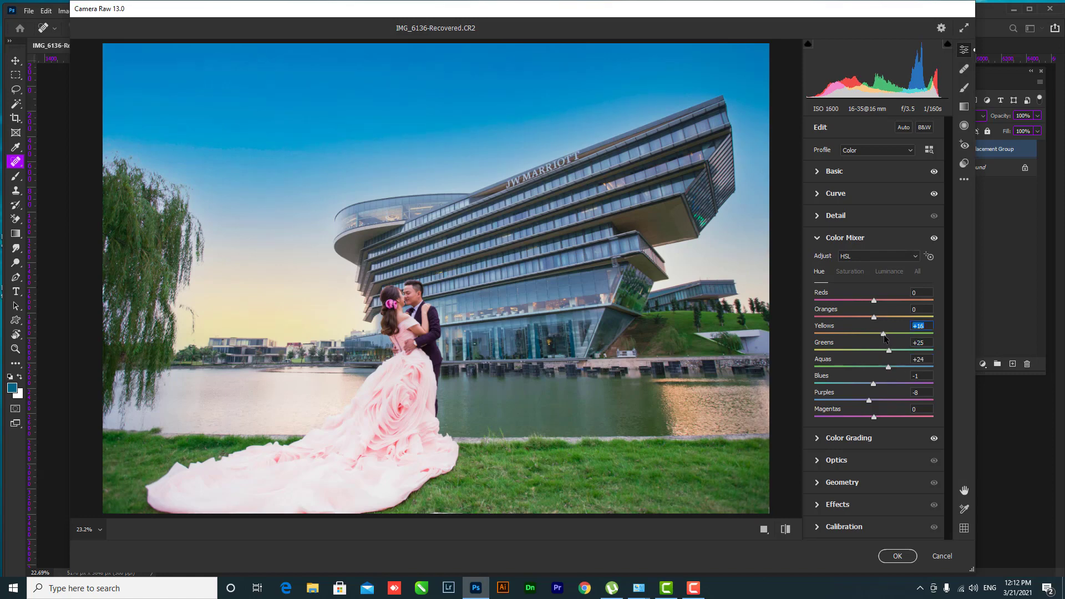
drag(889, 350, 895, 334)
Set Camera Raw calibration to Blue Primary Hue +13, Green Primary Hue +13, Green Saturation +7.
click(883, 351)
click(818, 529)
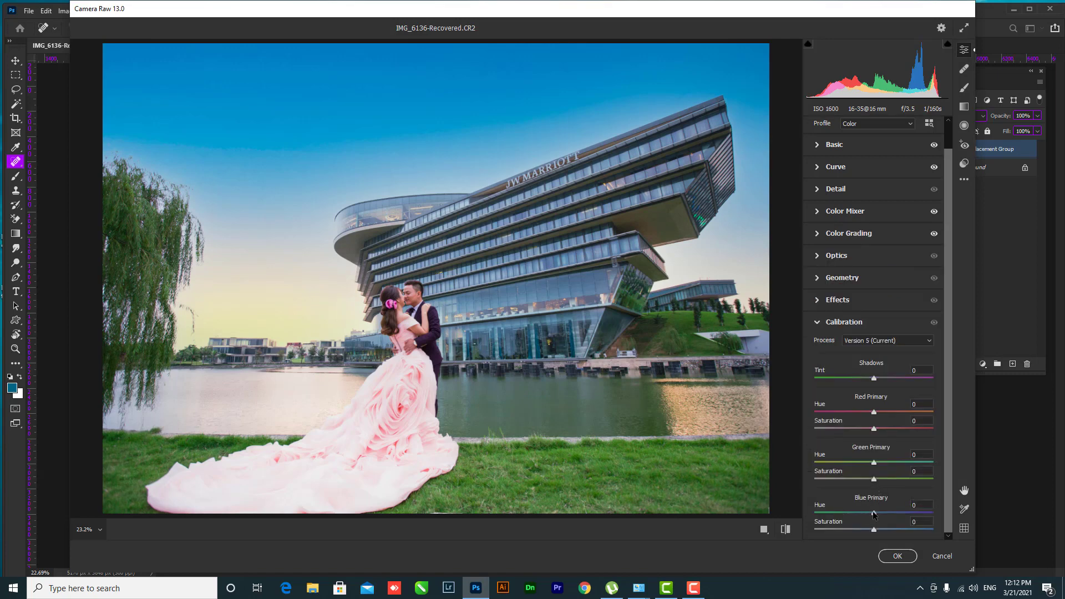
mouse_move(874, 514)
mouse_down()
mouse_move(866, 512)
mouse_move(882, 507)
mouse_up()
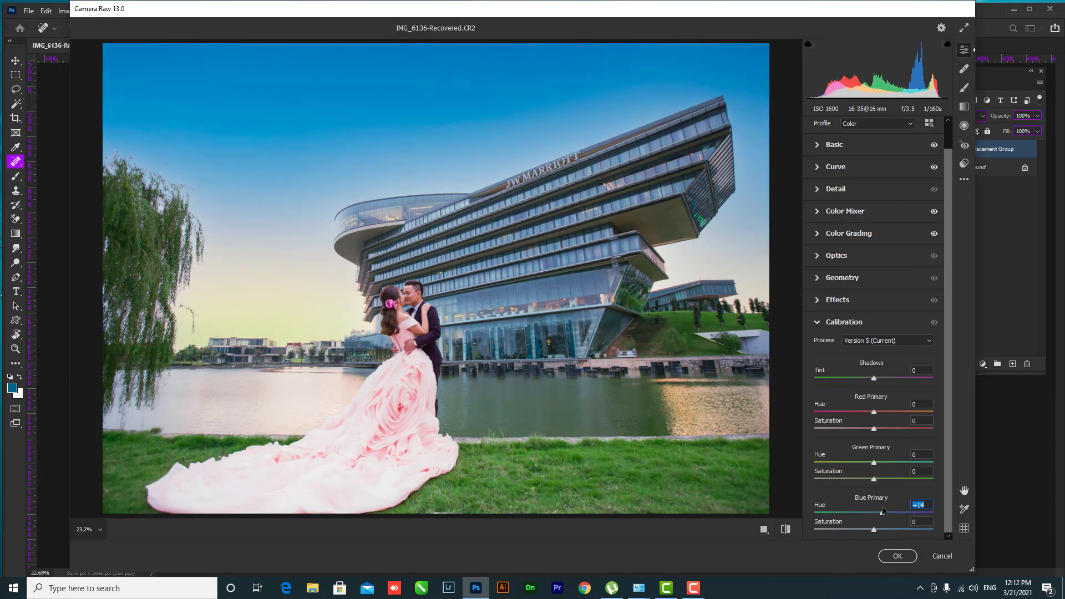
click(874, 463)
mouse_move(874, 465)
mouse_down()
mouse_move(890, 461)
mouse_move(891, 479)
mouse_move(880, 480)
mouse_up()
click(817, 322)
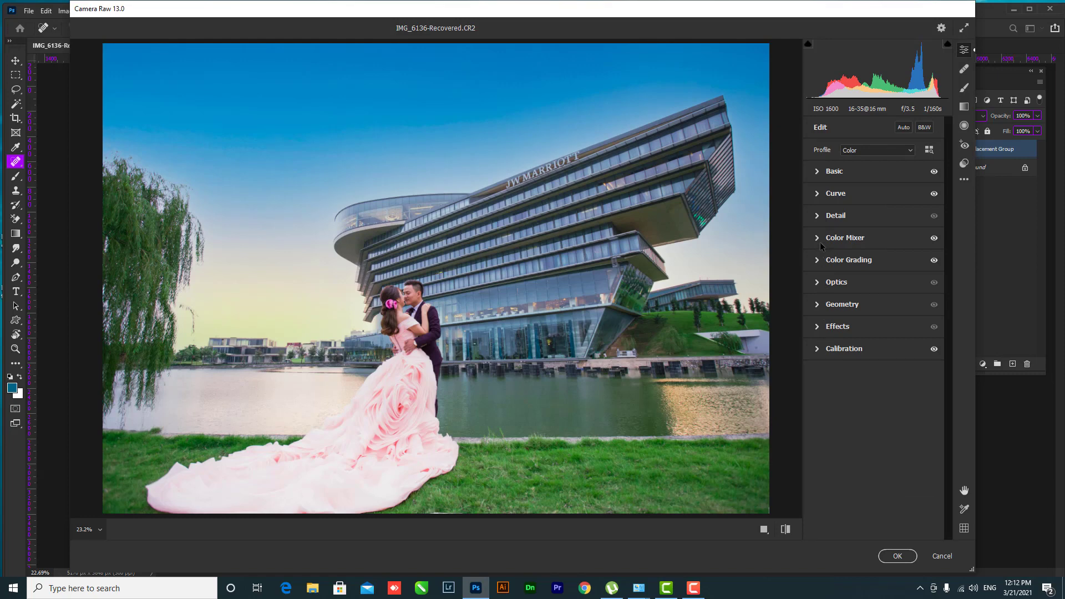
Shift the Color Mixer hue of Magentas to +24 and Purples to -24.
click(820, 240)
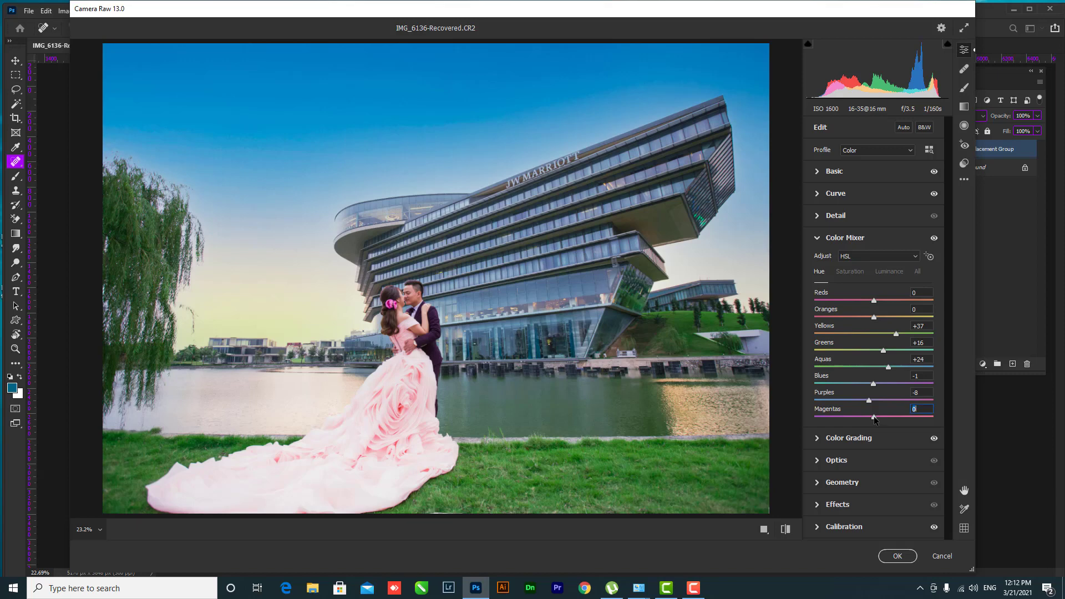
drag(874, 417, 888, 417)
mouse_move(869, 400)
mouse_down()
mouse_move(859, 400)
mouse_move(882, 404)
mouse_up()
Lower Color Mixer saturation to Purples -29 and Magentas -15, checking the building facade.
click(851, 271)
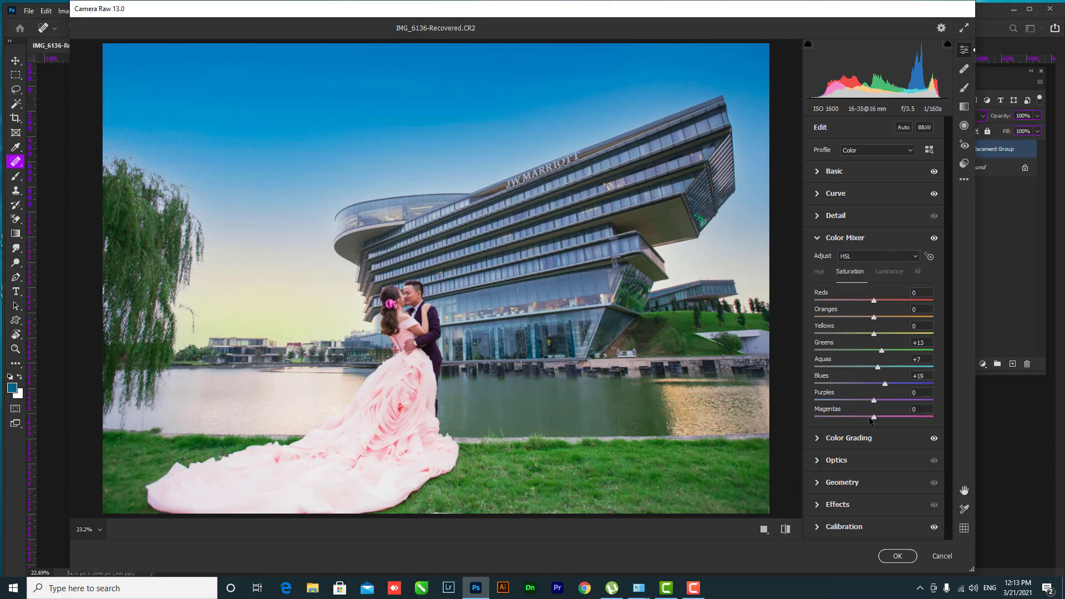
mouse_move(874, 417)
mouse_down()
mouse_move(906, 417)
mouse_move(865, 417)
mouse_move(858, 401)
mouse_up()
drag(582, 297, 595, 255)
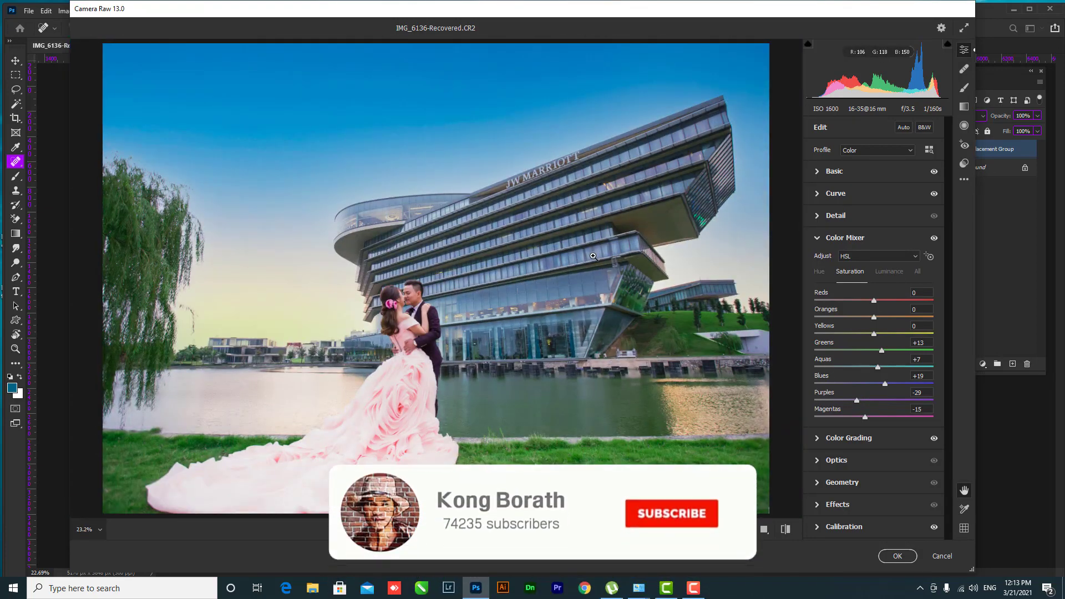
Add a Highlight Priority vignette with feather 100, midpoint 28 and highlights 36.
click(818, 506)
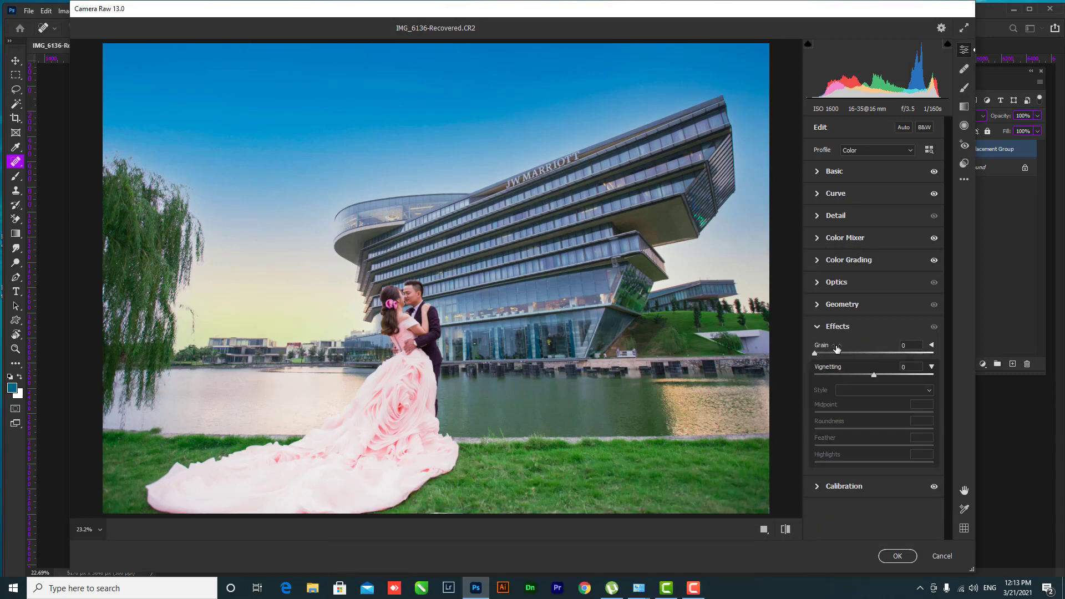
click(874, 375)
drag(875, 377, 853, 377)
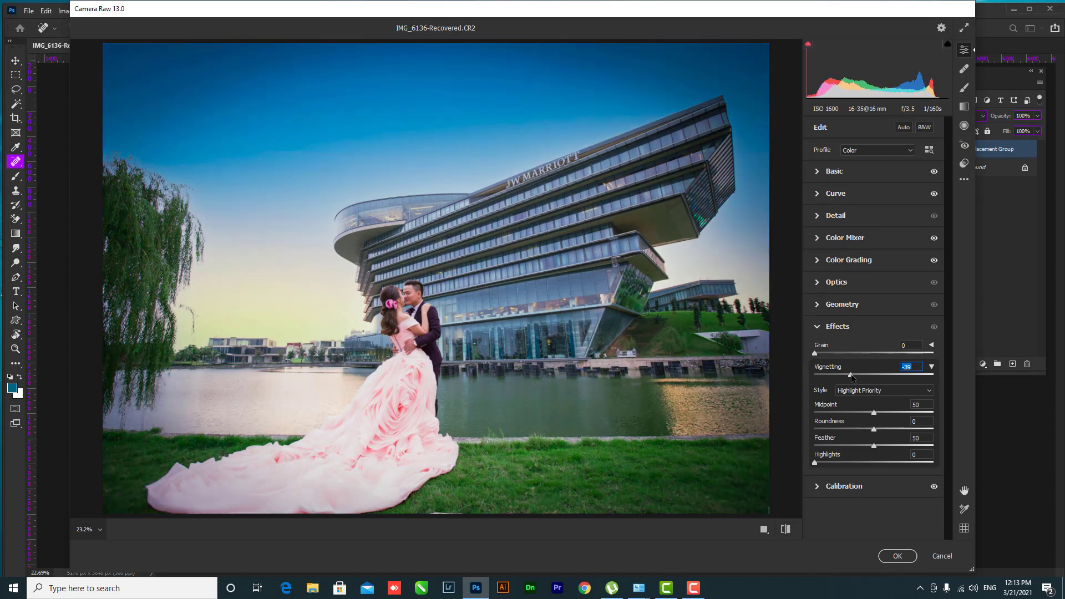
drag(874, 447, 943, 438)
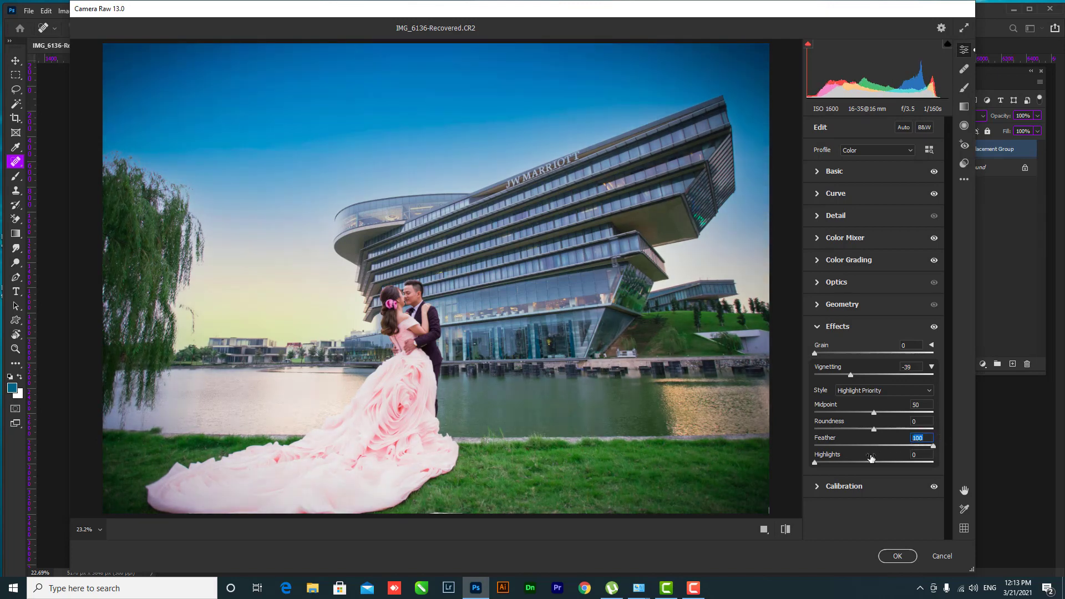
click(829, 462)
mouse_move(875, 413)
mouse_down()
mouse_move(825, 412)
mouse_move(848, 413)
mouse_up()
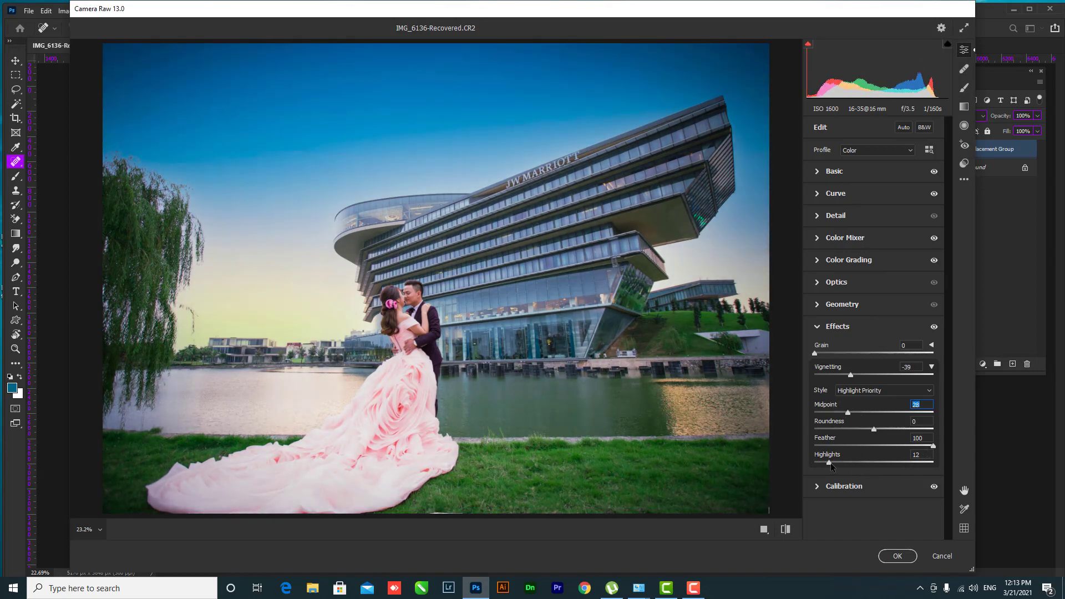
drag(829, 463, 857, 463)
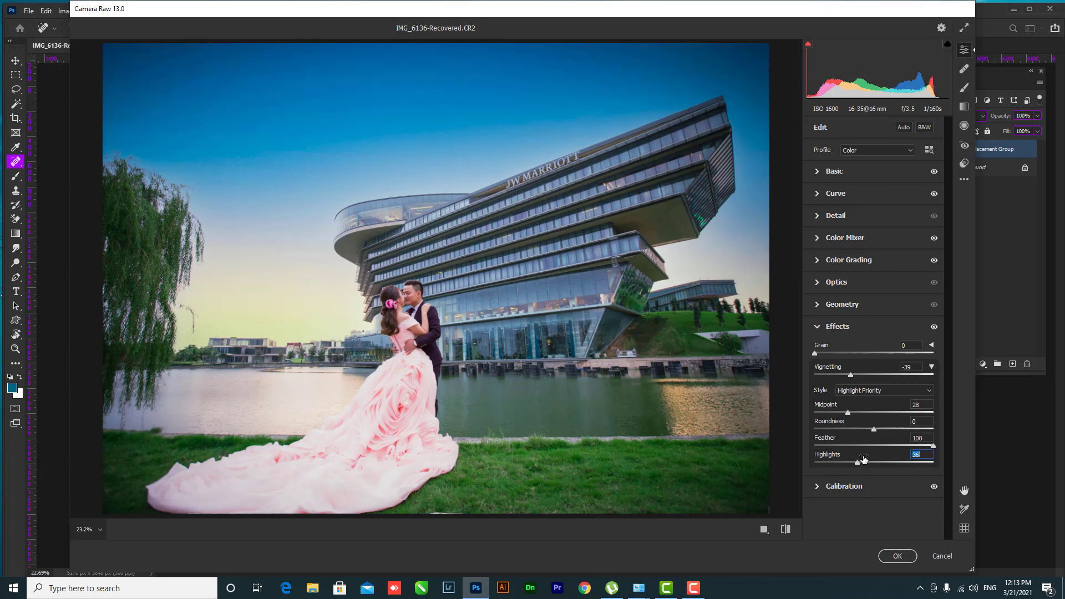
Set vignette roundness to +100 and amount to -59, then apply the Camera Raw edits.
click(933, 446)
mouse_move(874, 429)
mouse_down()
mouse_move(830, 430)
mouse_move(953, 434)
mouse_up()
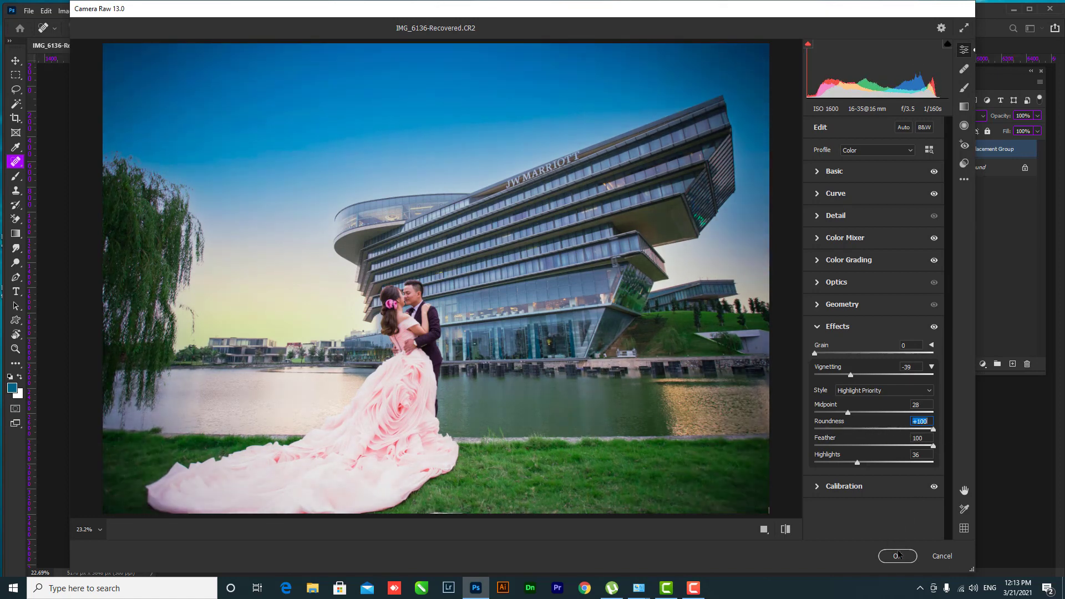
click(786, 528)
mouse_move(851, 376)
mouse_down()
mouse_move(839, 375)
mouse_move(870, 376)
mouse_up()
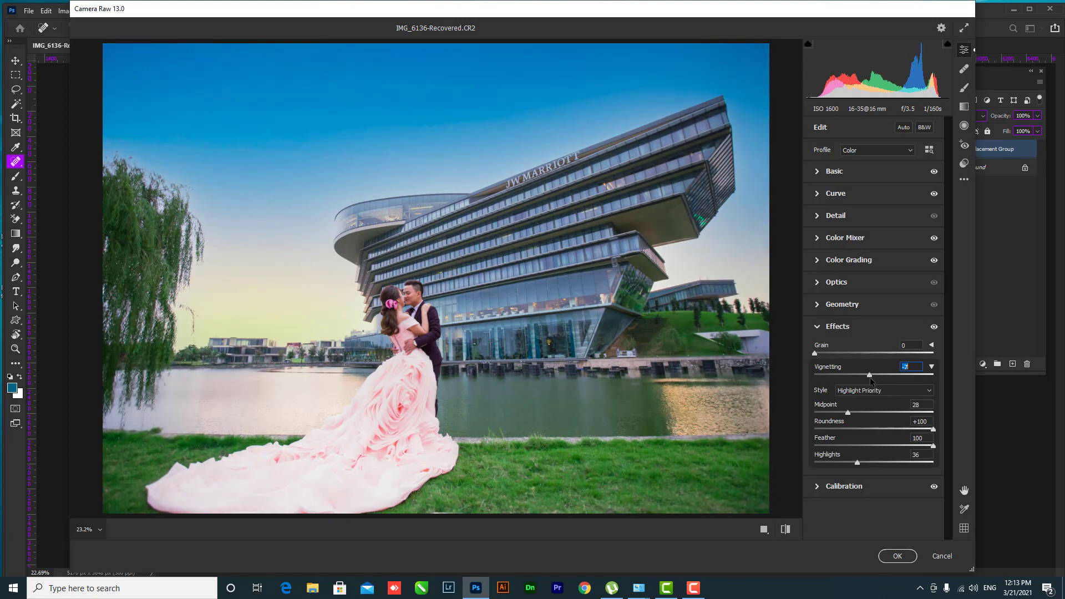
click(898, 556)
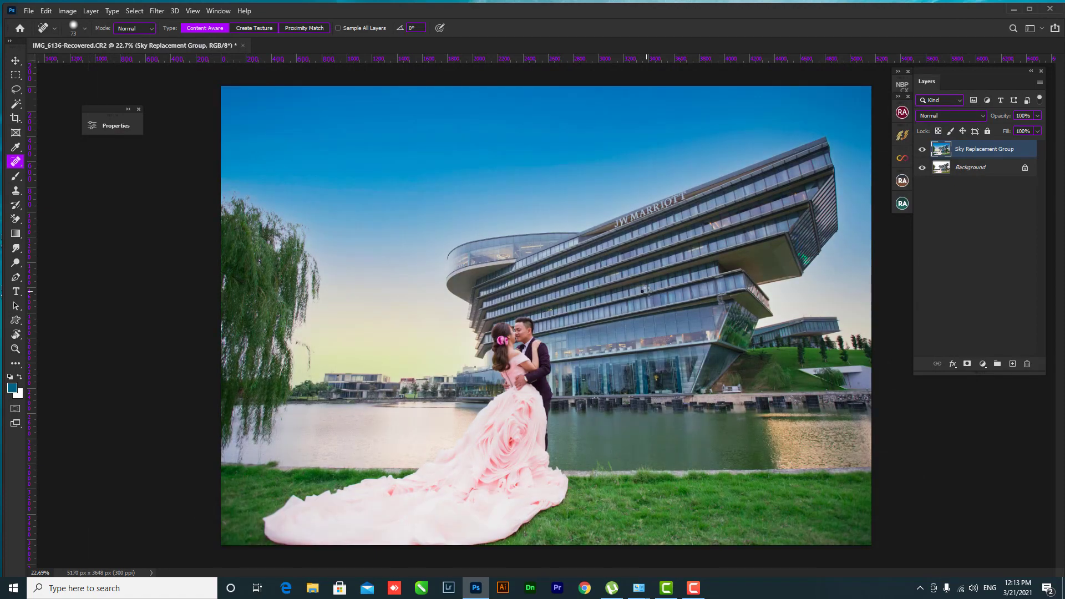
Add a Selective Color adjustment layer, boosting cyan and setting yellow to +15 in Cyans.
mouse_move(694, 318)
mouse_down()
mouse_move(724, 309)
mouse_move(728, 292)
mouse_up()
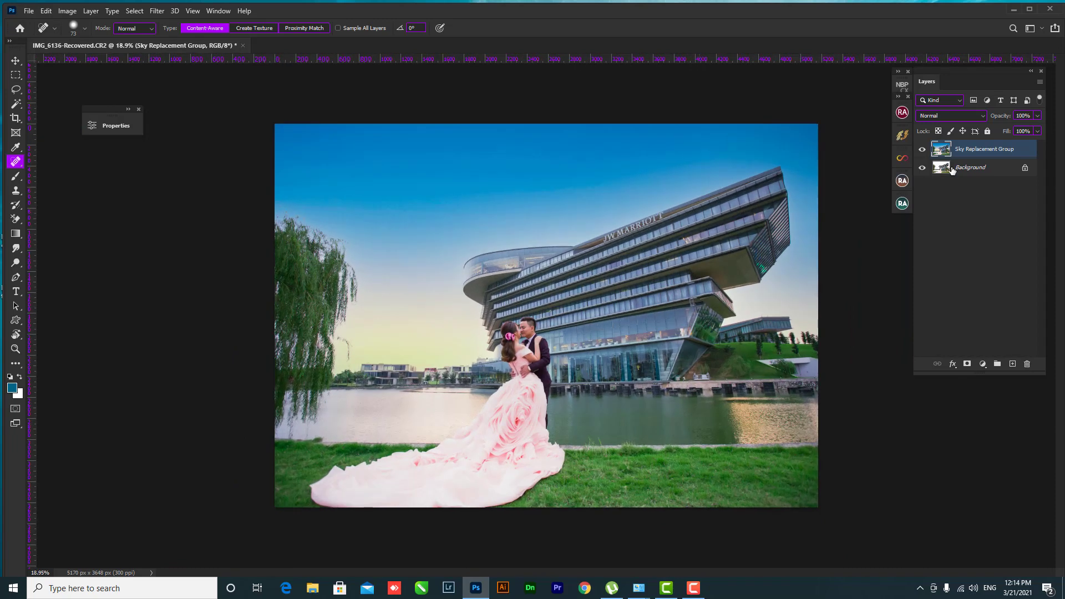
click(981, 365)
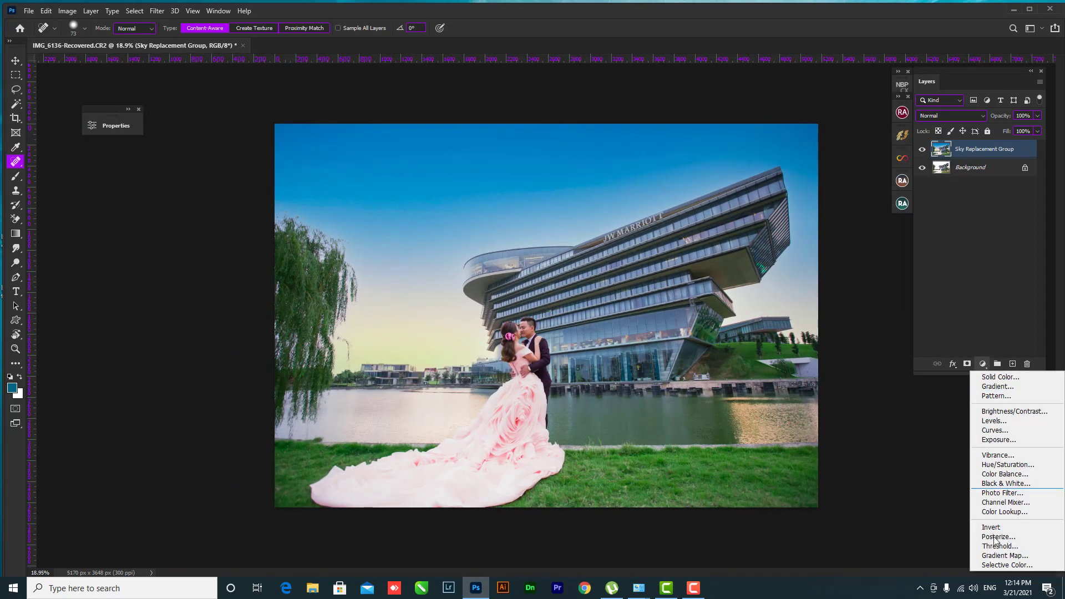
click(993, 566)
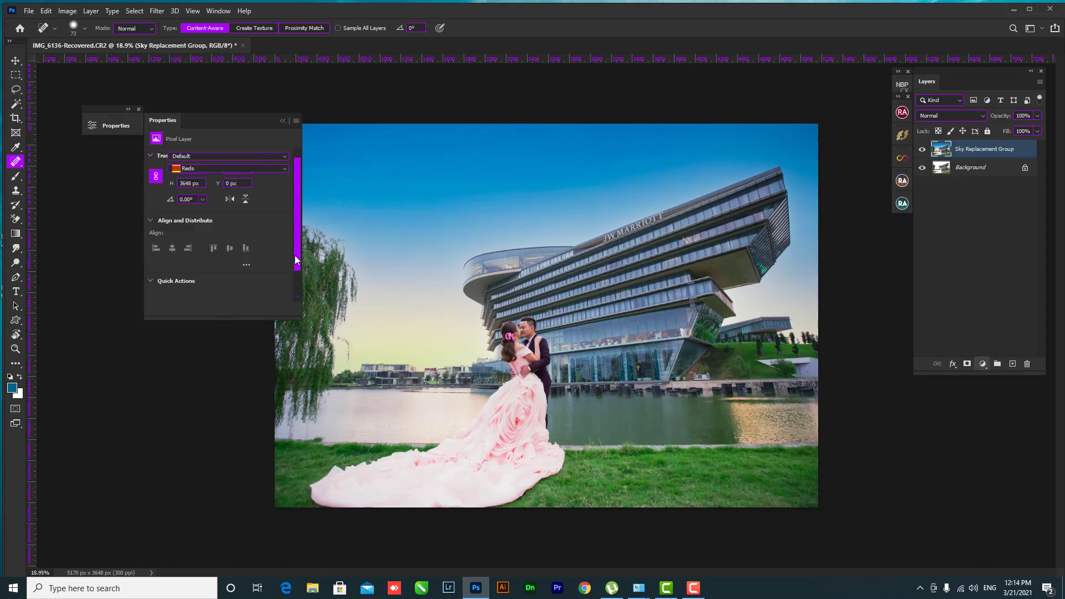
click(212, 169)
click(210, 199)
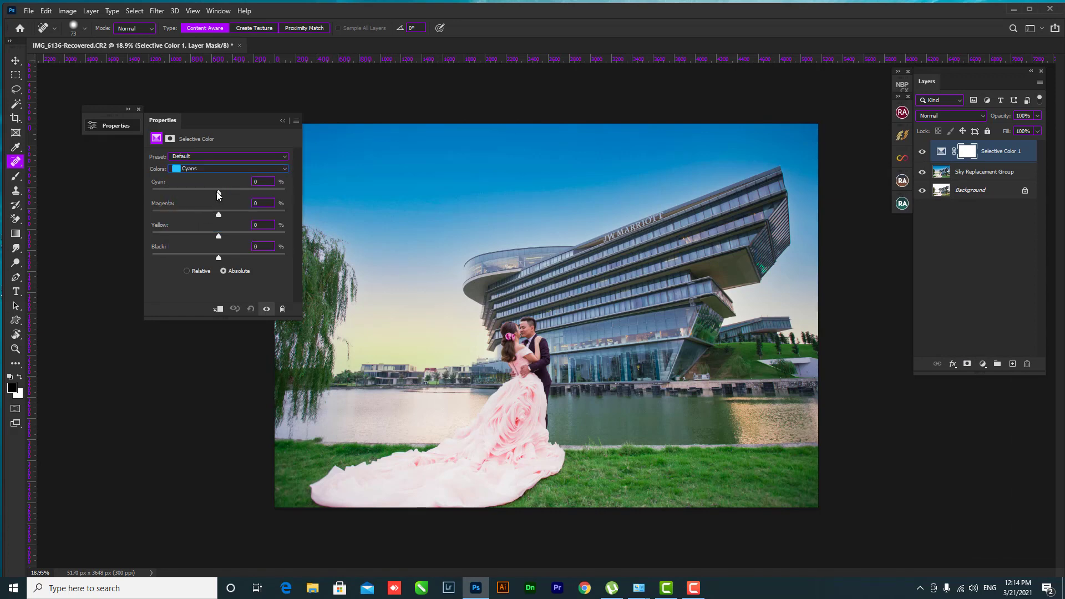
mouse_move(218, 192)
mouse_down()
mouse_move(203, 187)
mouse_move(239, 192)
mouse_up()
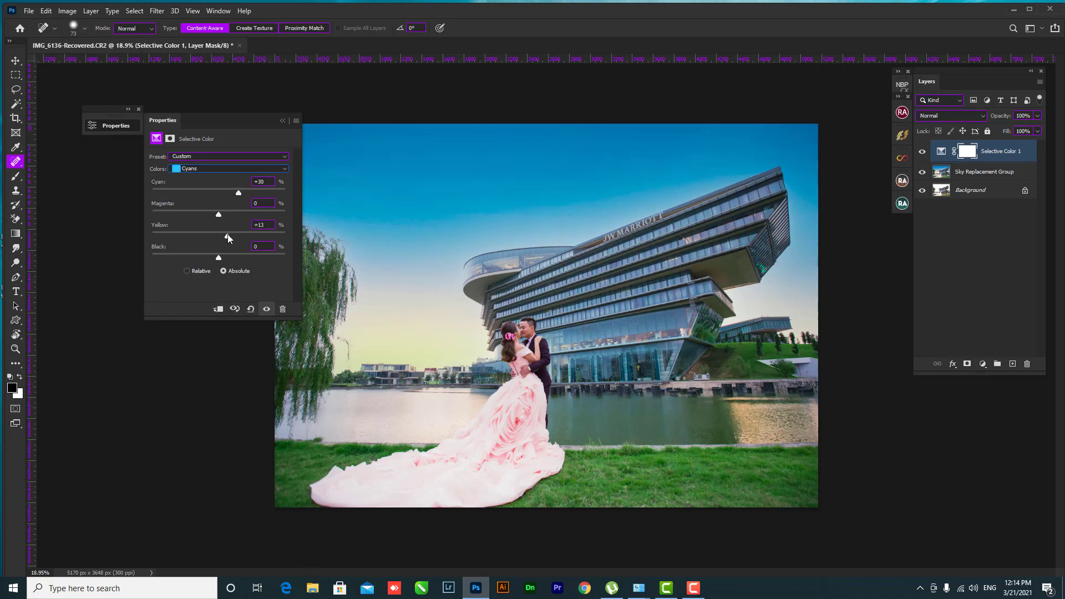
drag(227, 235, 260, 243)
Reduce magenta and adjust cyan in Yellows; reduce magenta and tweak black in Magentas.
click(202, 168)
click(202, 179)
drag(224, 215, 199, 215)
drag(194, 186, 198, 184)
click(225, 168)
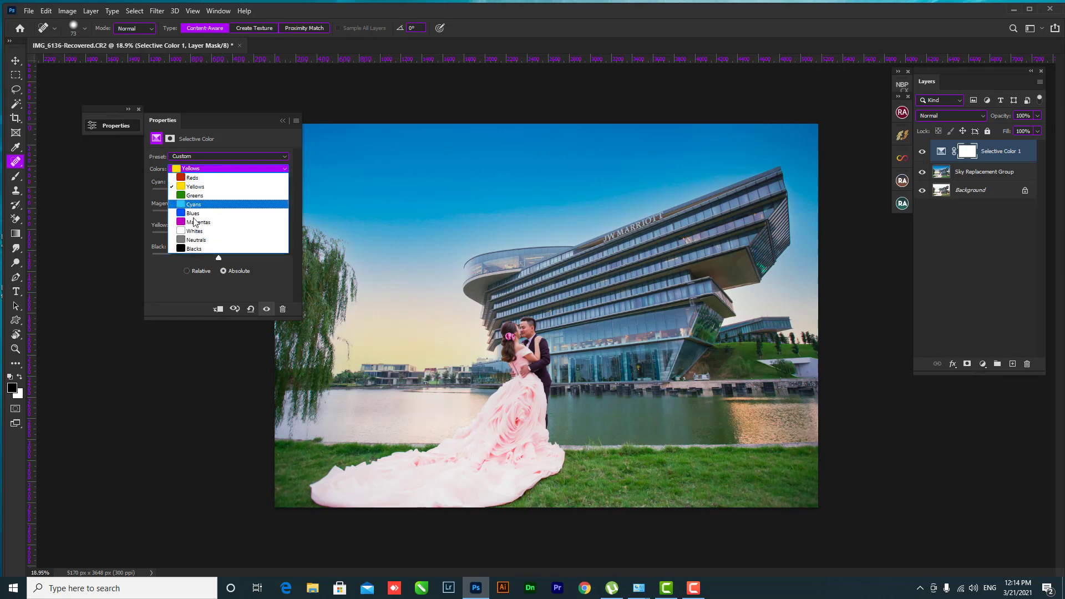
click(199, 224)
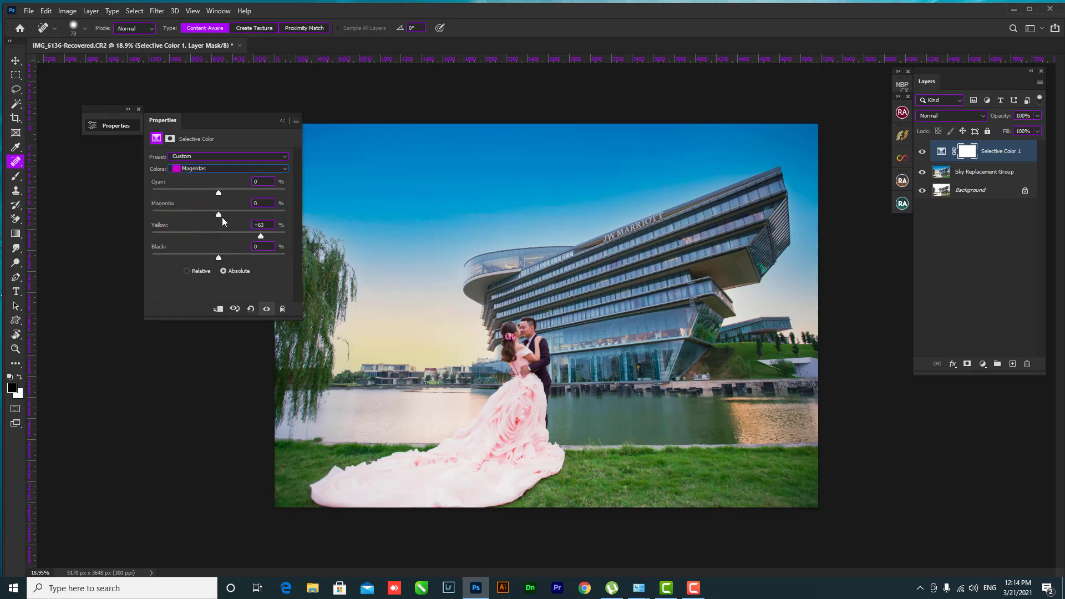
drag(221, 215, 209, 217)
drag(208, 257, 213, 257)
Reduce magenta in Reds, compare before and after, and merge into the Sky Replacement Group.
click(192, 169)
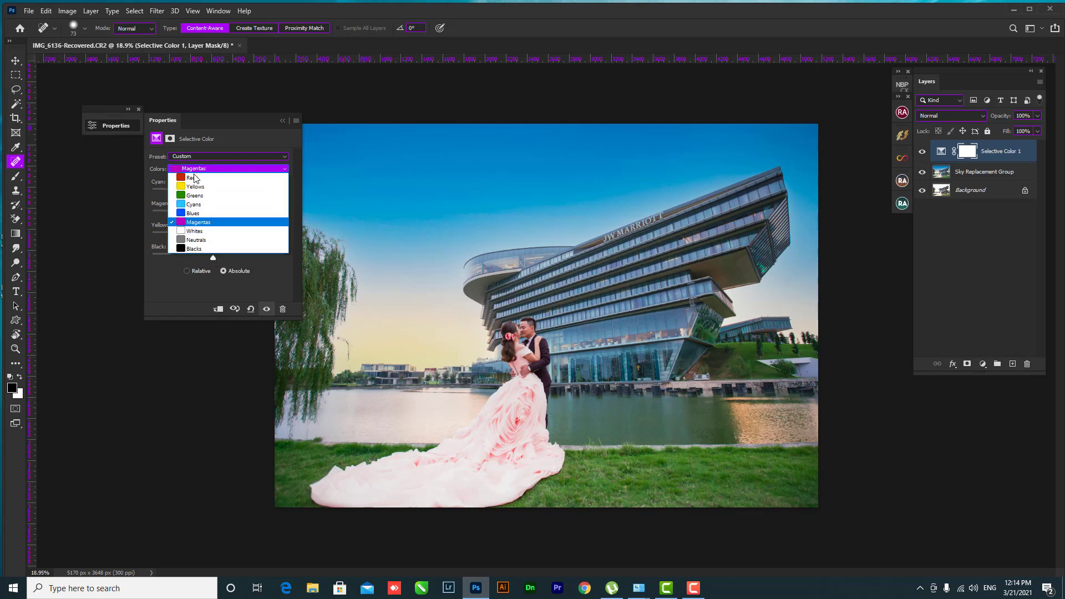
click(192, 178)
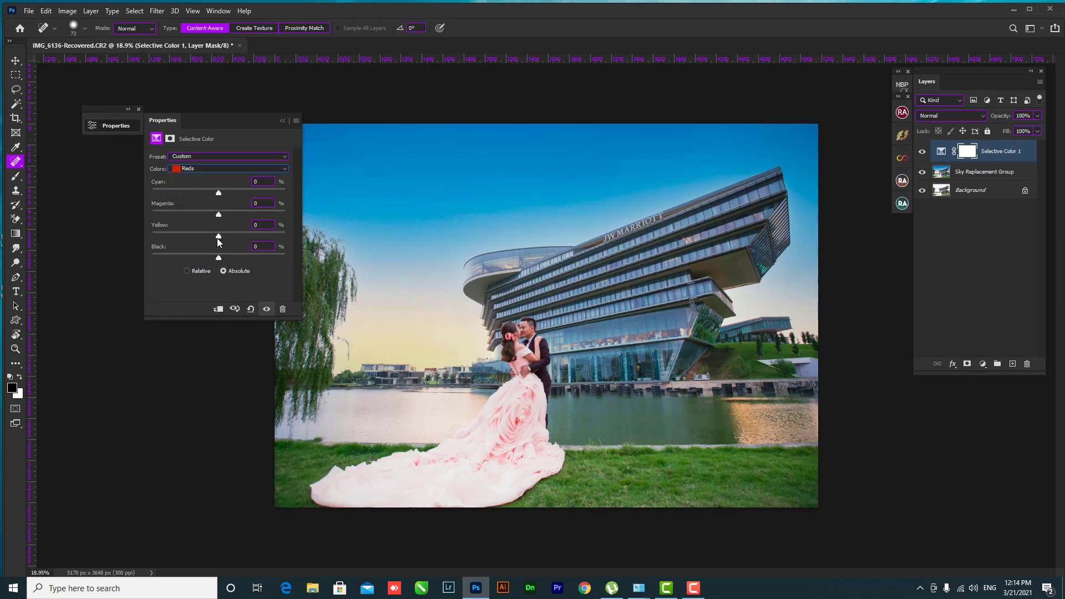
drag(218, 215, 212, 216)
click(235, 310)
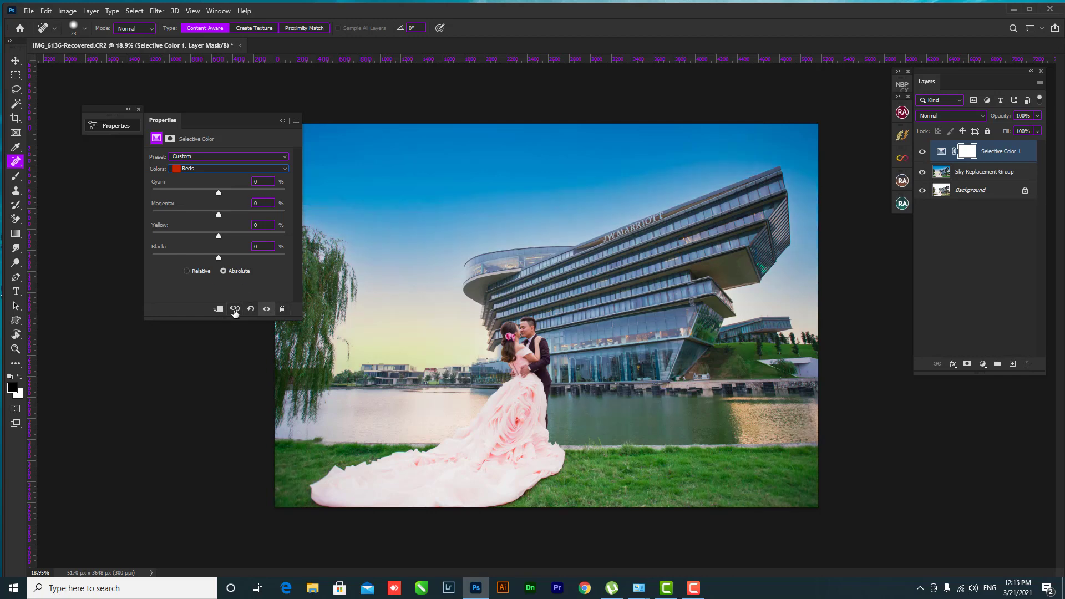
click(235, 311)
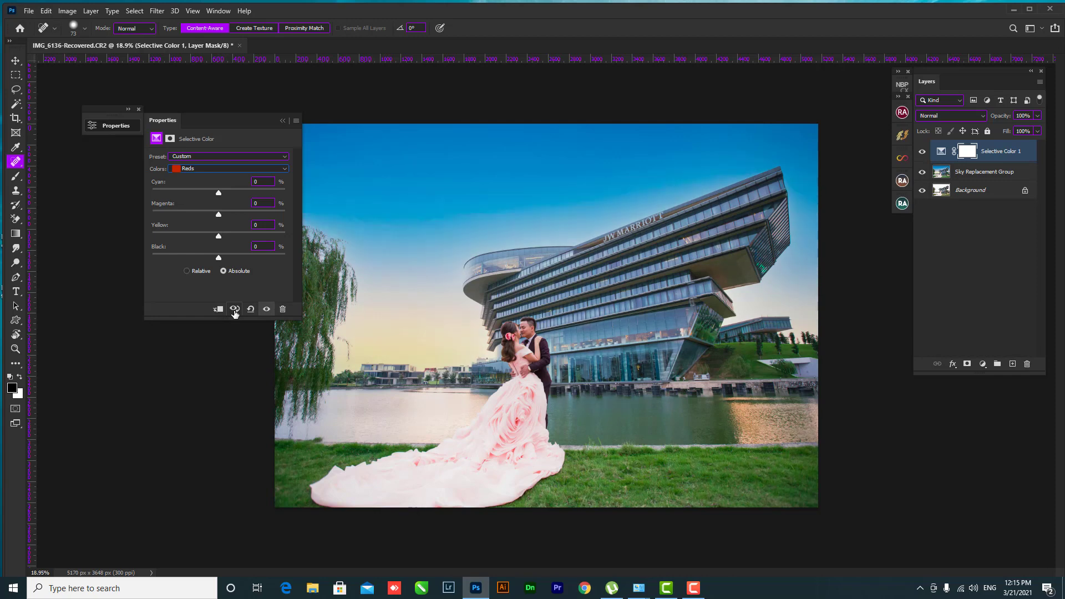
shift+click(992, 173)
key(ctrl+e)
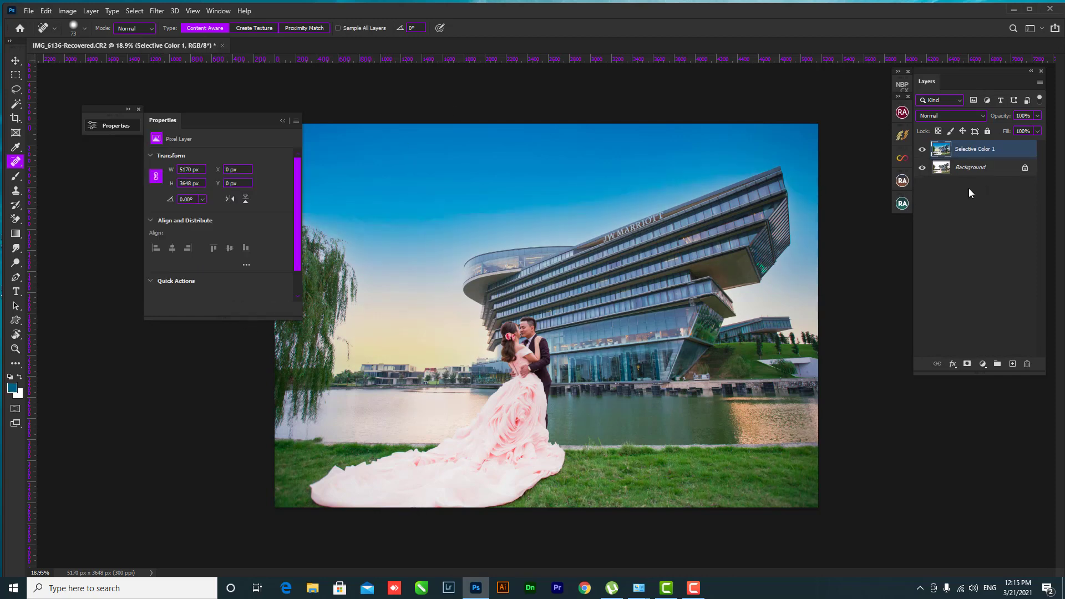
Add a Curves adjustment layer, anchoring the midtones and slightly darkening the shadows.
click(280, 121)
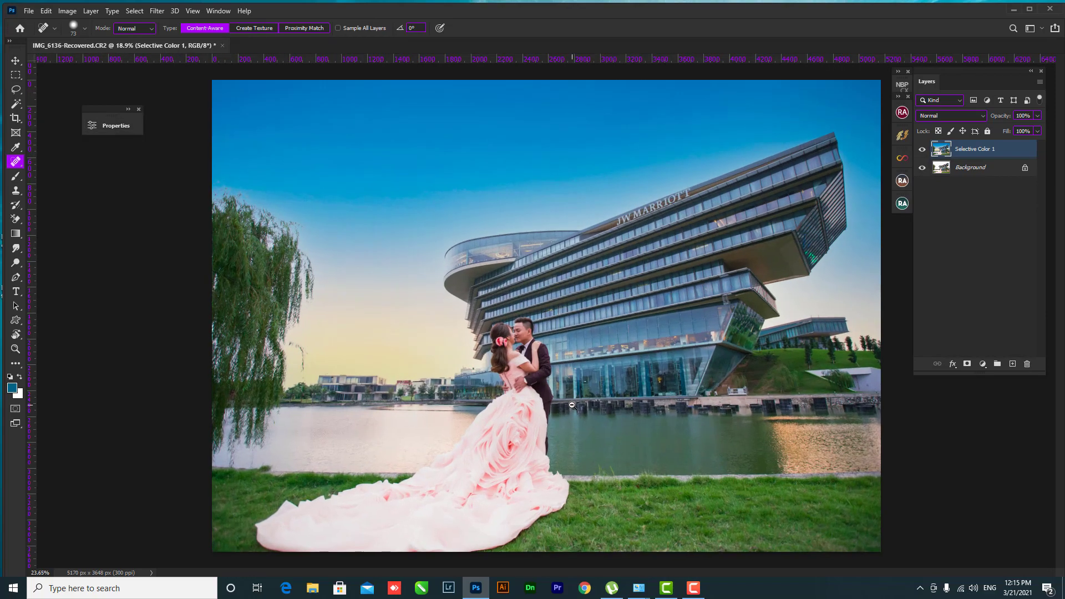
mouse_move(557, 410)
mouse_down()
mouse_move(585, 404)
mouse_move(553, 409)
mouse_up()
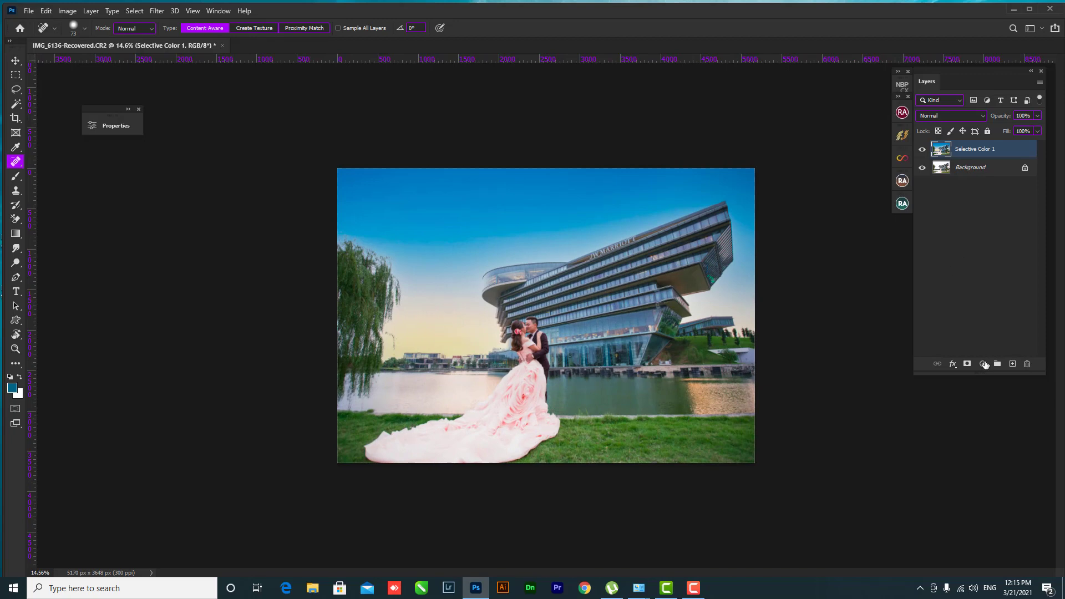
click(983, 364)
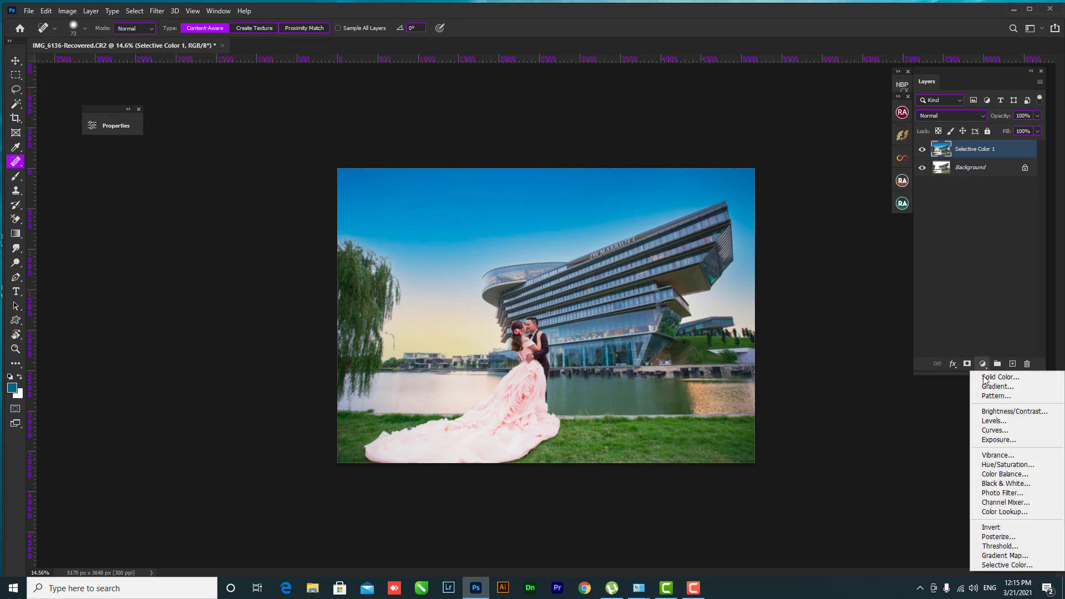
click(1002, 431)
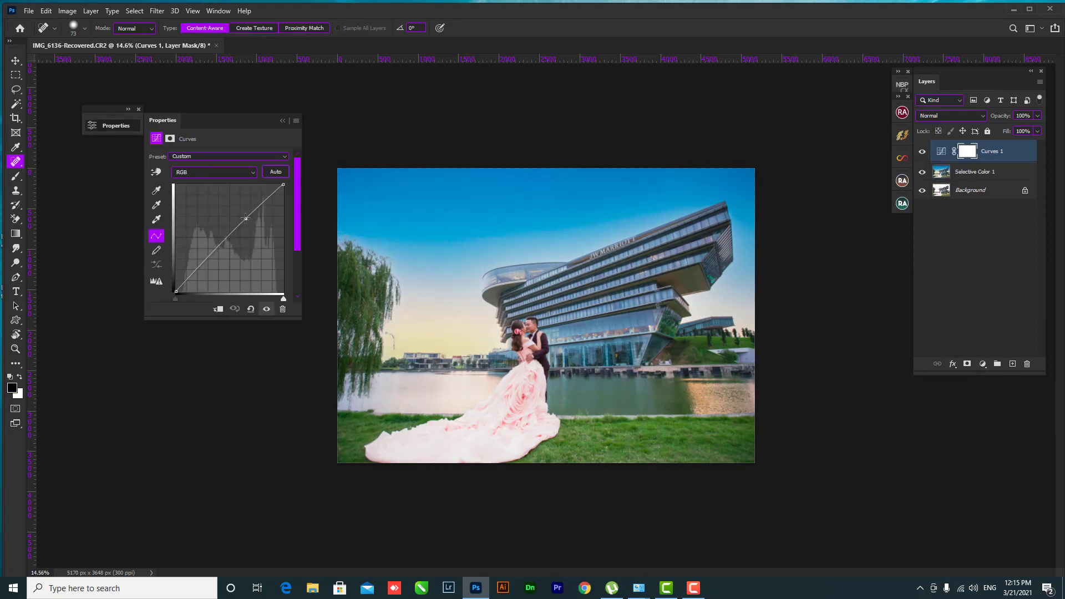
click(246, 218)
drag(193, 272, 195, 275)
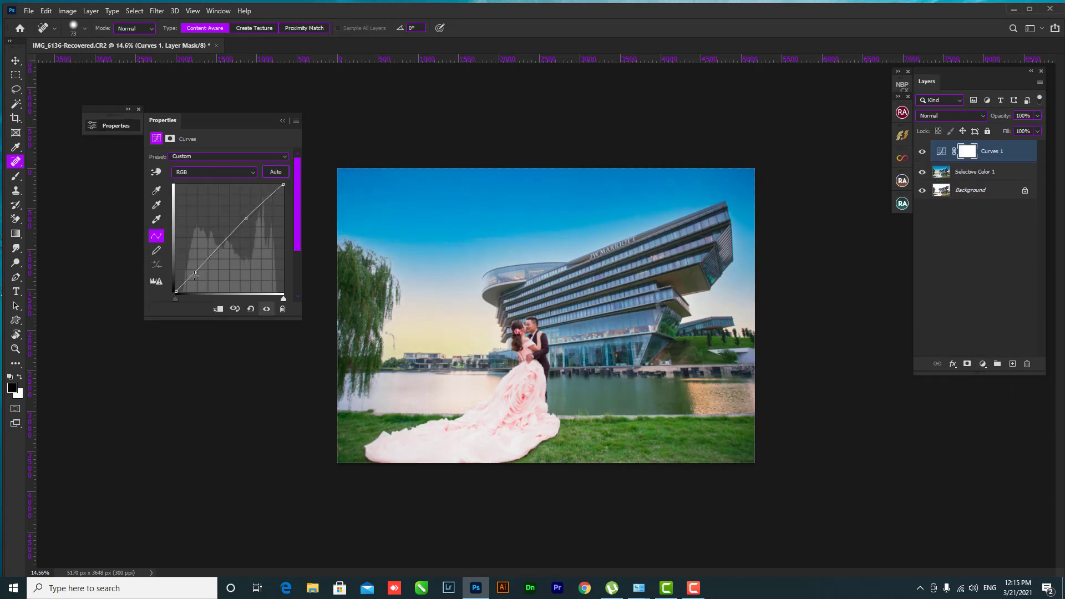
Lift the upper curve to brighten highlights, raise the lower-midtone point, and dip the shadows.
click(216, 249)
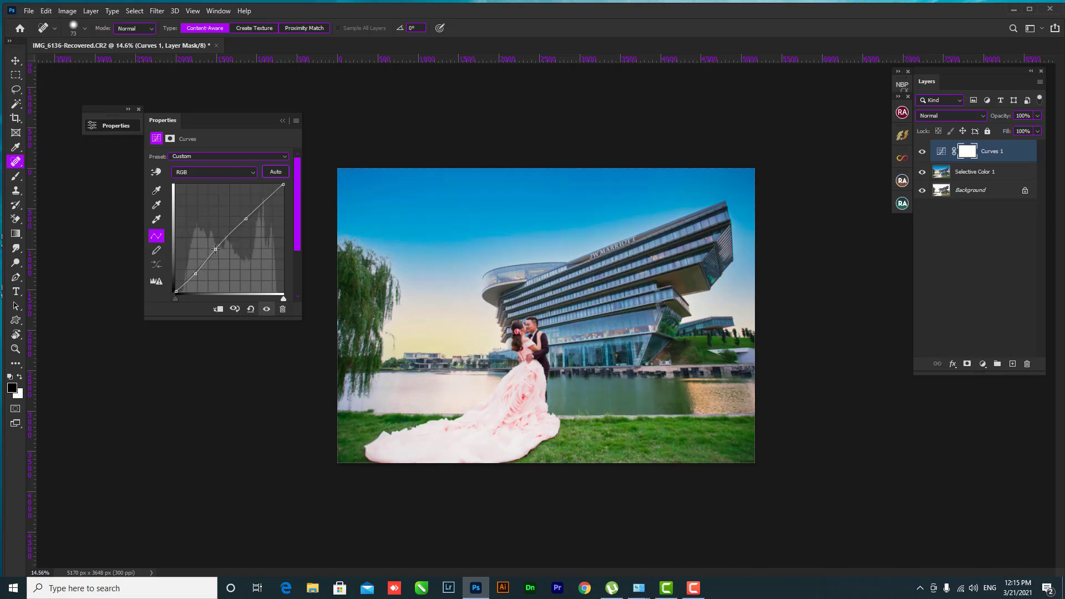
click(245, 218)
alt+click(245, 216)
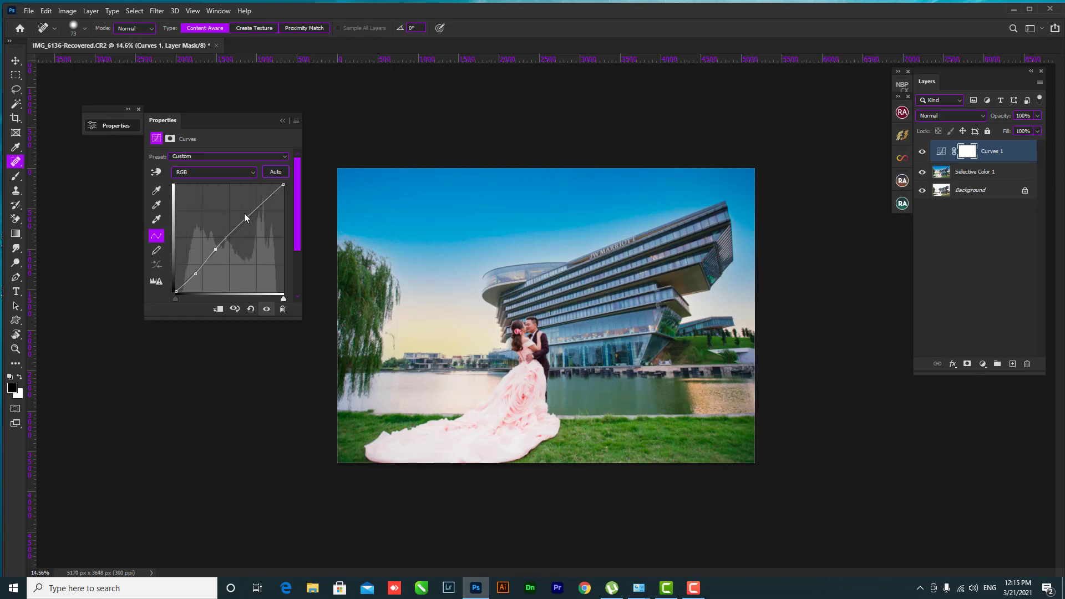
click(246, 216)
drag(263, 201, 265, 199)
drag(215, 249, 217, 243)
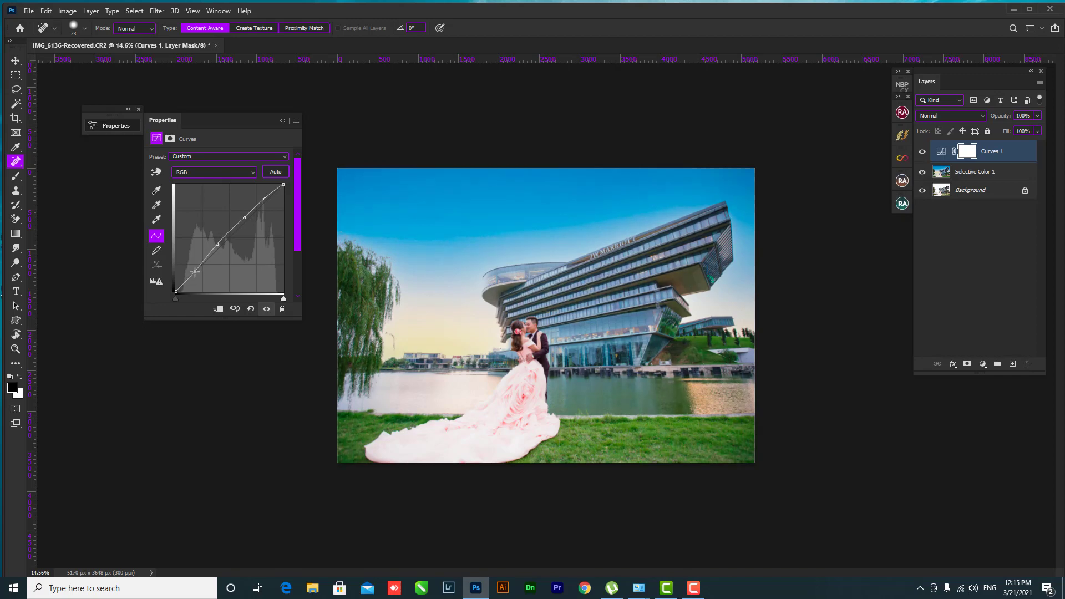
drag(194, 271, 197, 269)
click(282, 121)
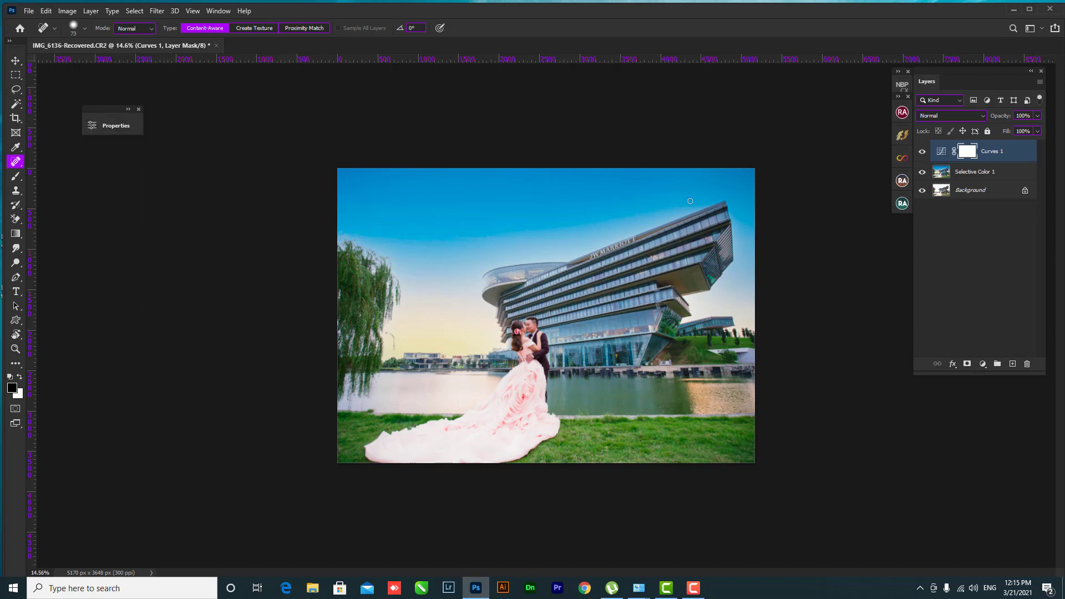
click(922, 151)
Merge Curves 1 and Selective Color 1 into one layer, then launch Imagenomic Portraiture.
scroll(706, 374, up, 3)
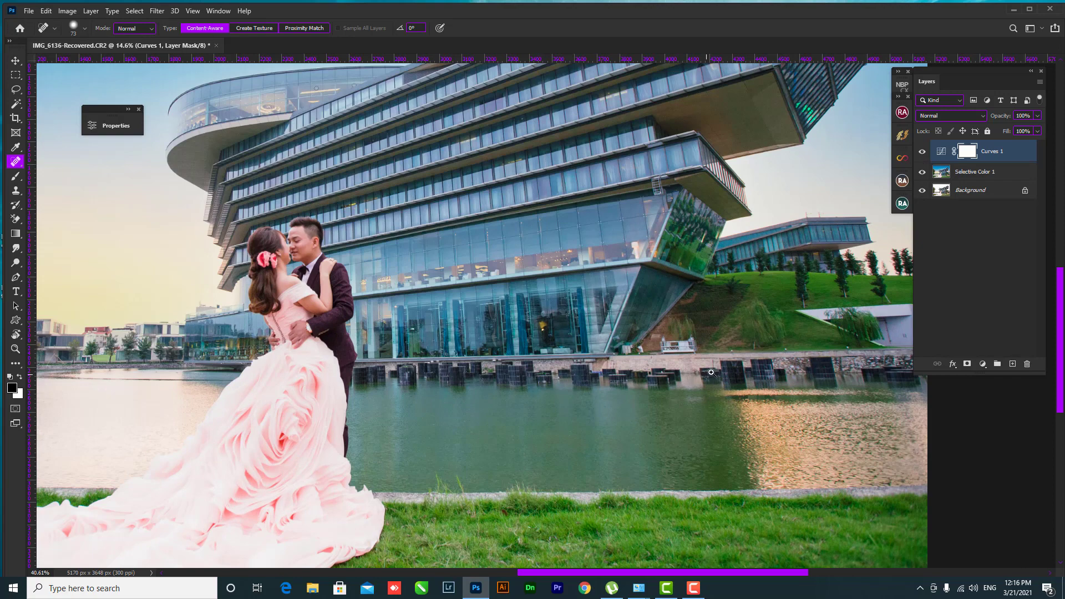
scroll(706, 374, up, 1)
shift+click(983, 172)
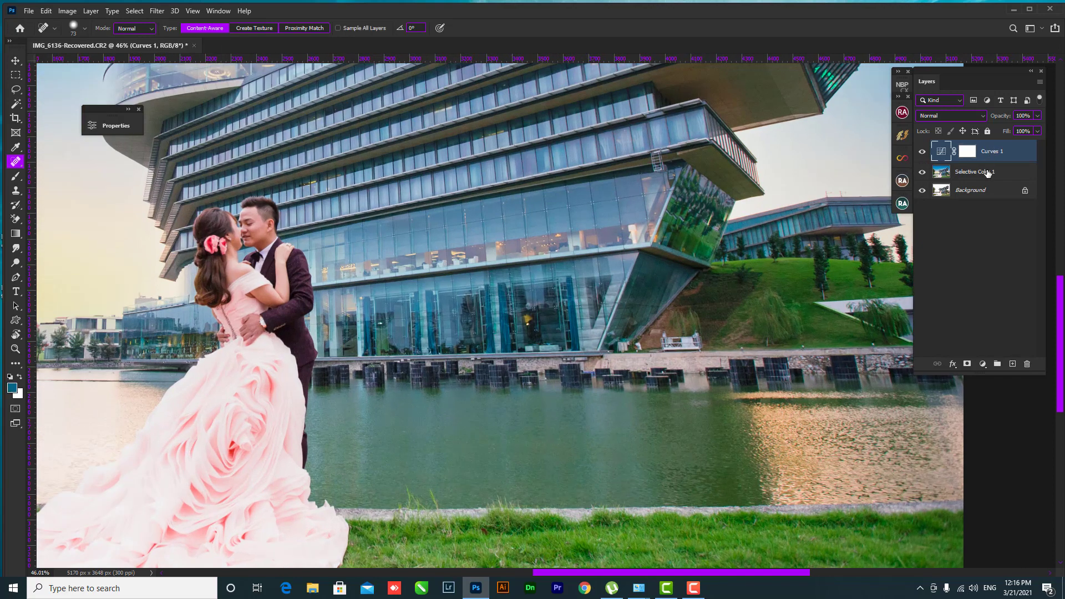
key(ctrl+e)
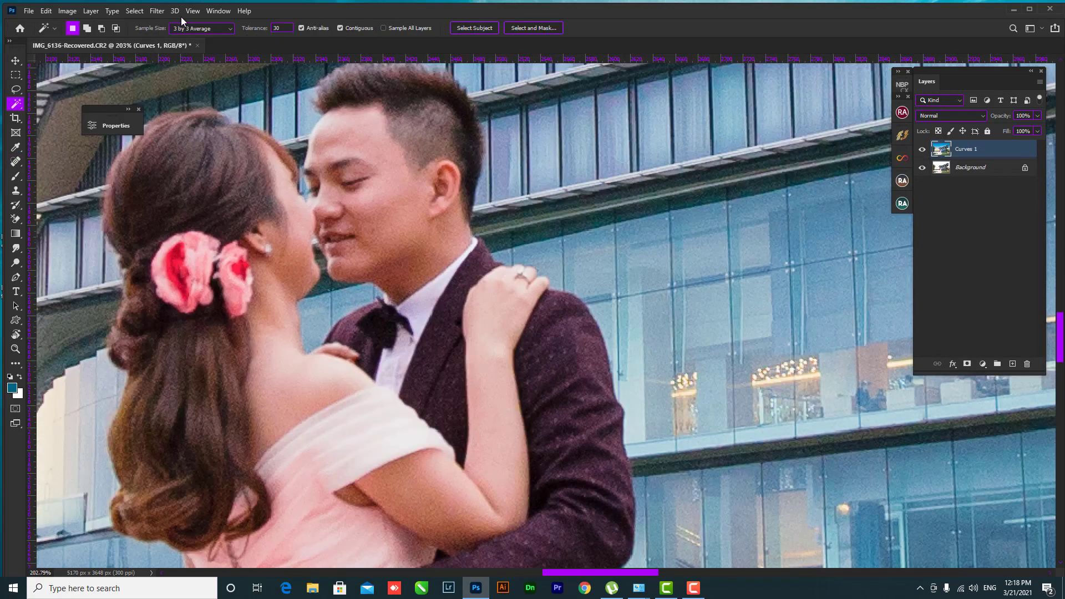
click(157, 11)
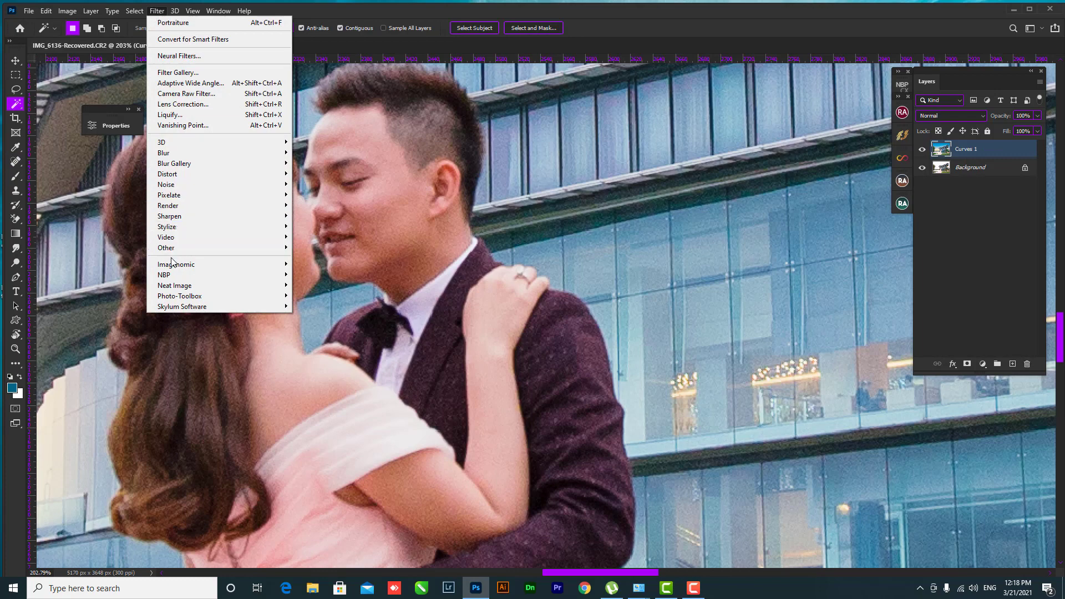
mouse_move(177, 265)
click(300, 266)
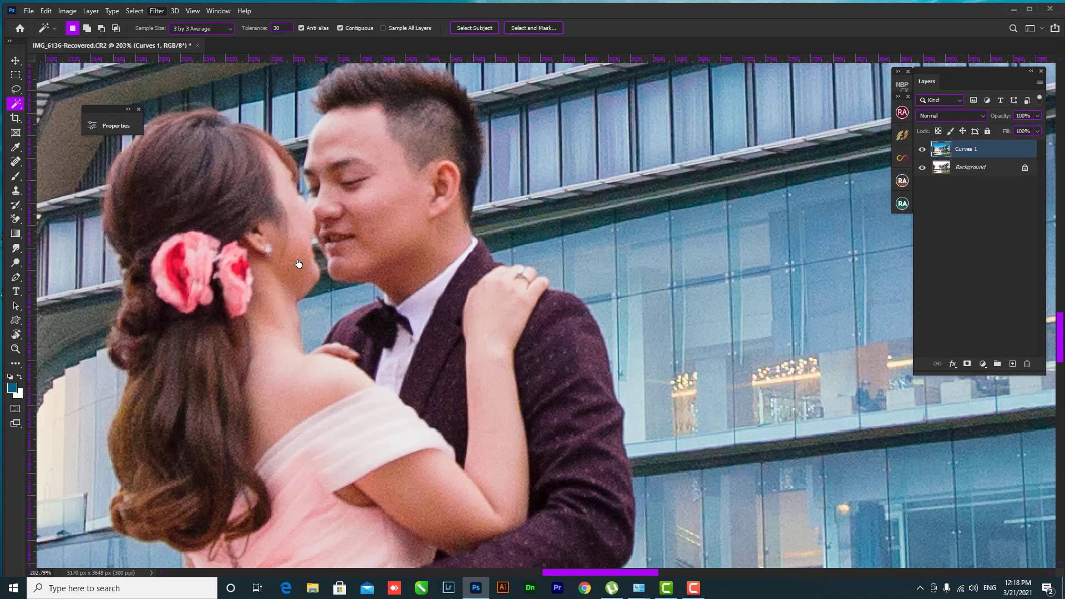
Apply the Smoothing: High preset and sample the man's facial skin tone for the mask.
scroll(723, 363, up, 1)
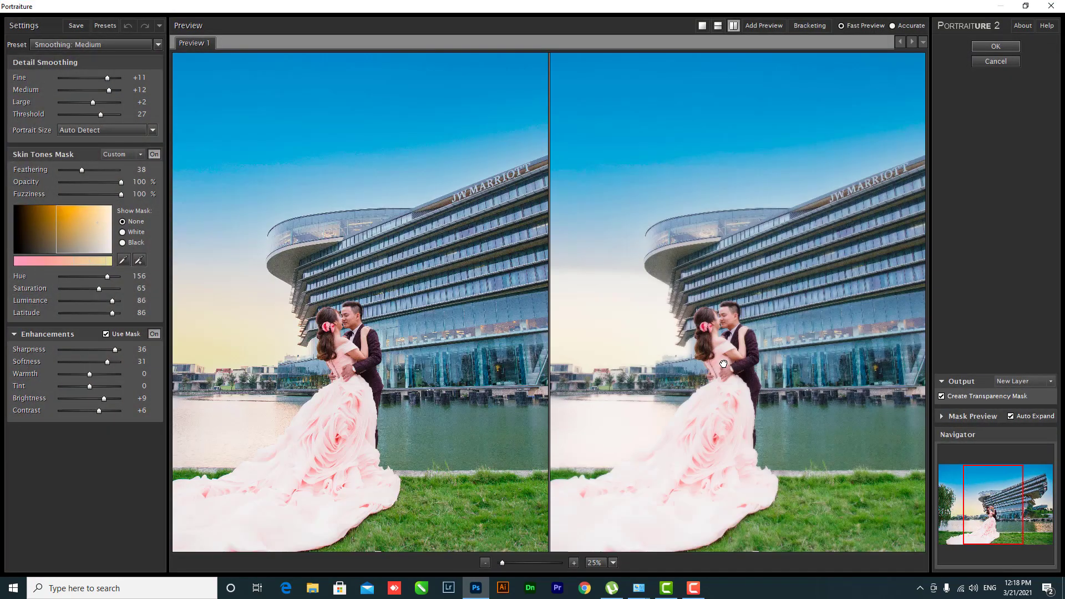
scroll(724, 364, up, 1)
scroll(725, 364, up, 1)
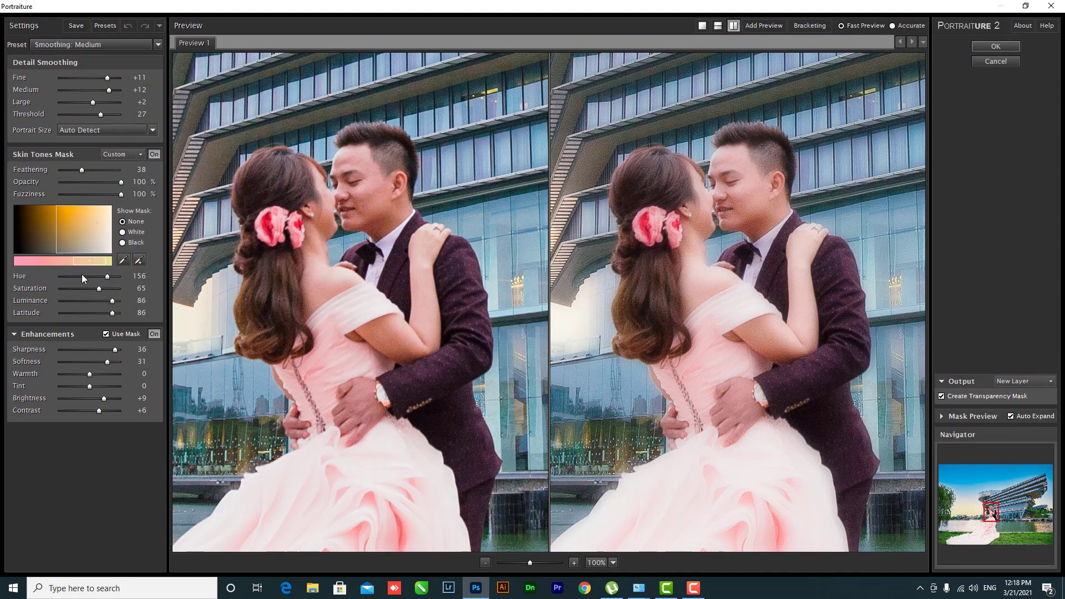
click(88, 47)
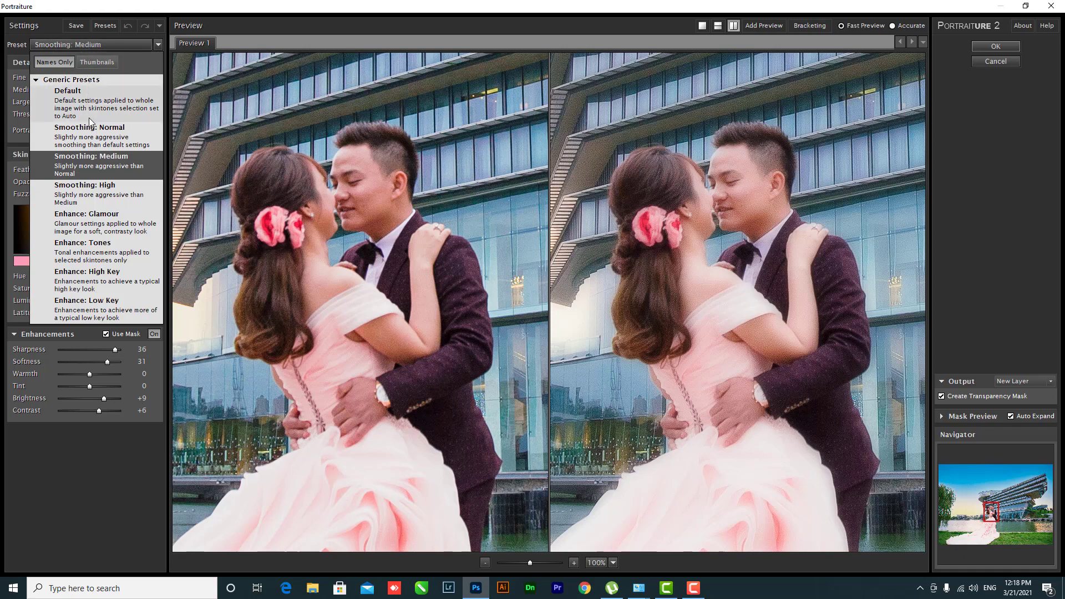
click(92, 189)
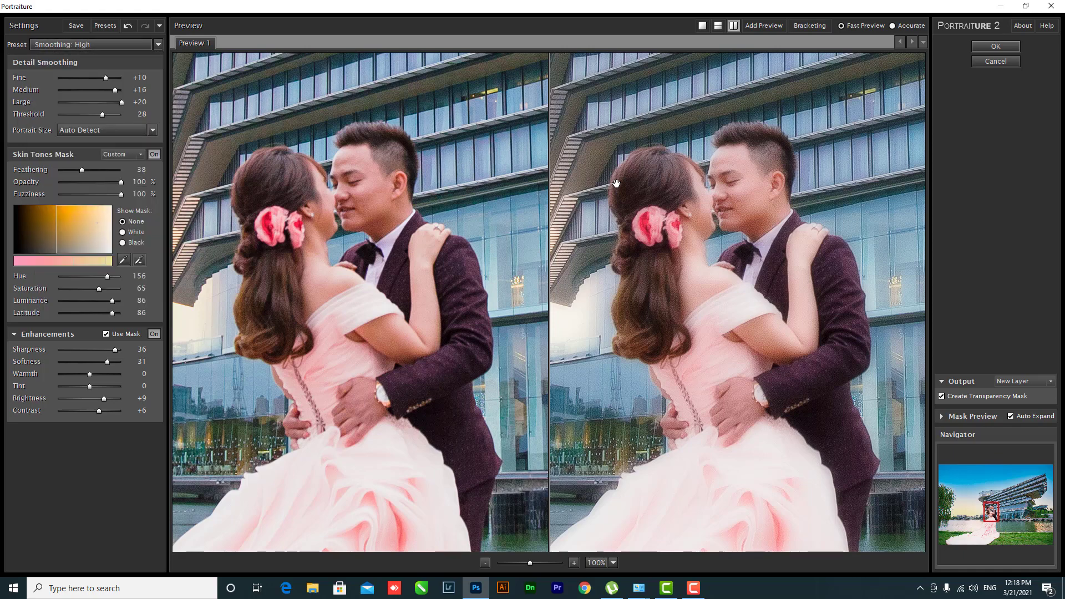
double_click(113, 102)
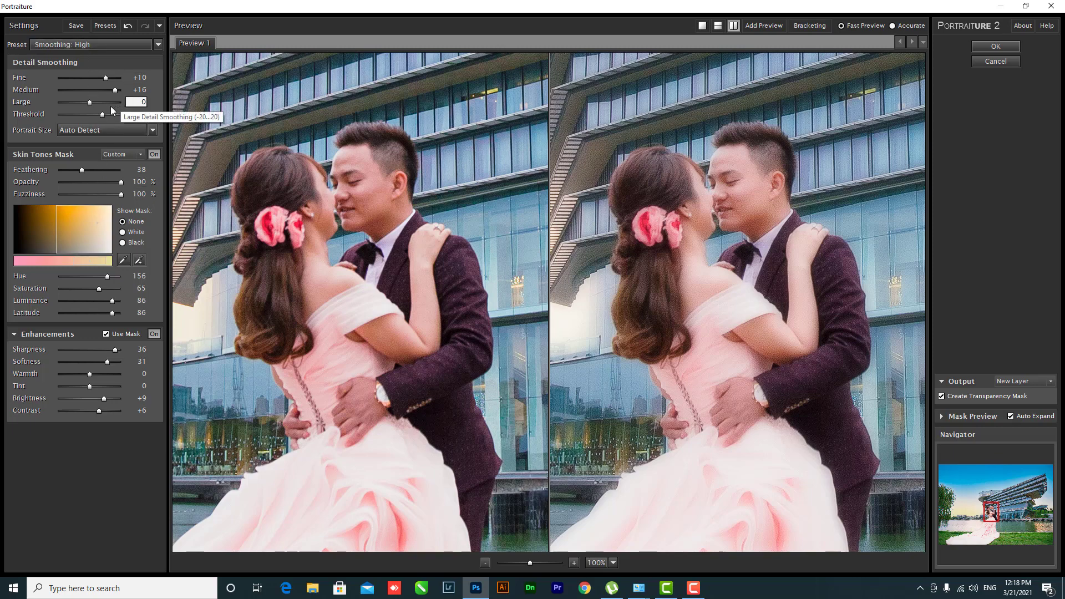
click(139, 260)
click(750, 200)
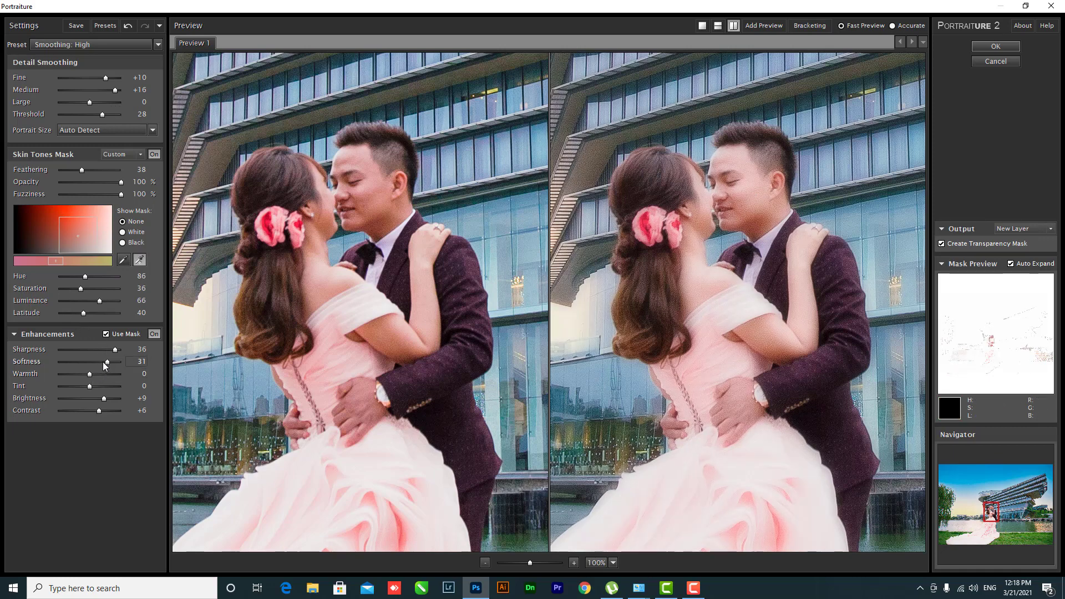
Reduce brightness enhancement, reset sharpness to 0 and lower softness to 12.
scroll(106, 350, down, 12)
scroll(106, 364, down, 12)
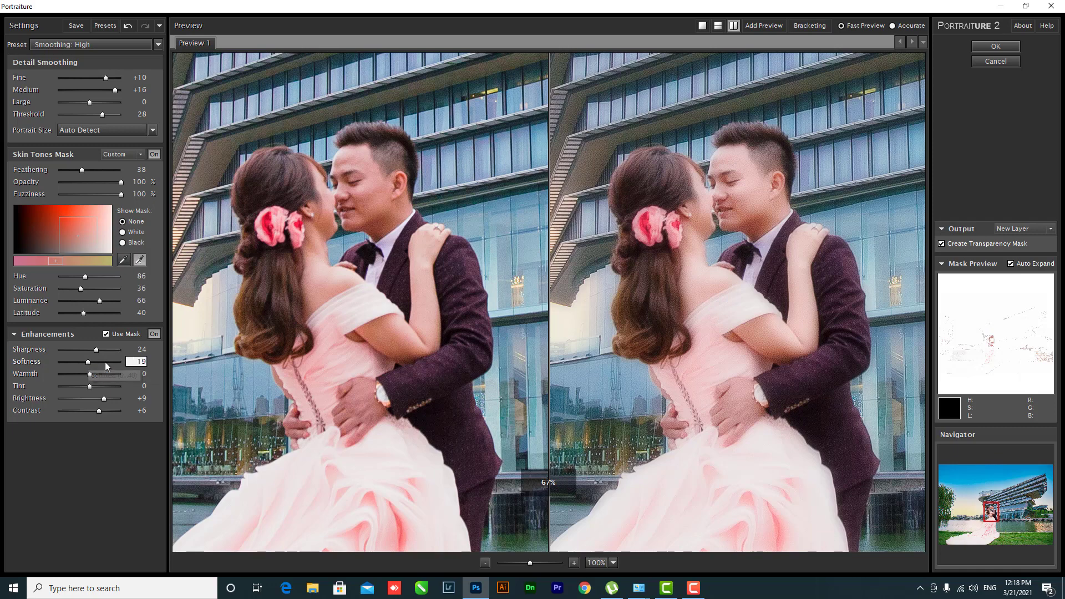
mouse_move(103, 398)
mouse_down()
mouse_move(84, 398)
mouse_move(94, 411)
mouse_up()
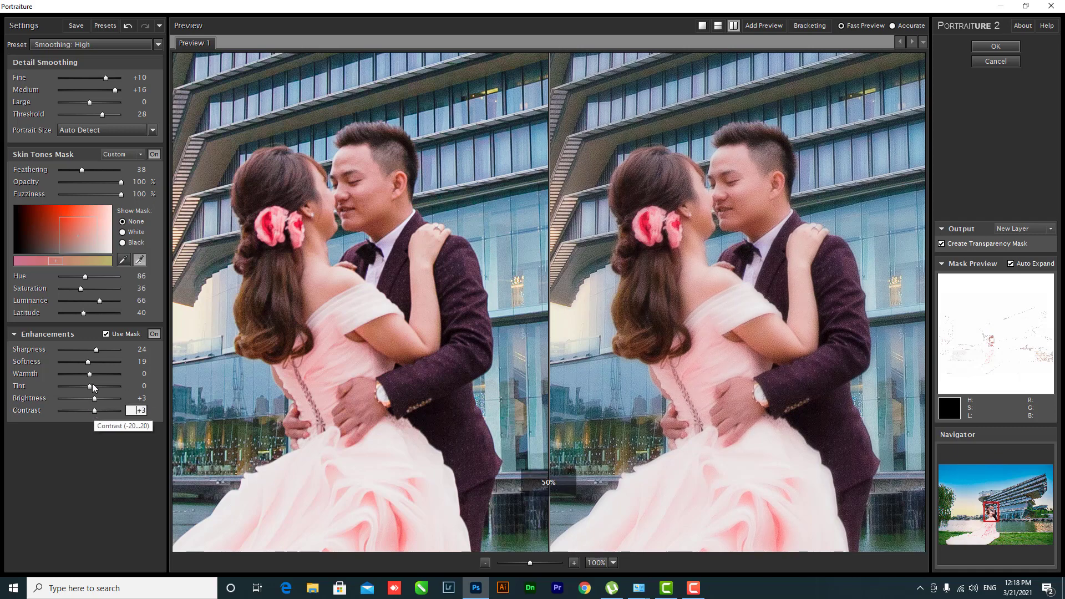
double_click(96, 349)
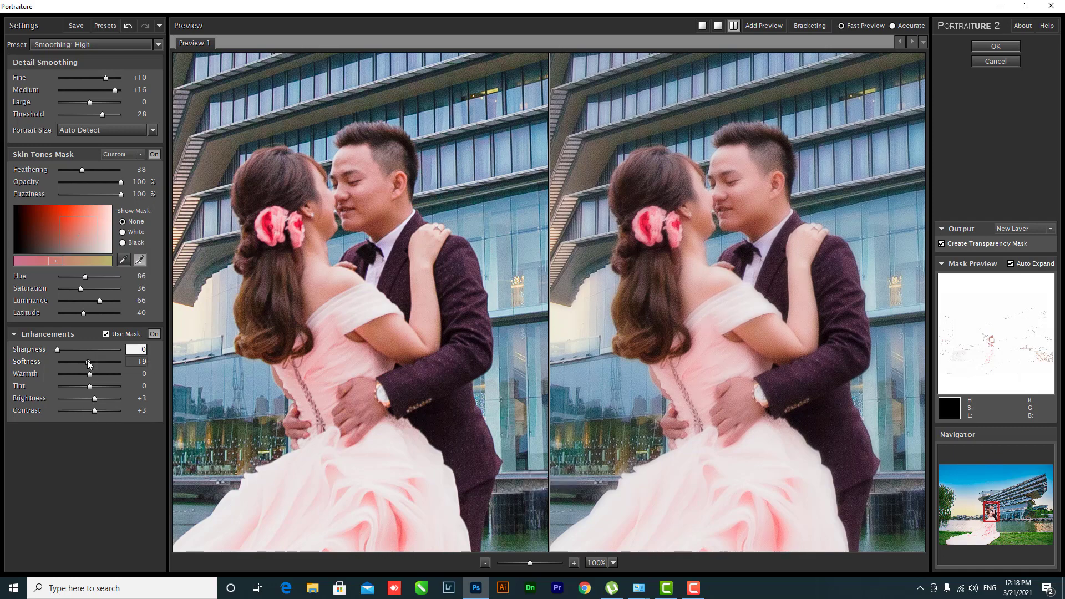
mouse_move(87, 363)
mouse_down()
mouse_move(77, 363)
mouse_move(83, 351)
mouse_move(84, 363)
mouse_move(70, 363)
mouse_move(84, 350)
mouse_up()
text(17)
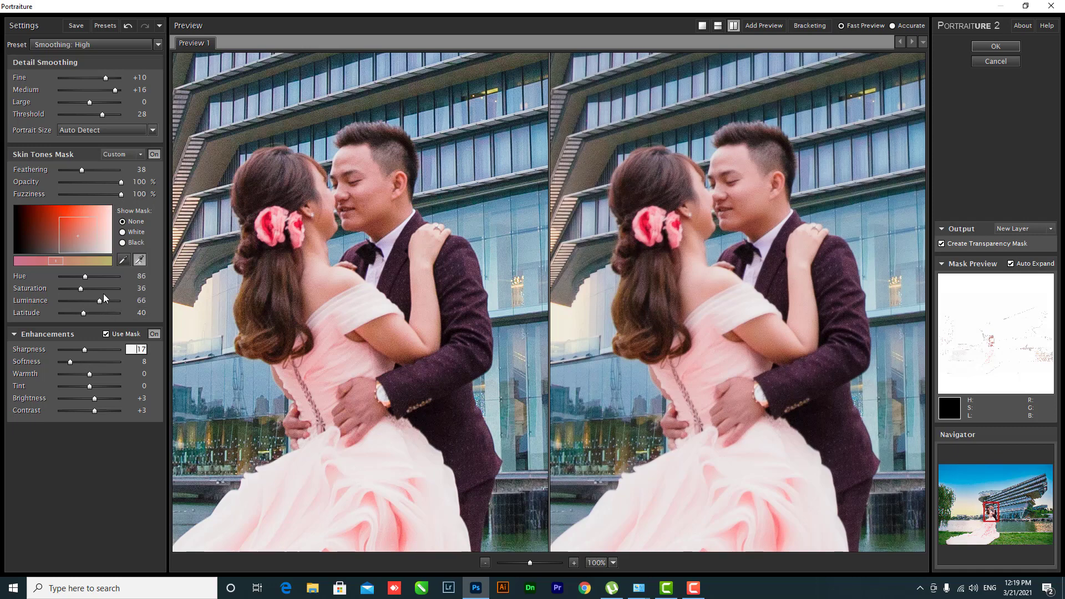
Widen the skin mask latitude to 60, set Large smoothing to +12, and apply Portraiture.
click(83, 313)
mouse_move(83, 312)
mouse_down()
mouse_move(118, 302)
mouse_move(94, 301)
mouse_move(80, 275)
mouse_up()
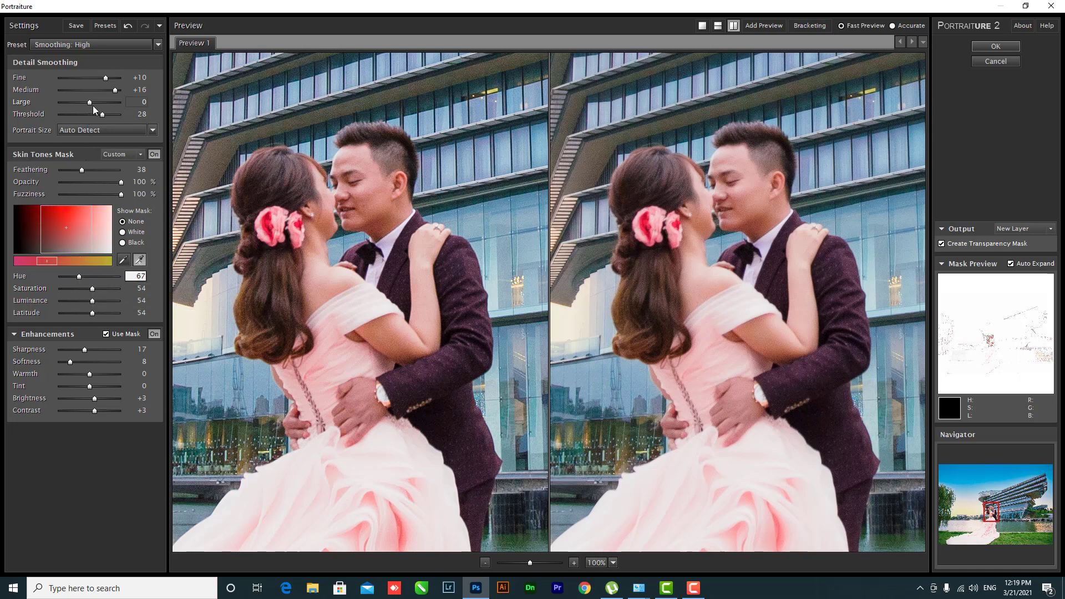
drag(90, 102, 110, 103)
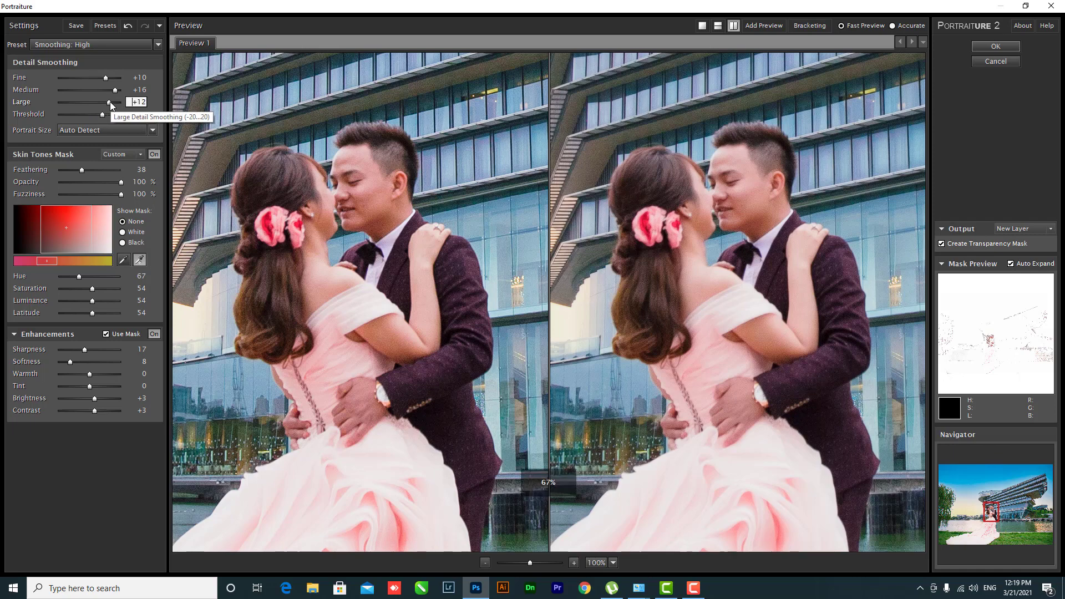
mouse_move(92, 313)
mouse_down()
mouse_move(78, 313)
mouse_move(96, 314)
mouse_up()
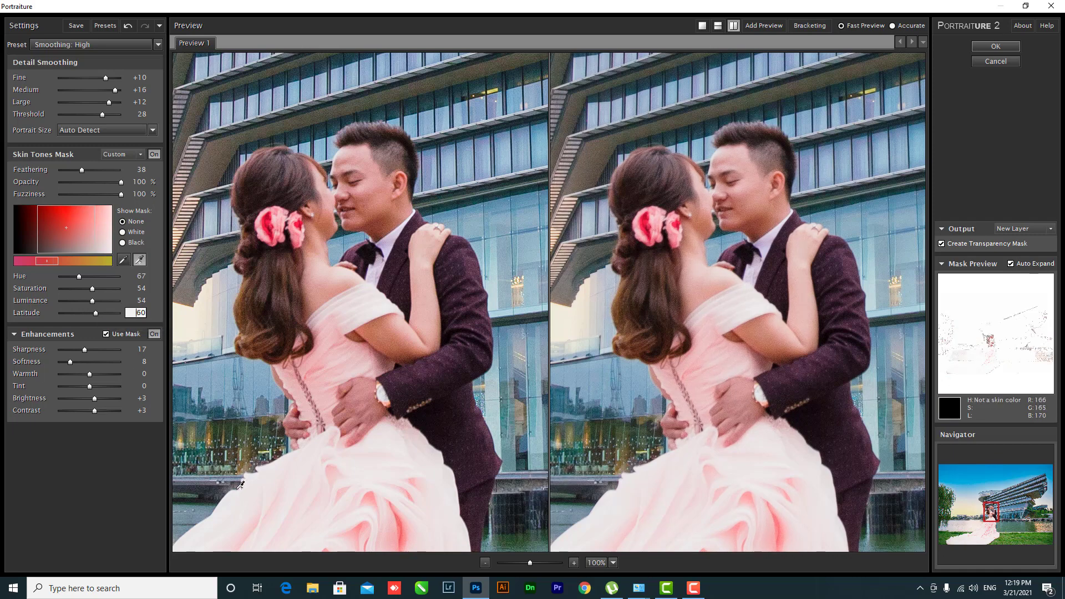
click(996, 46)
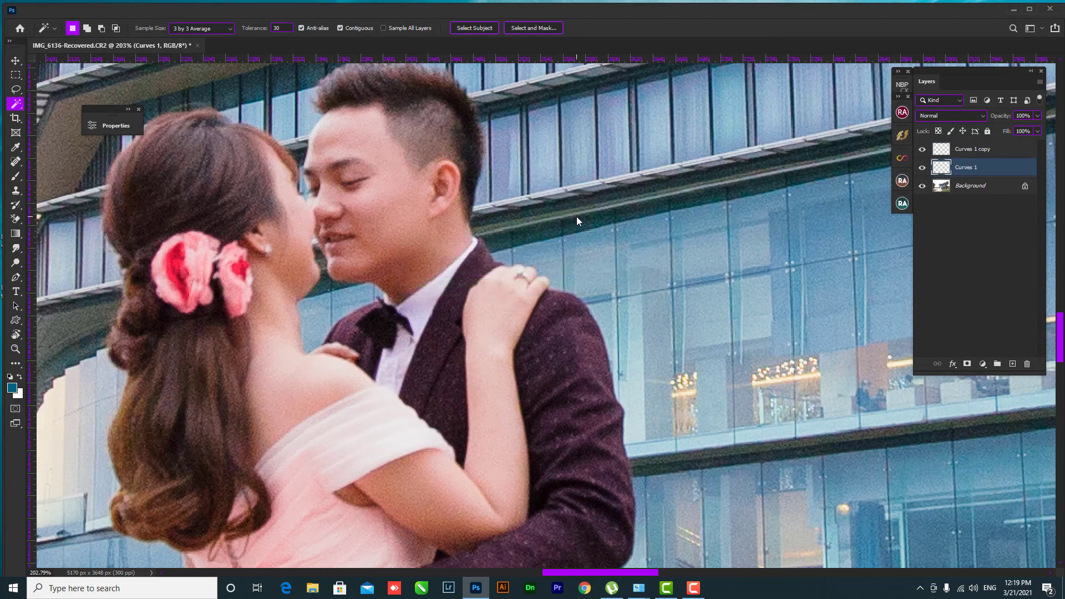
key(ctrl+1)
scroll(537, 236, down, 5)
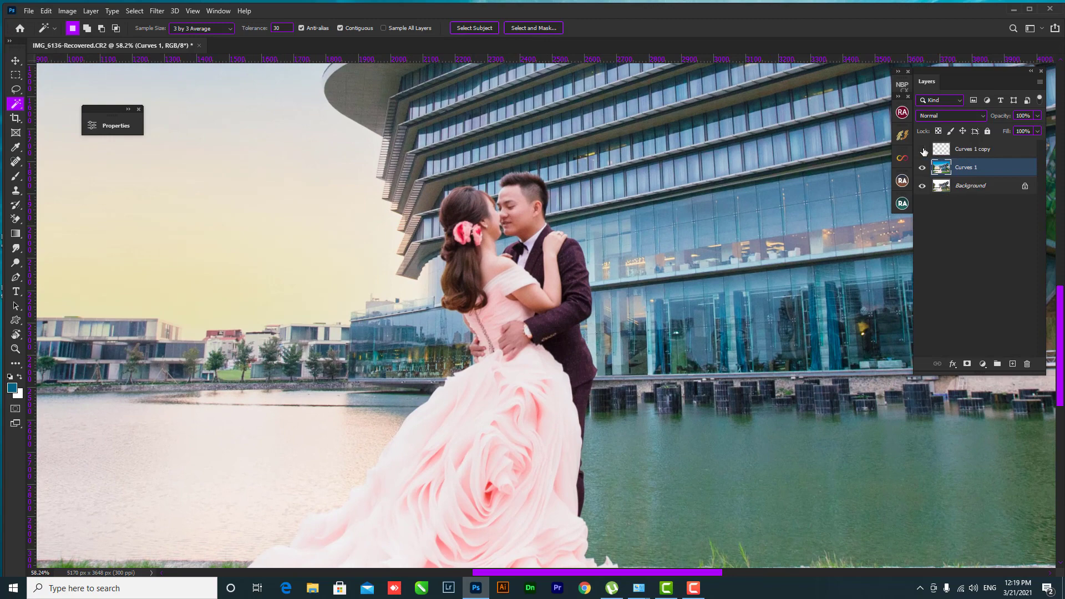
Show Curves 1 copy, merge it with Curves 1, and open the Beauty Retouch v3 panel.
click(922, 150)
shift+click(964, 169)
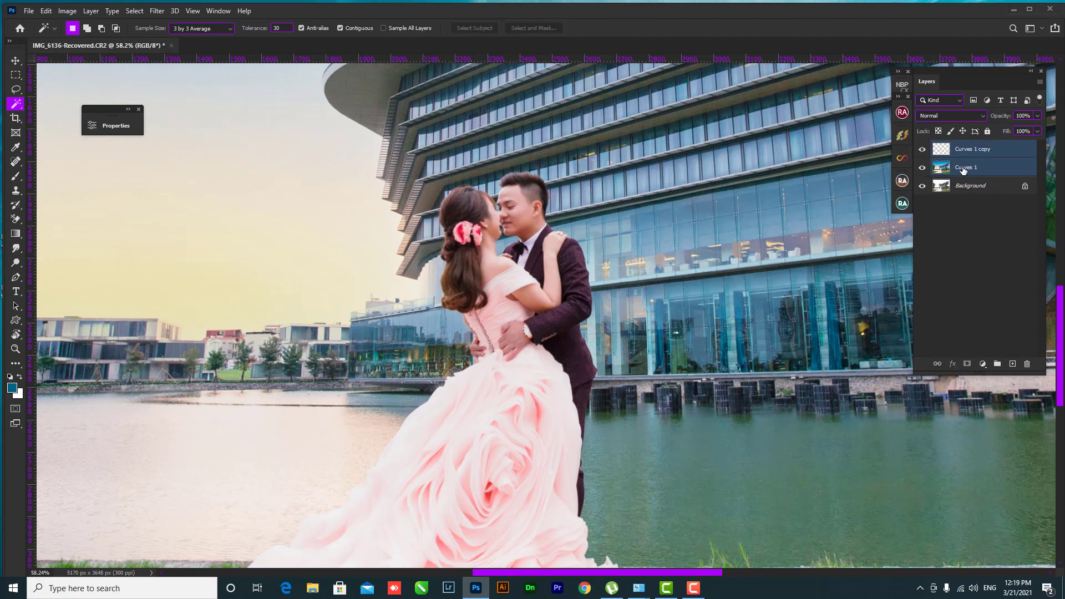
key(ctrl+e)
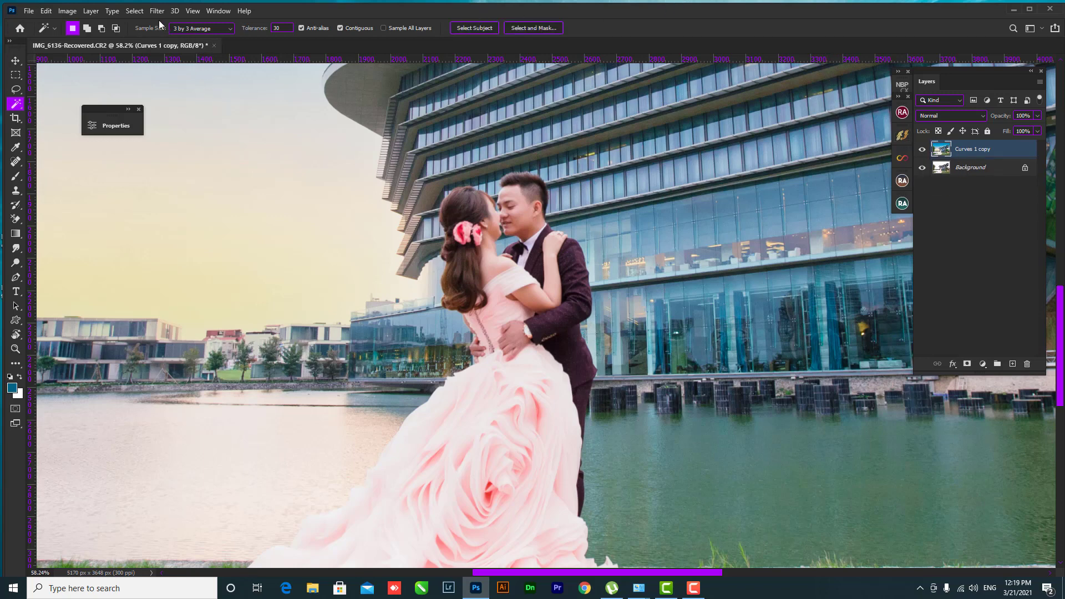
click(903, 204)
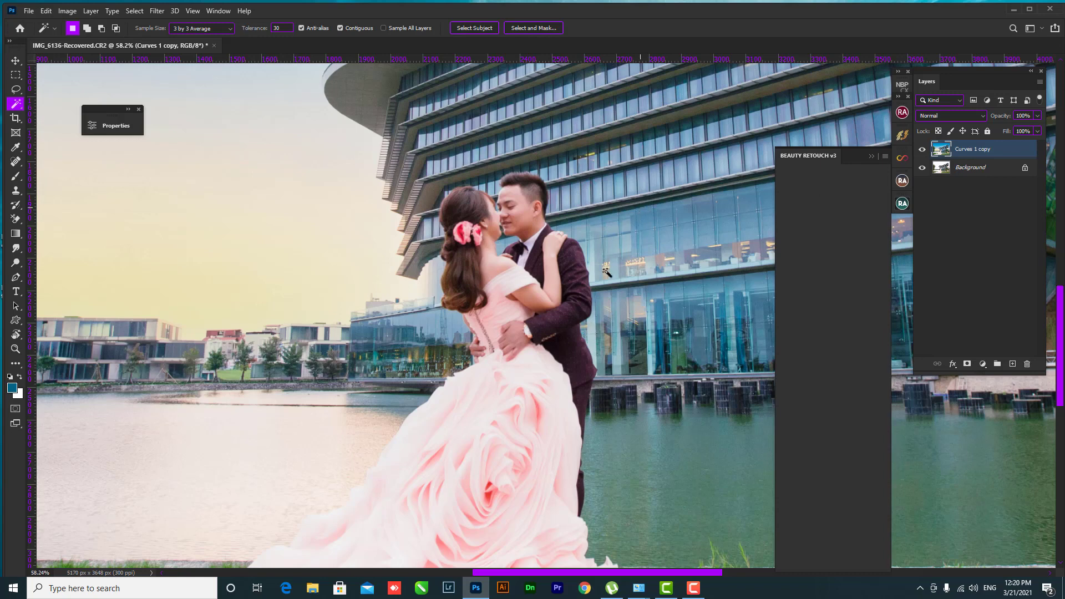
Collapse the Beauty Retouch v3.3 panel and close the MUA Retouch v1.0 panel.
scroll(611, 286, down, 2)
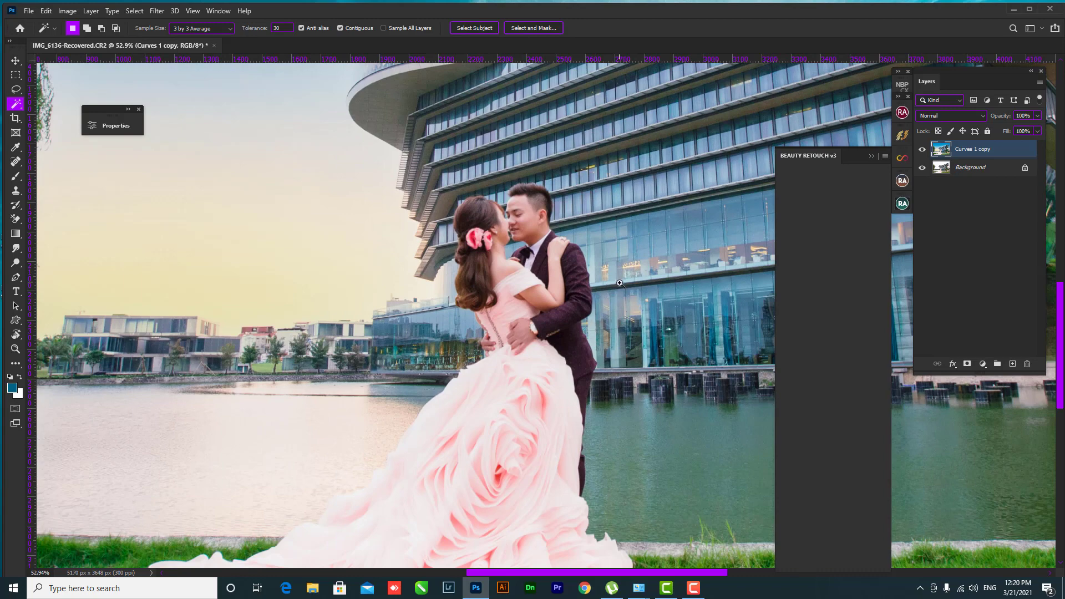
scroll(605, 291, down, 5)
scroll(568, 307, up, 1)
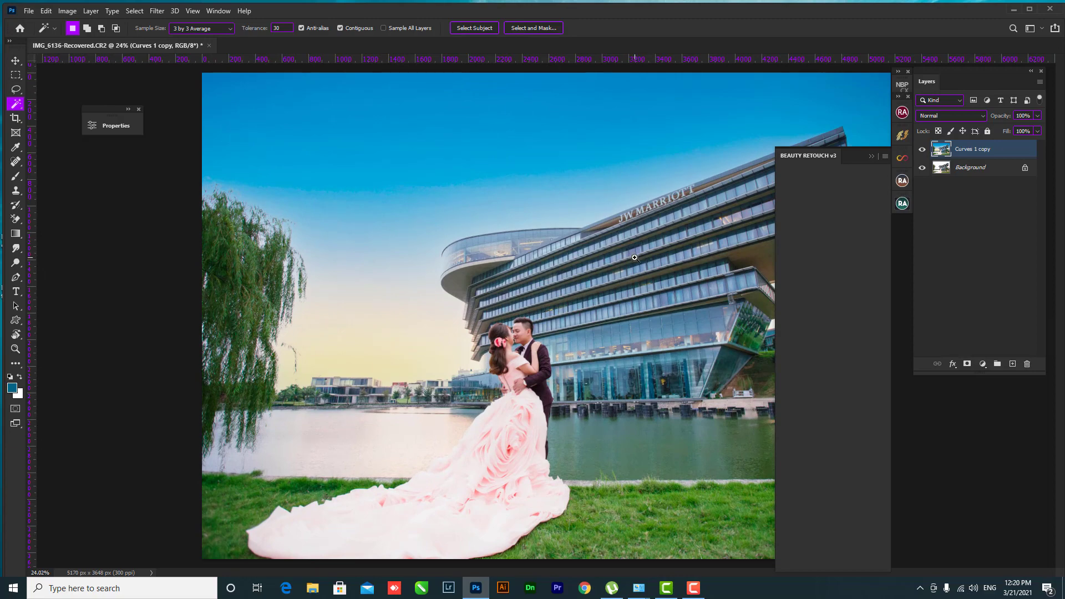
scroll(634, 258, up, 1)
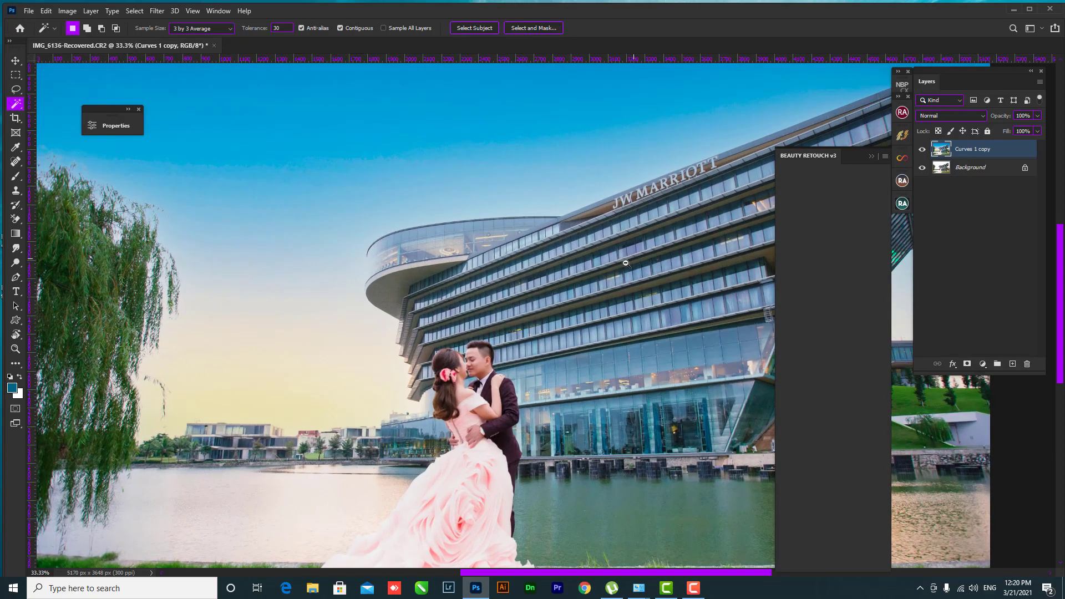
scroll(582, 273, down, 3)
scroll(582, 274, up, 1)
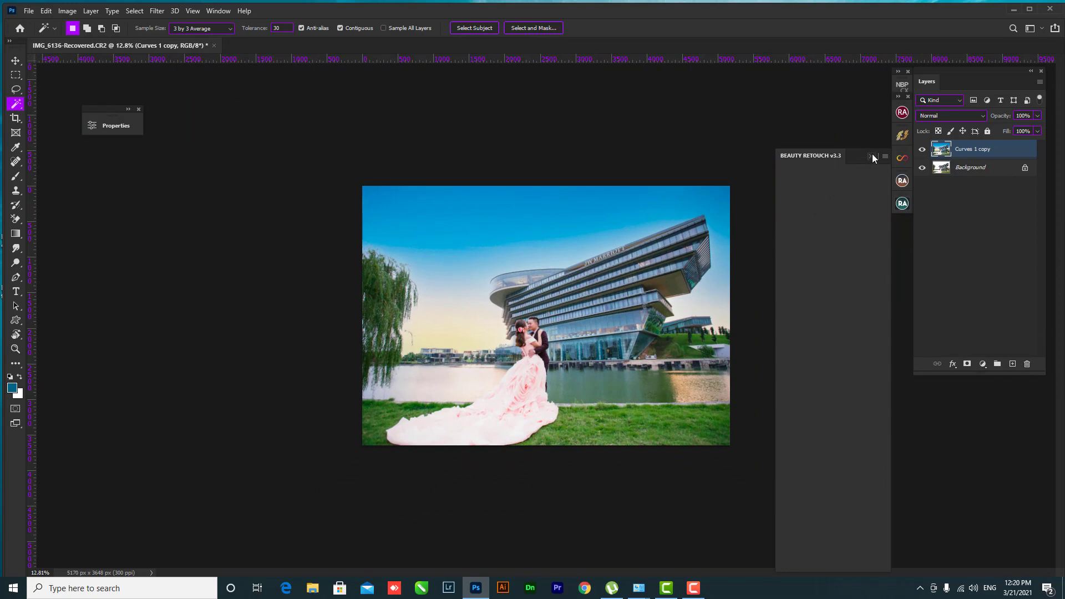
click(902, 204)
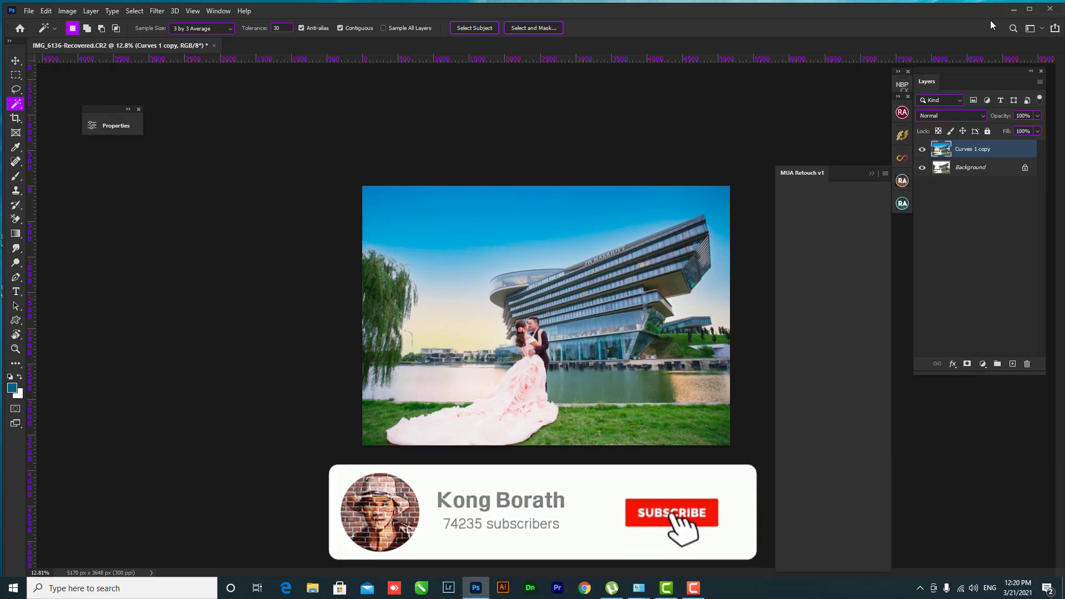
click(872, 173)
Zoom in on the couple and back out, then list the new adjustment layer types.
scroll(562, 320, up, 3)
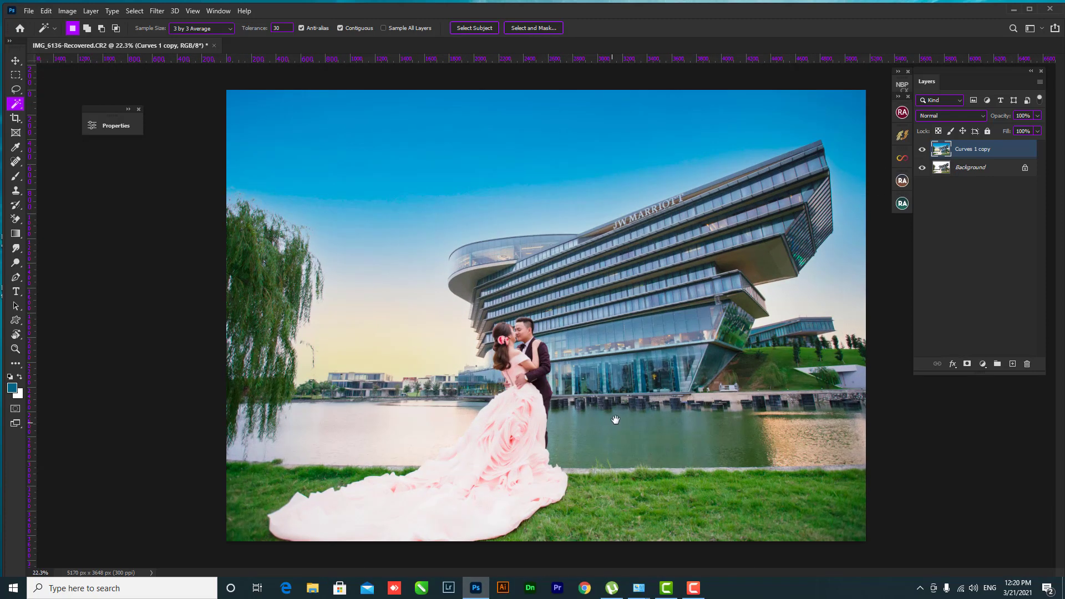
scroll(616, 420, down, 2)
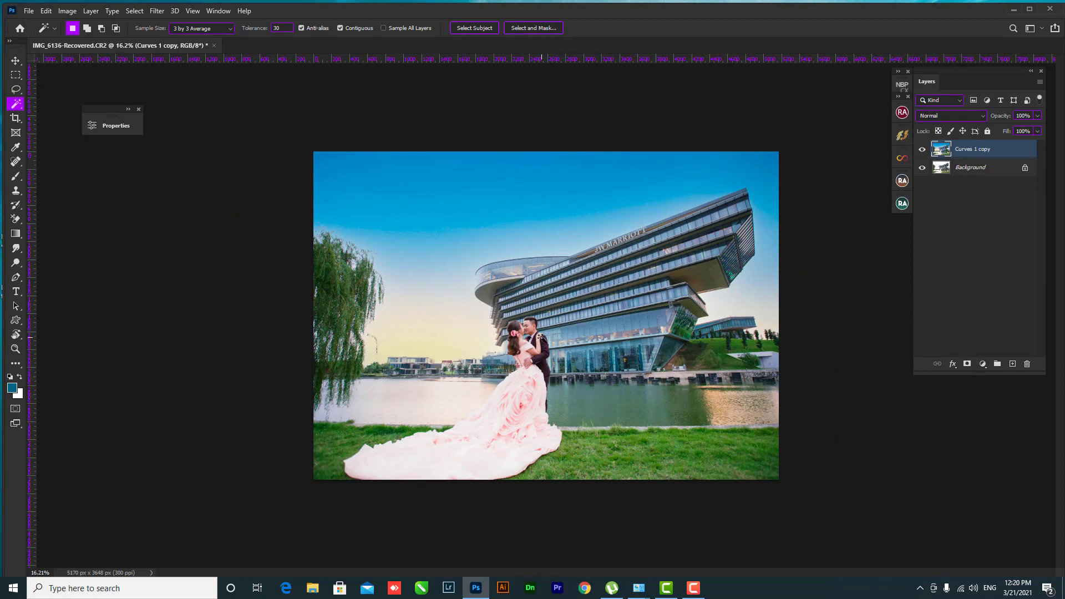
scroll(569, 314, up, 8)
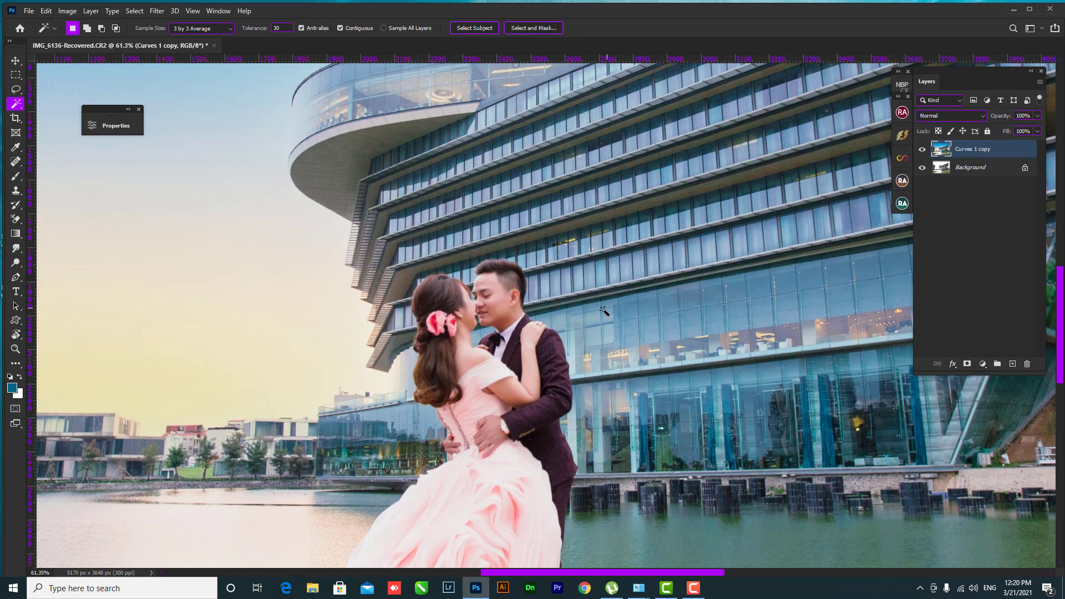
scroll(646, 354, down, 4)
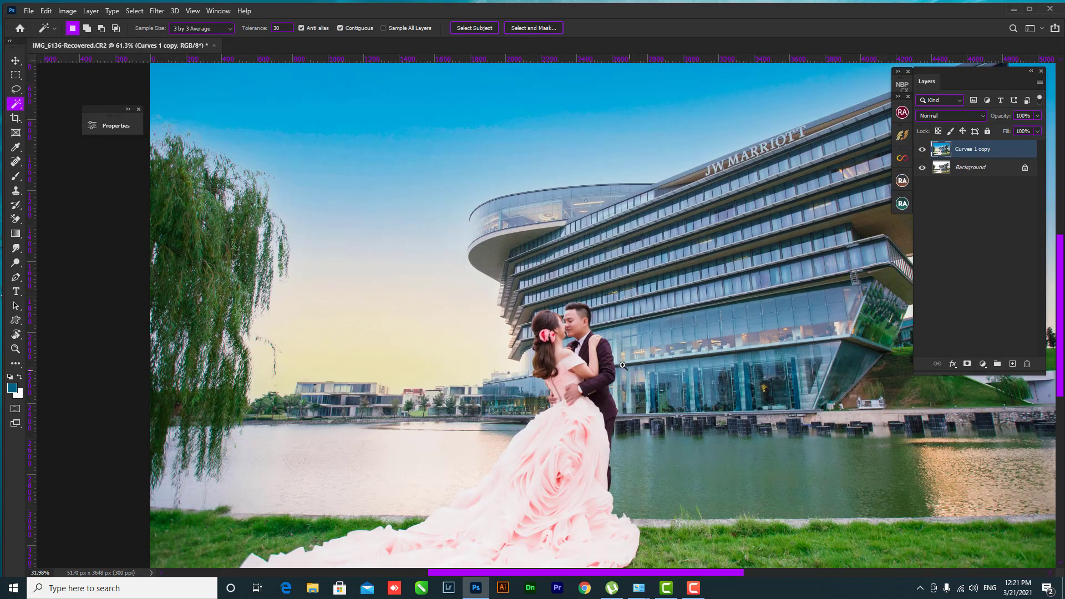
scroll(649, 332, down, 2)
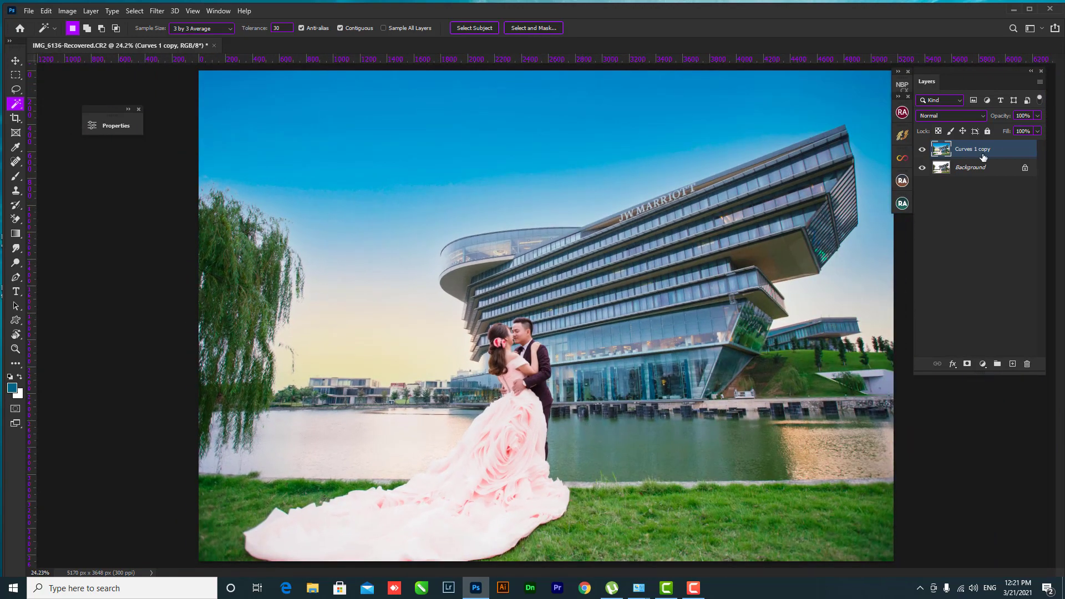
click(983, 366)
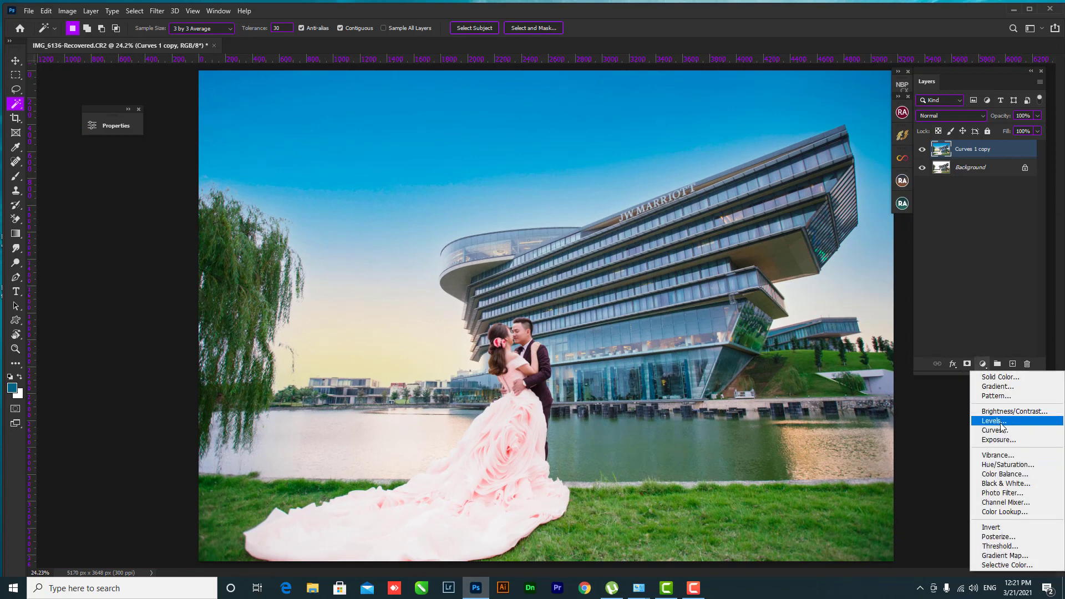
Add a Color Balance adjustment layer and shift its midtones toward red, blue and green.
click(1004, 474)
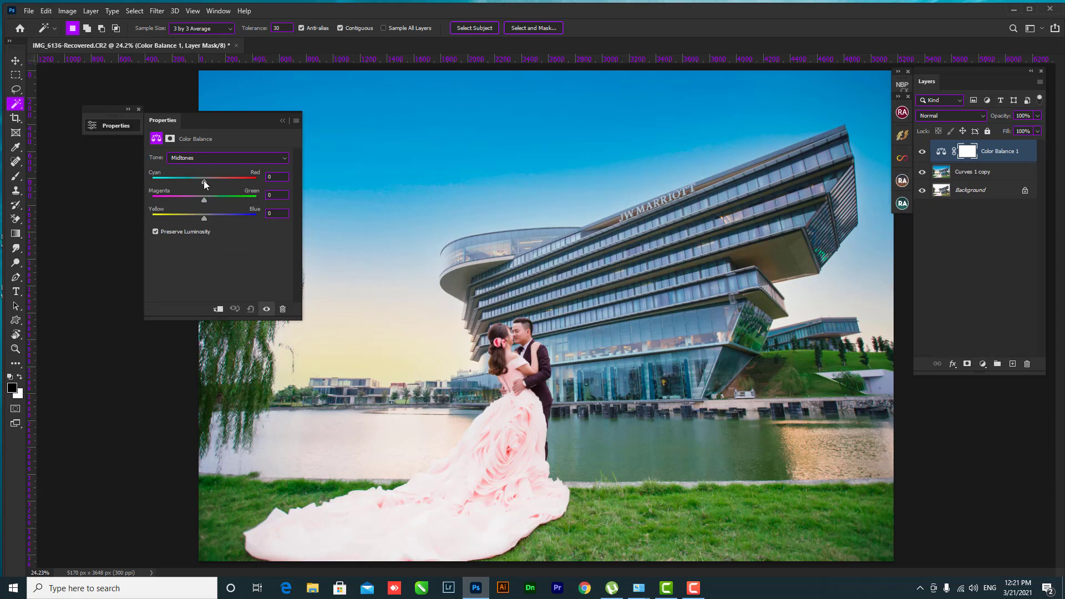
drag(205, 180, 218, 177)
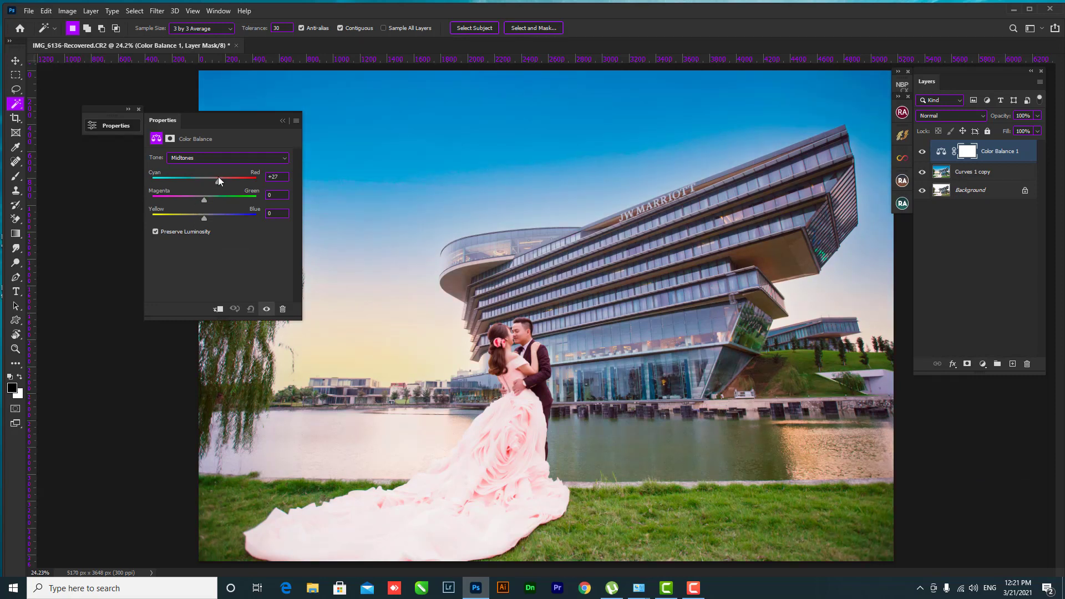
drag(213, 178, 214, 179)
drag(204, 214, 211, 215)
drag(204, 201, 213, 201)
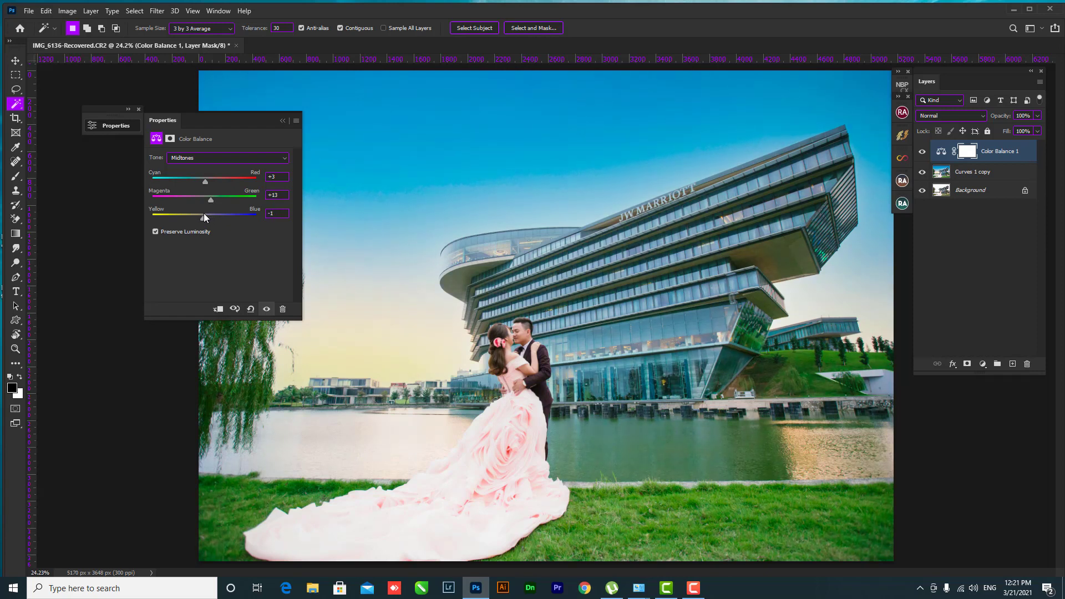
Tint the Color Balance highlights toward magenta and blue.
click(216, 159)
click(191, 185)
drag(206, 194, 192, 197)
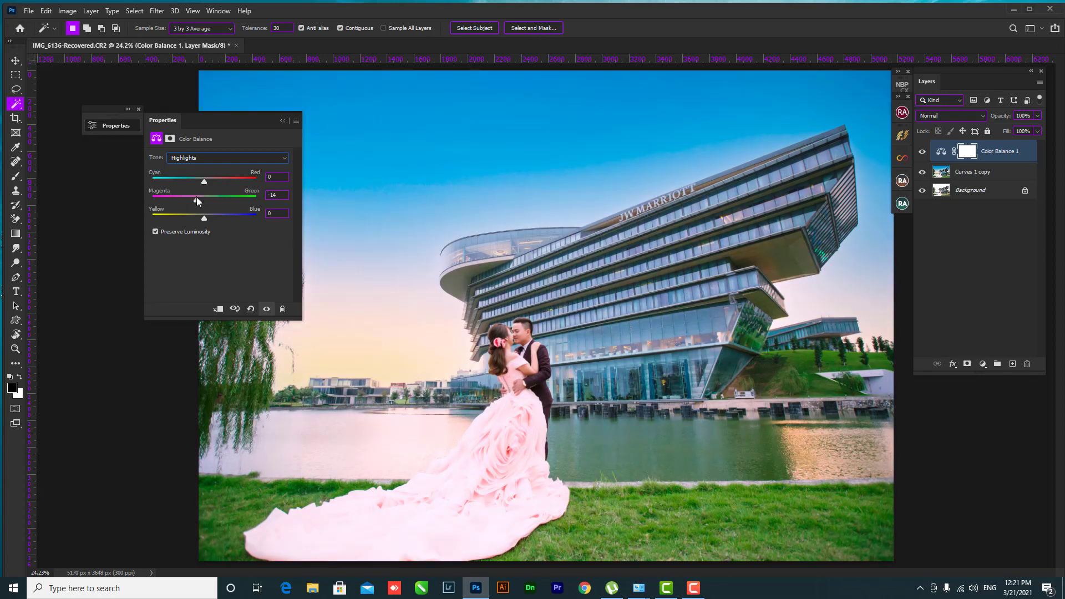
drag(204, 220, 211, 220)
click(229, 158)
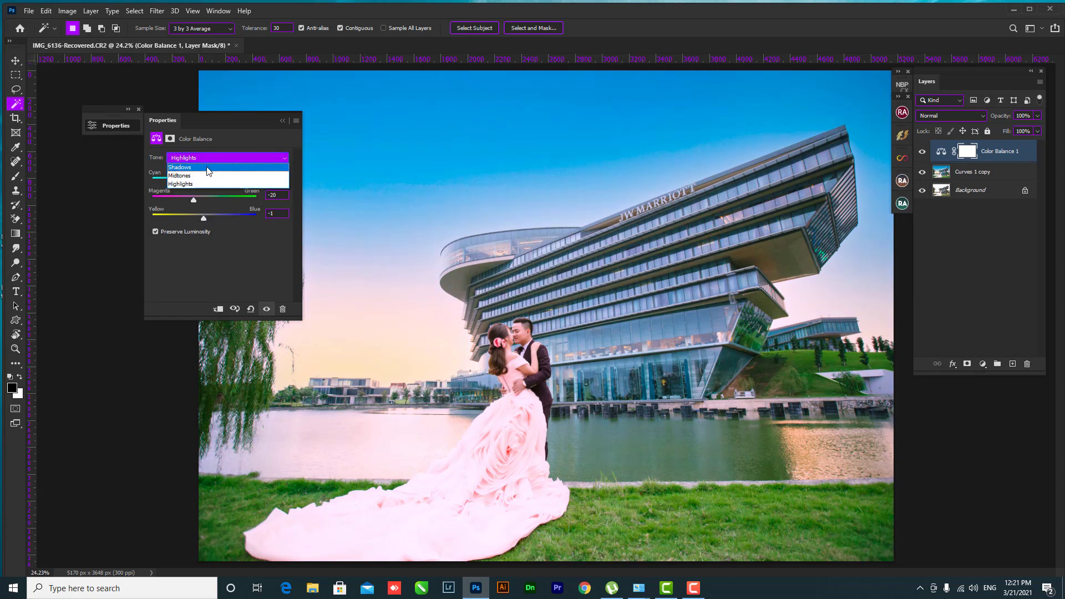
click(988, 155)
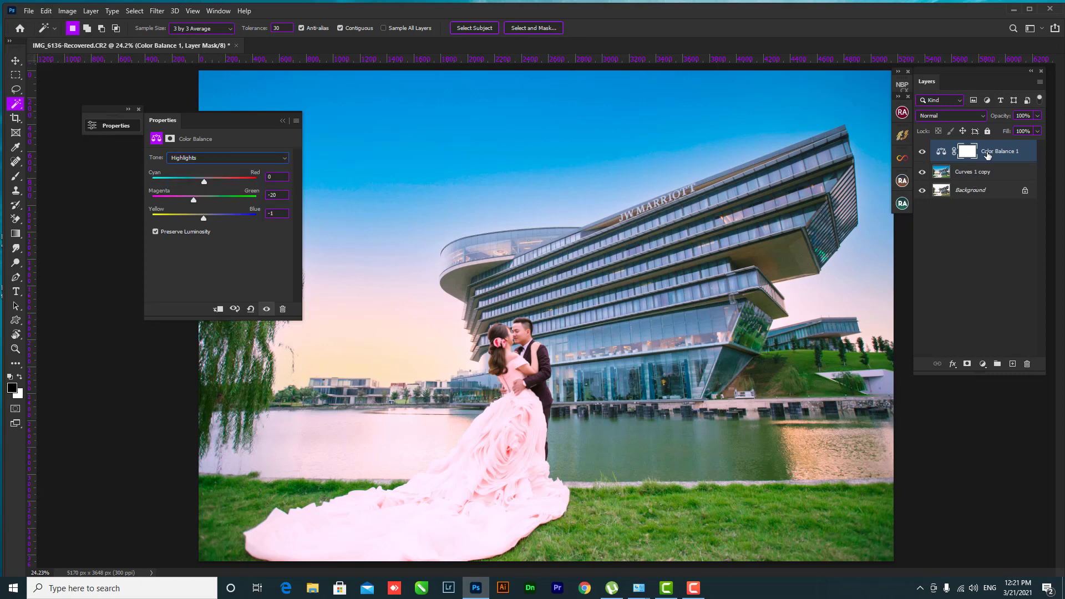
Compare the grading on and off, set the layer to 65% opacity, and also select Curves 1 copy.
click(920, 157)
scroll(689, 325, down, 4)
scroll(677, 327, up, 2)
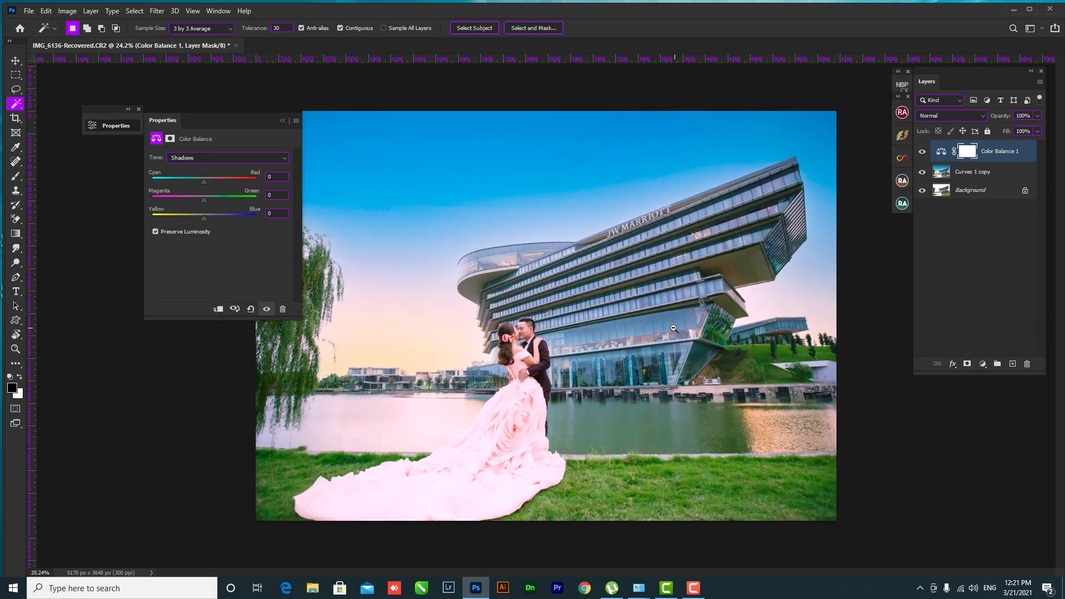
scroll(674, 328, down, 2)
click(1037, 115)
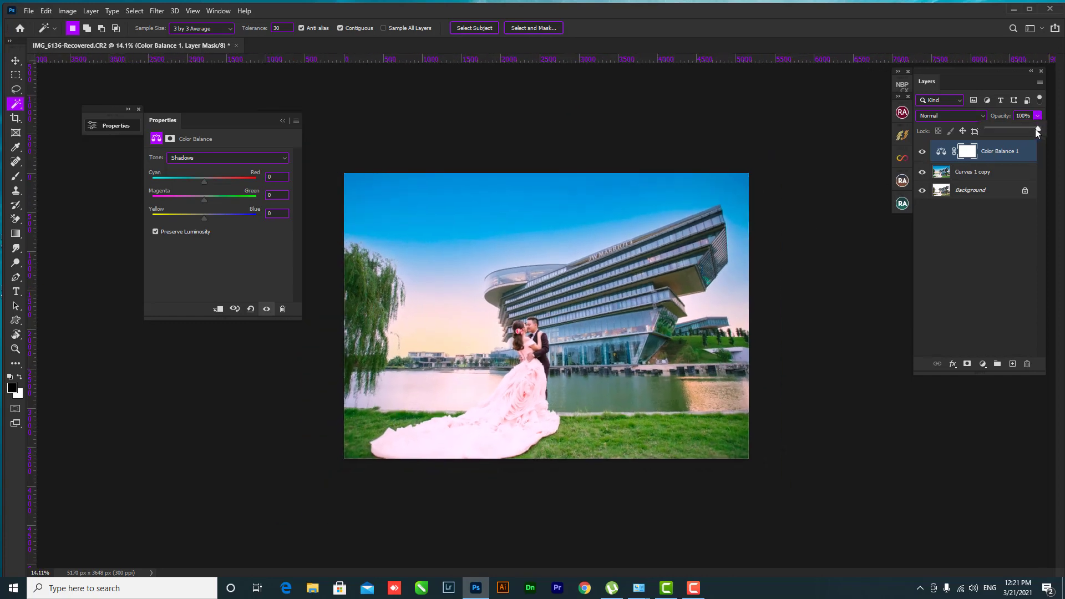
drag(1035, 129, 1021, 129)
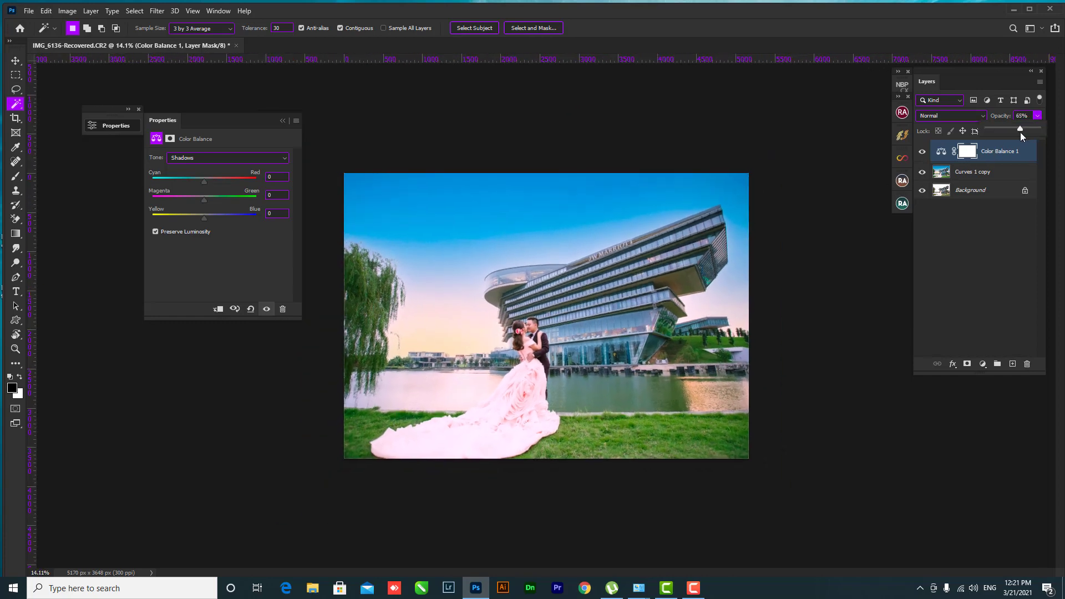
shift+click(975, 178)
Merge the selected layers into Color Balance 1, zoom in on the dress, and close Properties.
key(ctrl+e)
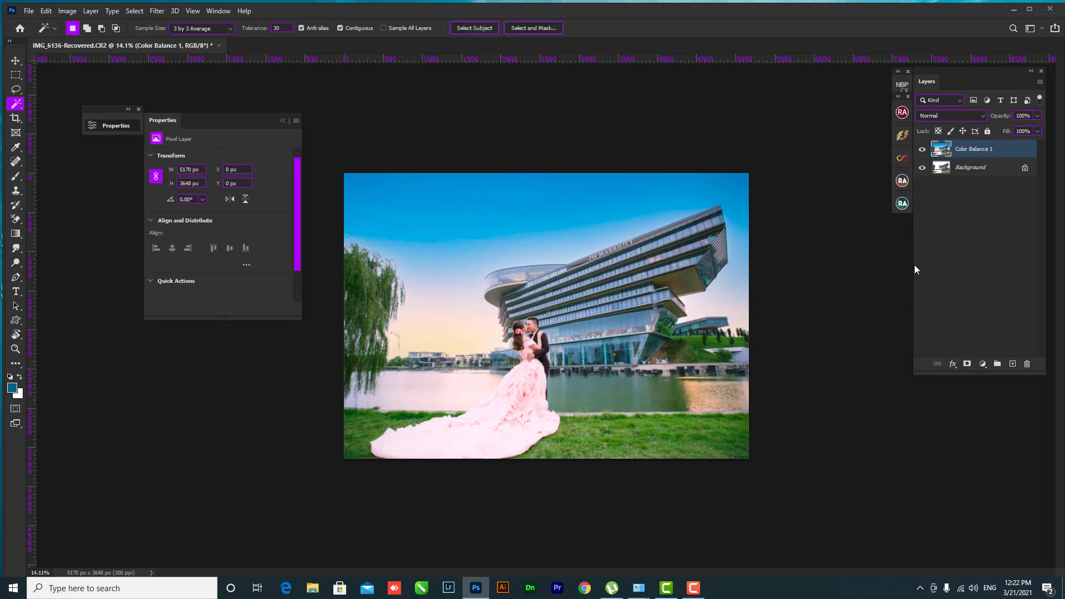
alt+click(922, 168)
mouse_move(482, 413)
mouse_down()
mouse_move(533, 397)
mouse_move(513, 403)
mouse_up()
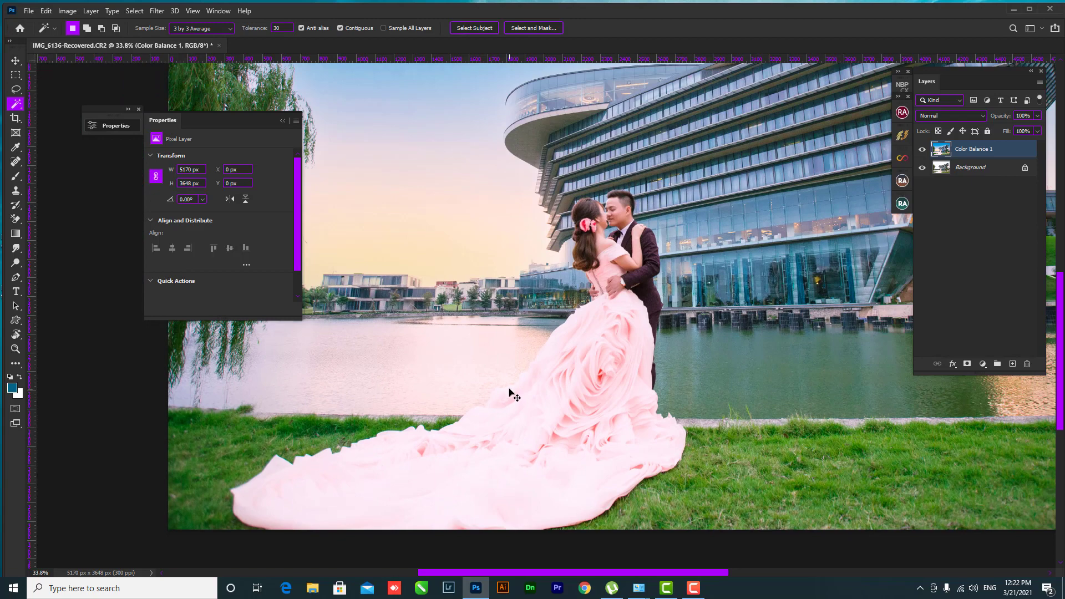
click(282, 121)
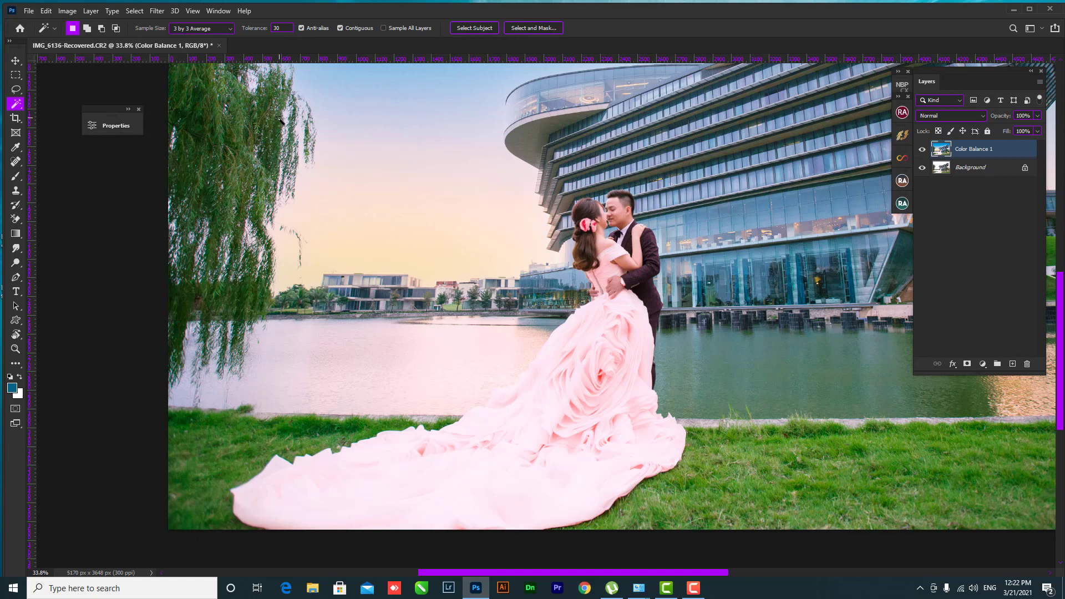
Test a Magic Wand selection on the pink dress and bodice, then deselect.
click(596, 368)
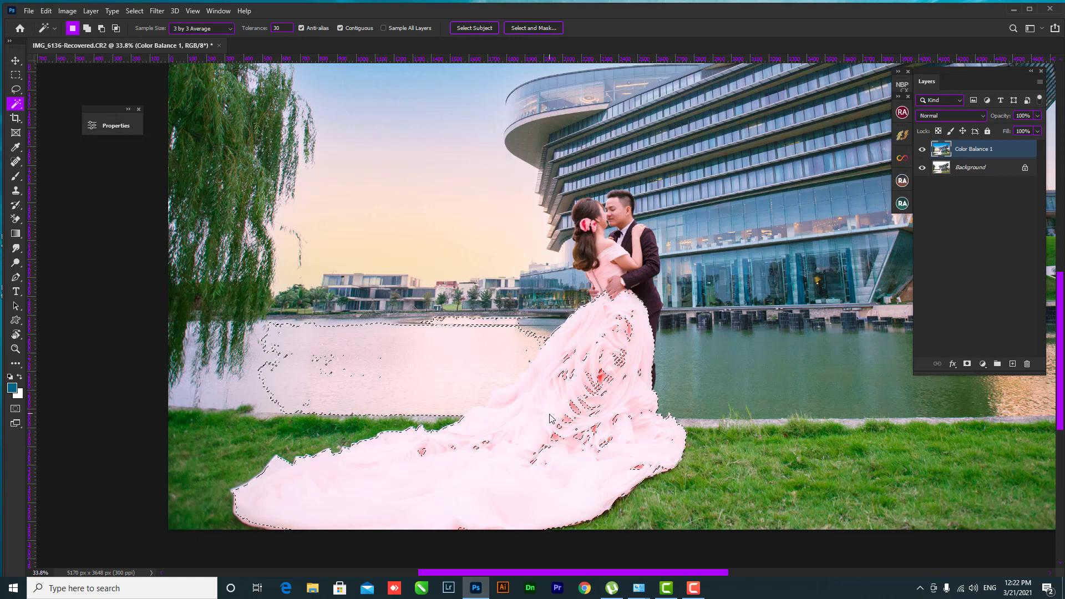
shift+click(571, 405)
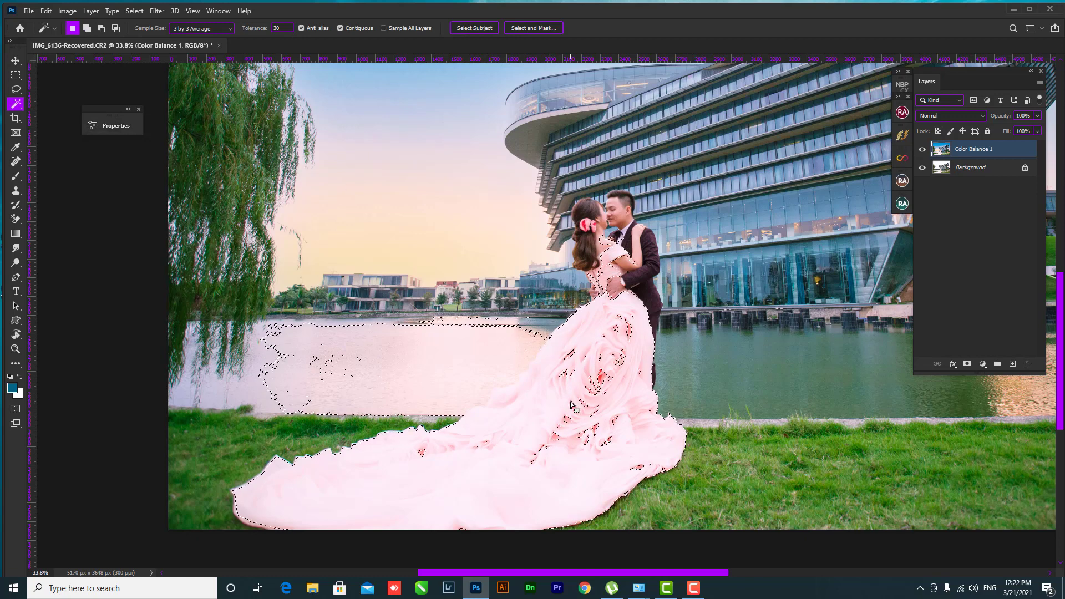
key(ctrl+d)
mouse_move(571, 405)
mouse_down()
mouse_move(559, 365)
mouse_move(526, 355)
mouse_up()
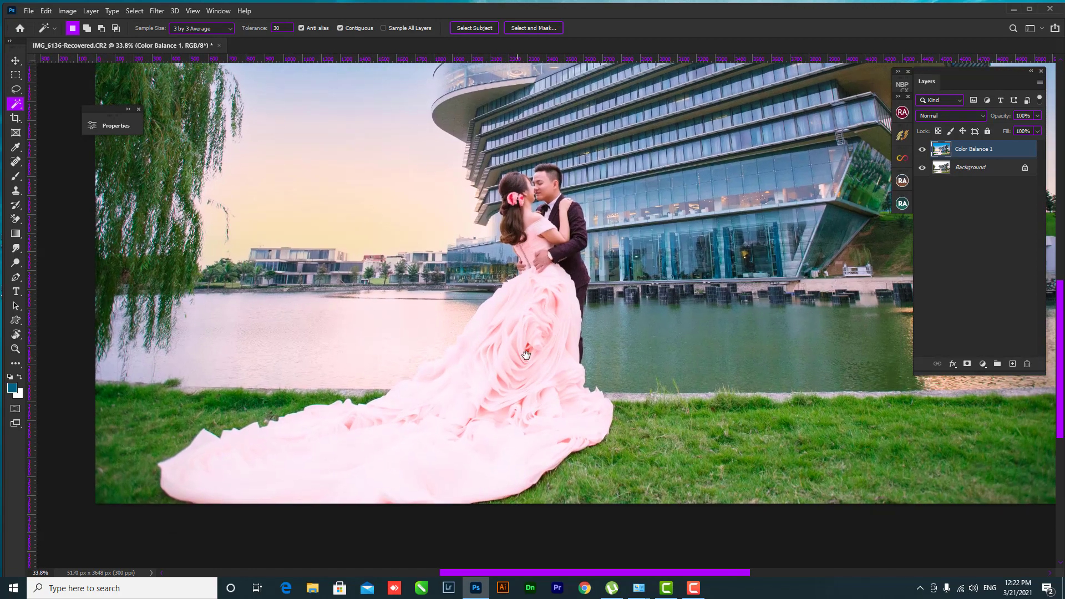
Fit the whole photo on screen and toggle Color Balance 1 to compare before and after.
key(ctrl+0)
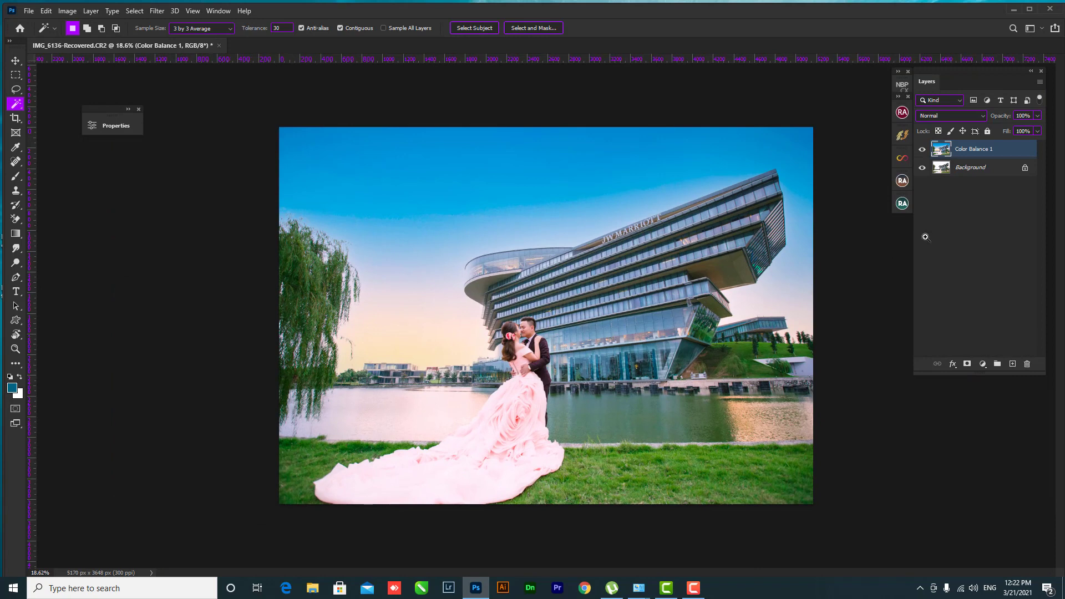
alt+click(924, 168)
alt+click(923, 168)
alt+click(924, 168)
alt+click(923, 169)
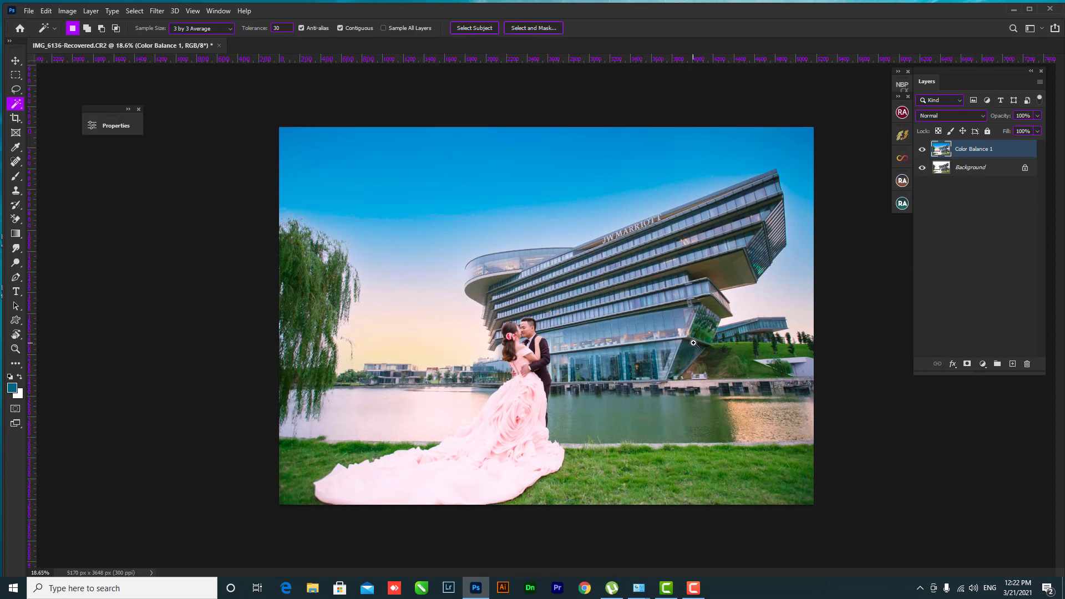
scroll(705, 327, up, 1)
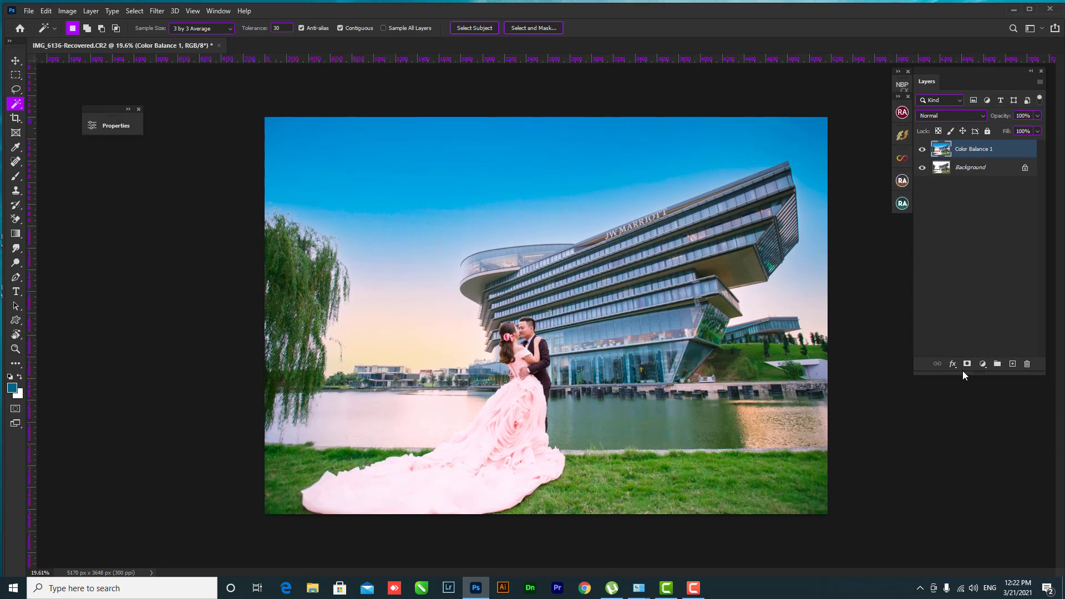
Add a Gradient Fill layer using the Basics black-to-white preset.
click(983, 364)
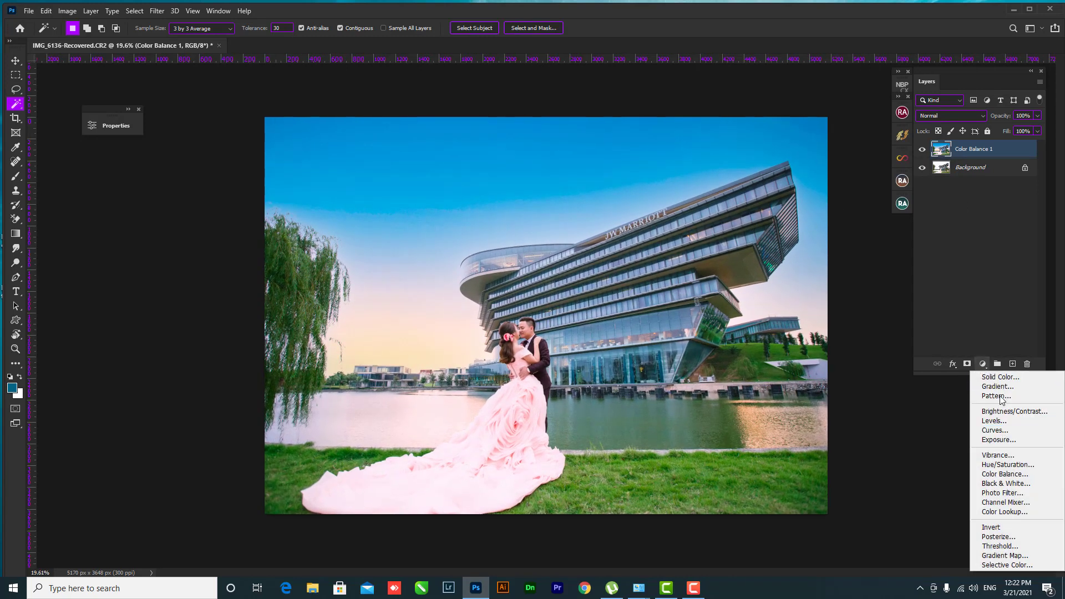
click(1001, 387)
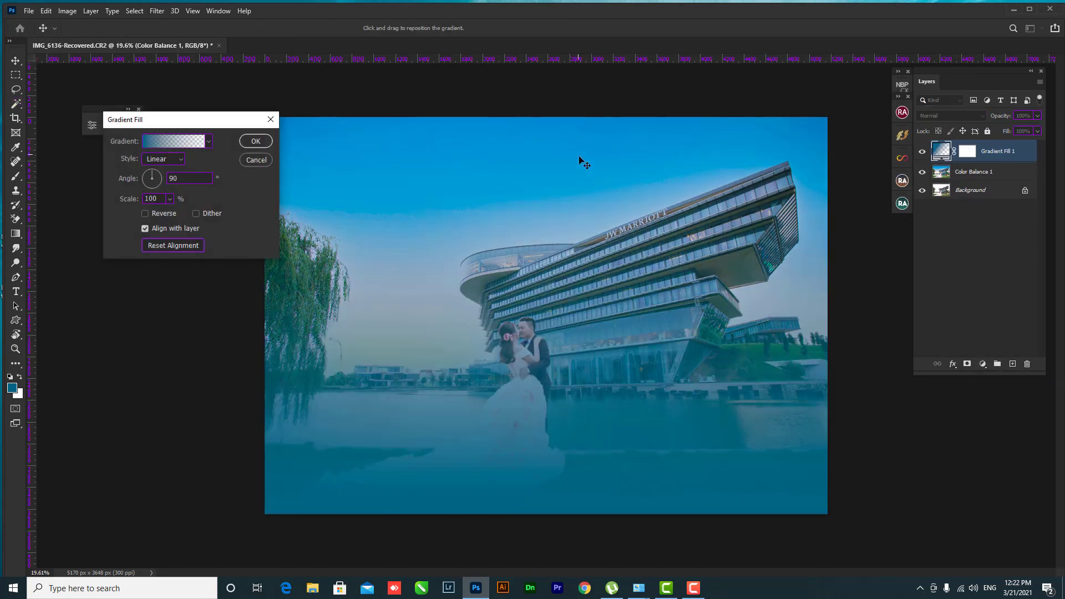
click(209, 142)
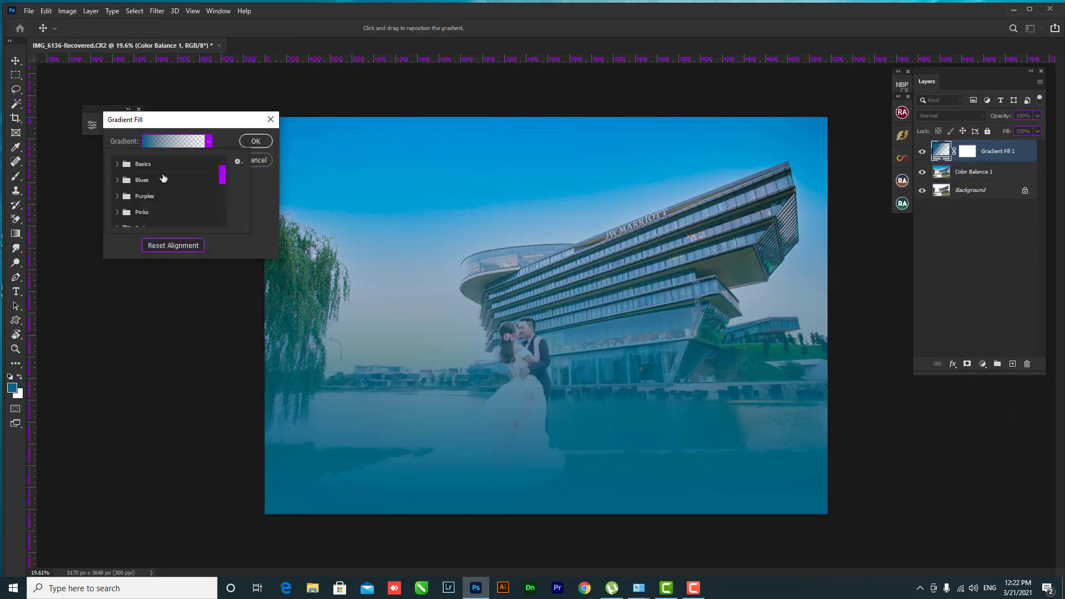
click(123, 169)
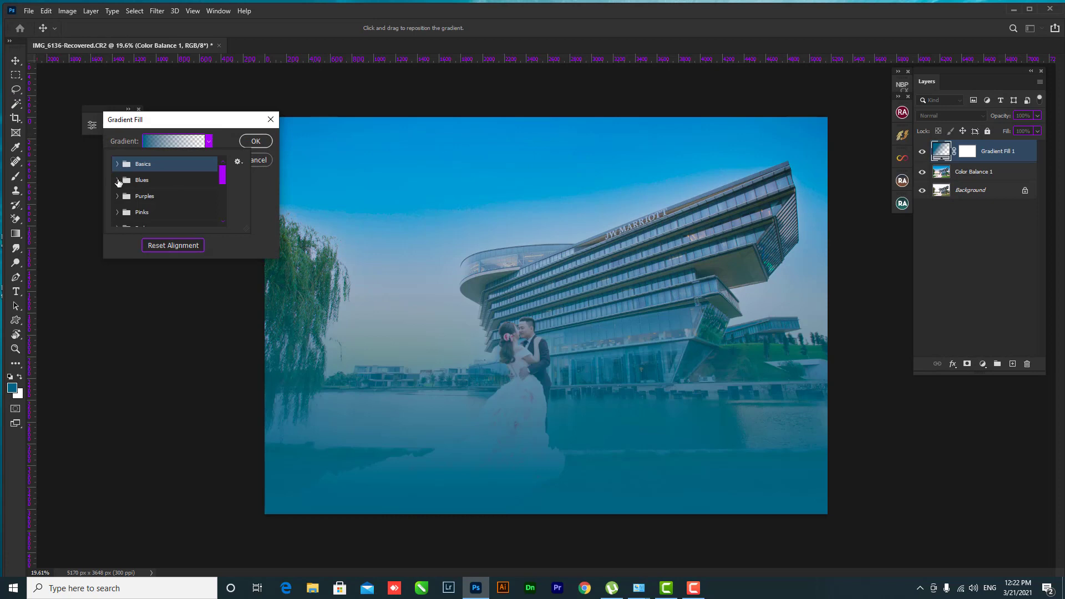
click(117, 179)
click(117, 164)
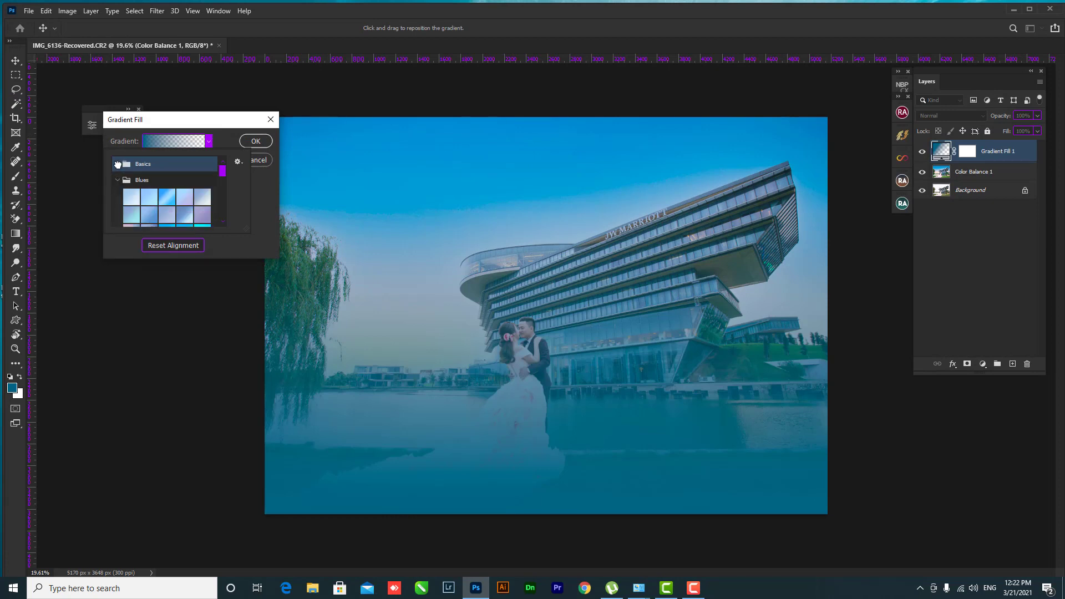
click(117, 163)
click(167, 180)
click(208, 142)
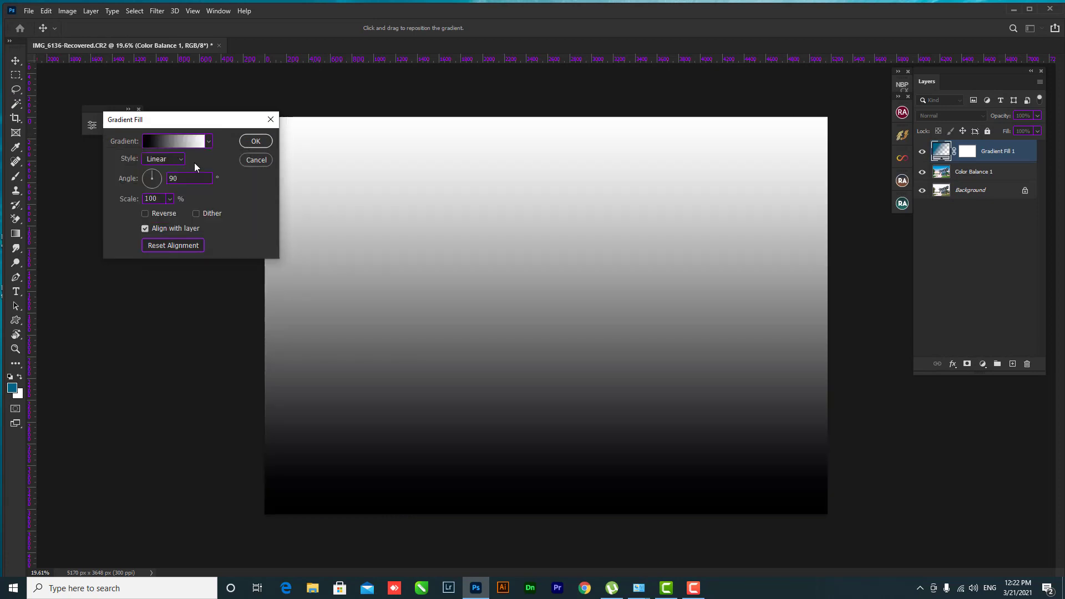
Make the gradient Radial, Reversed, at 330% scale, and confirm.
click(177, 159)
click(159, 179)
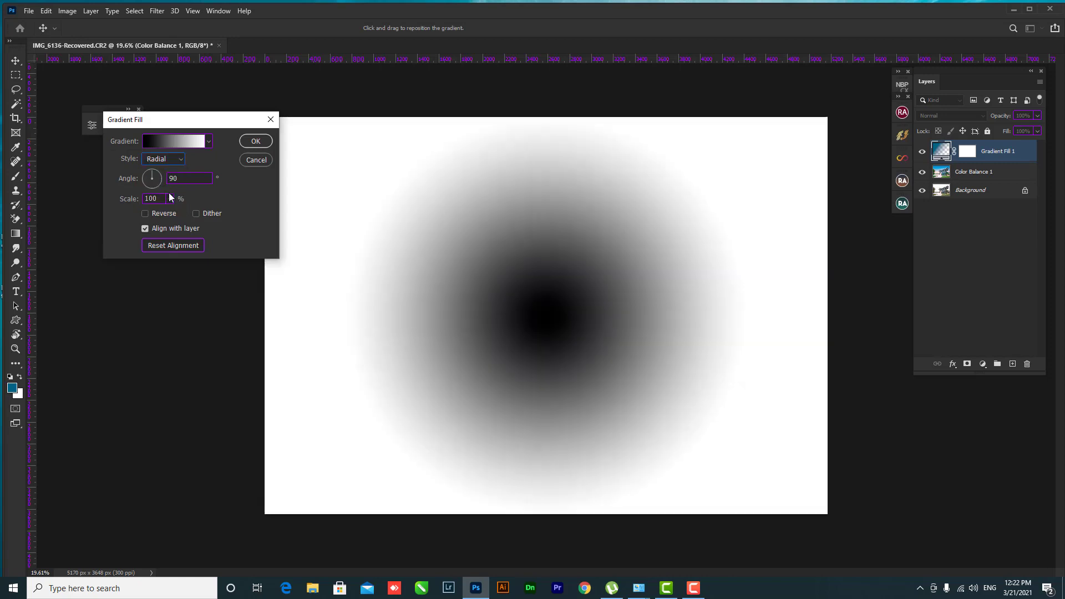
click(169, 198)
click(153, 211)
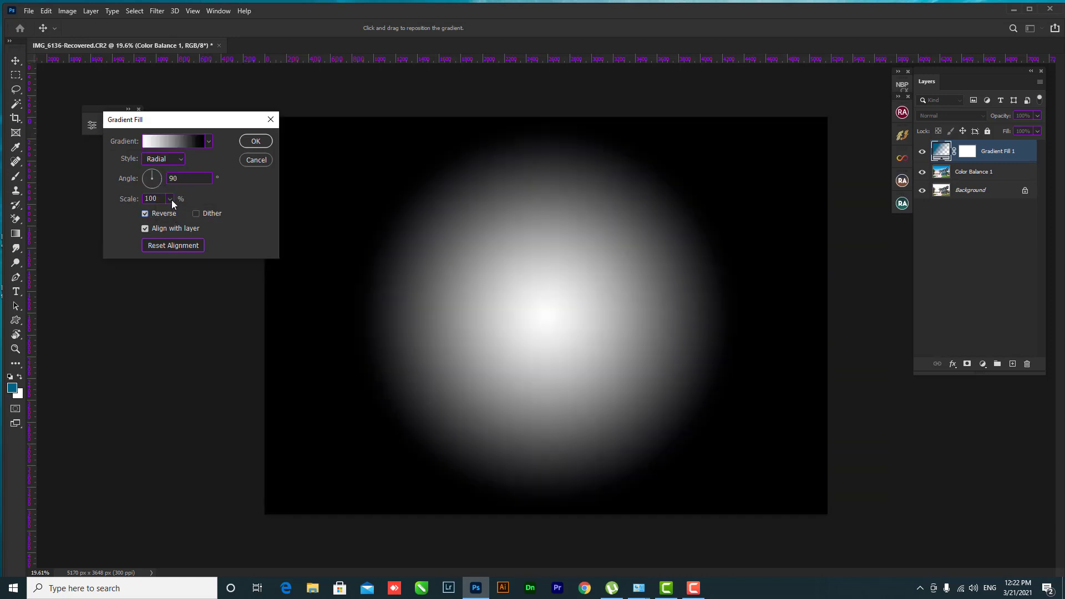
click(170, 198)
mouse_move(170, 212)
mouse_down()
mouse_move(192, 209)
mouse_move(181, 212)
mouse_up()
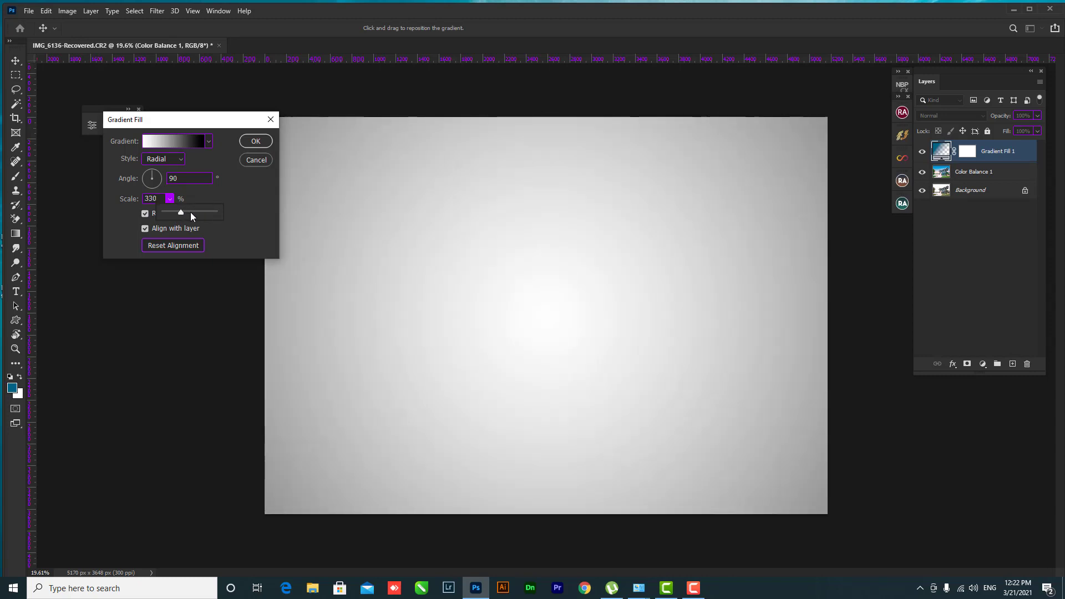
click(255, 140)
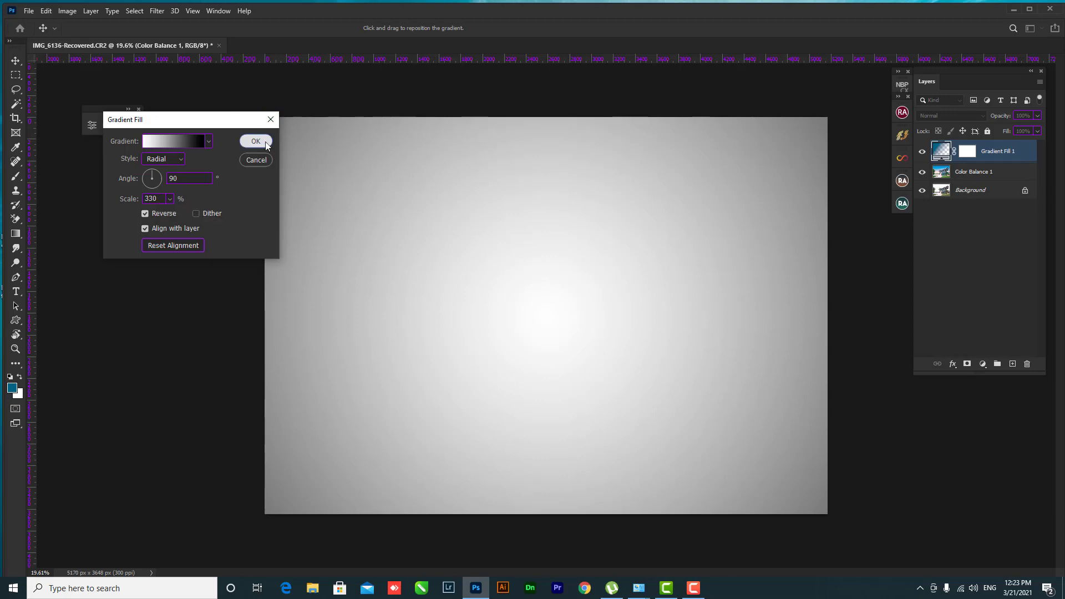
click(938, 115)
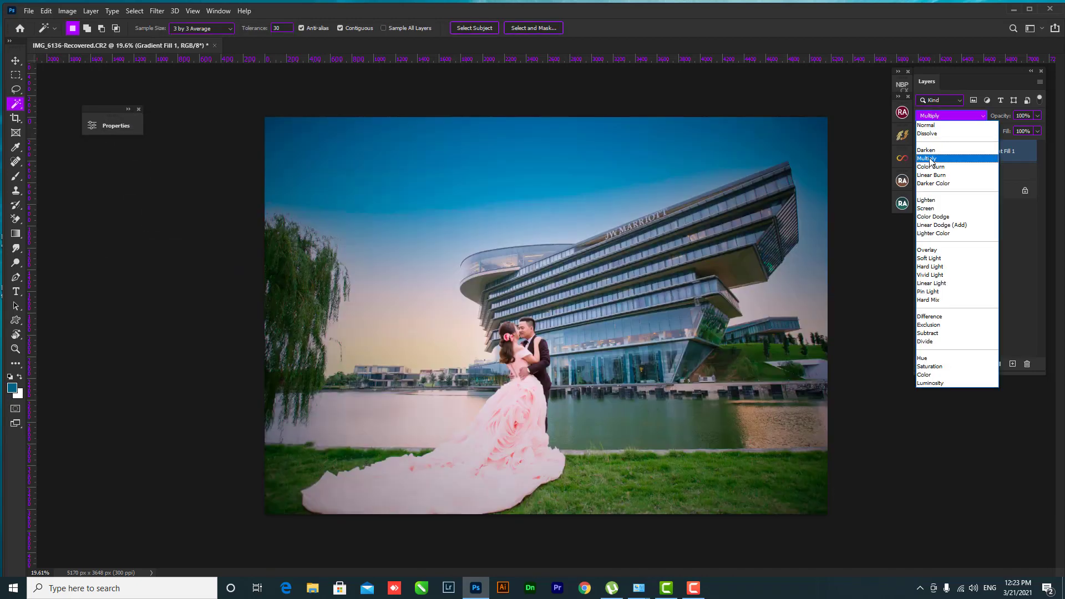
Blend Gradient Fill 1 as Multiply and paint its mask over the dress train.
click(930, 159)
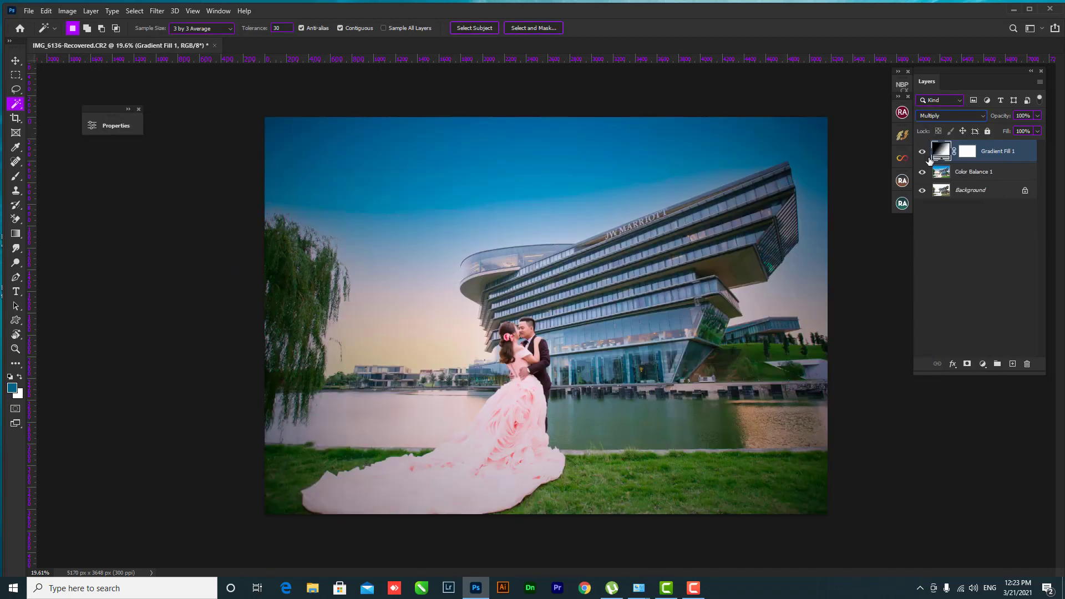
click(972, 154)
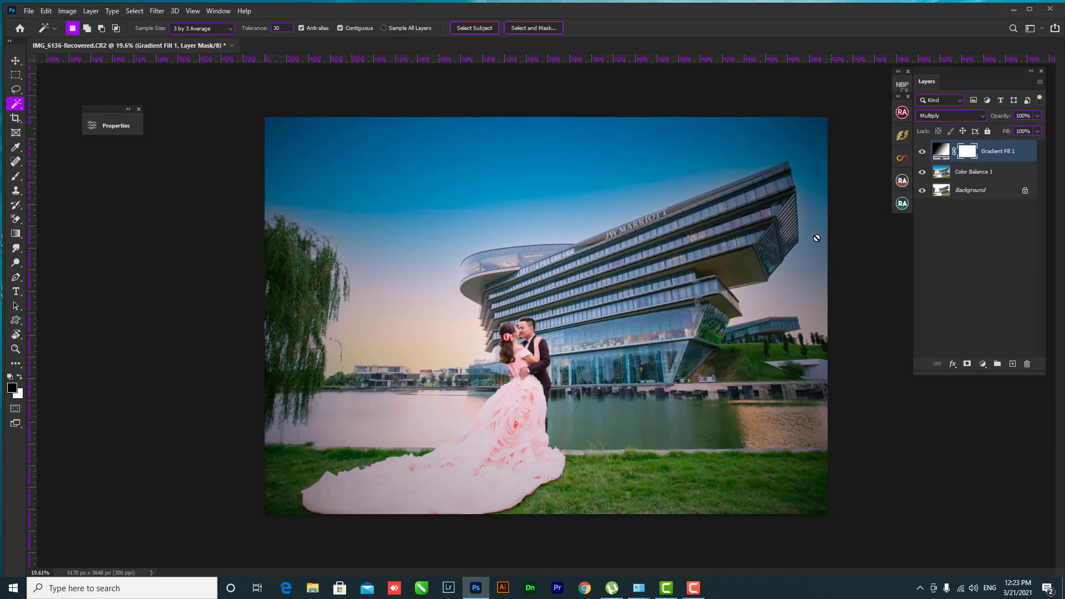
key(b)
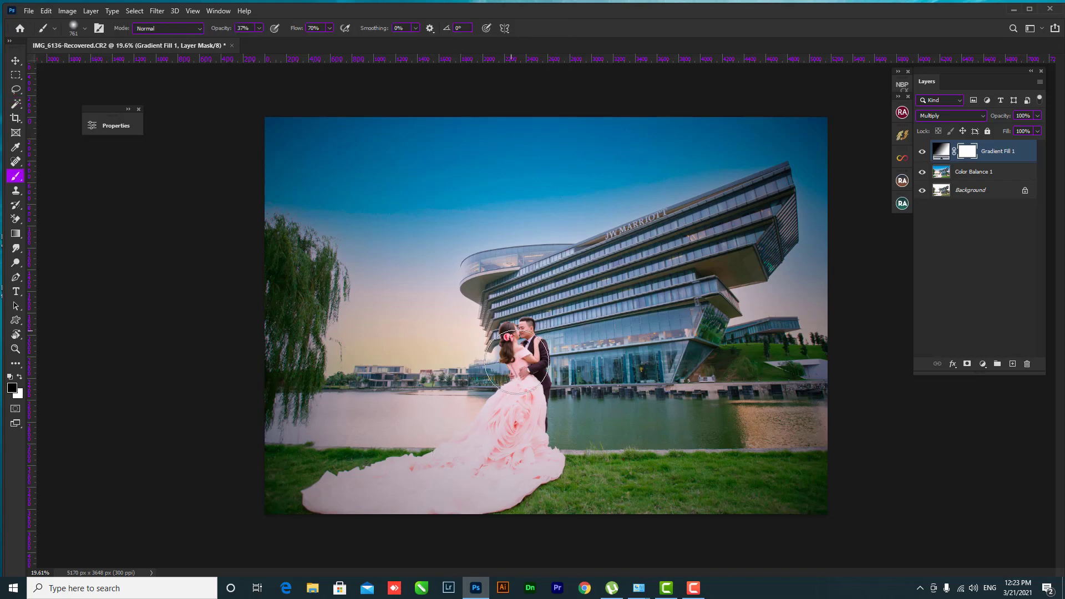
scroll(517, 412, up, 3)
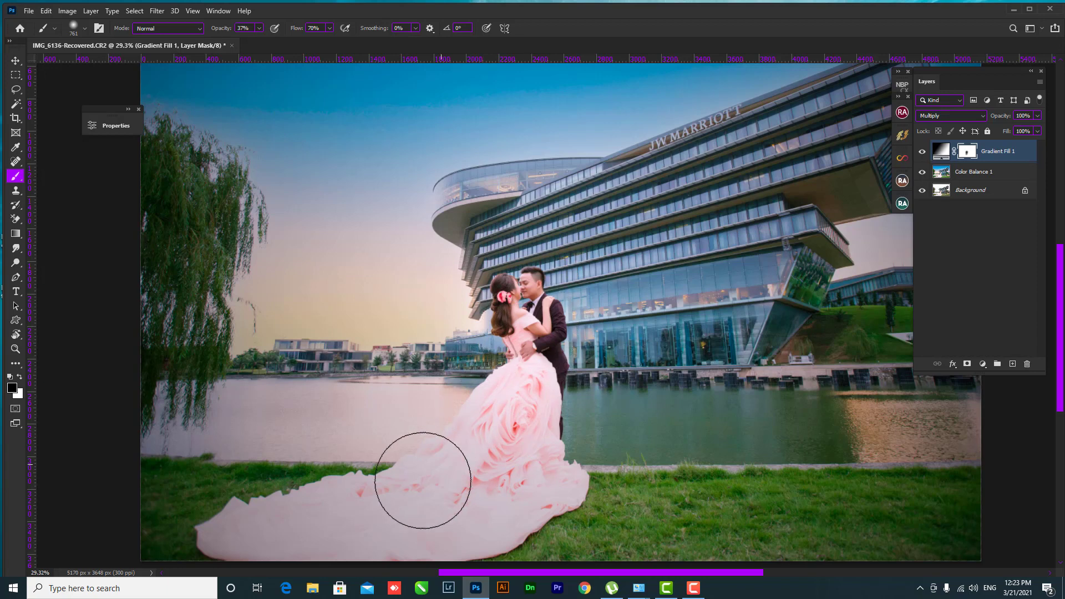
mouse_move(428, 475)
mouse_down()
mouse_move(434, 464)
mouse_move(480, 511)
mouse_move(552, 475)
mouse_move(577, 494)
mouse_up()
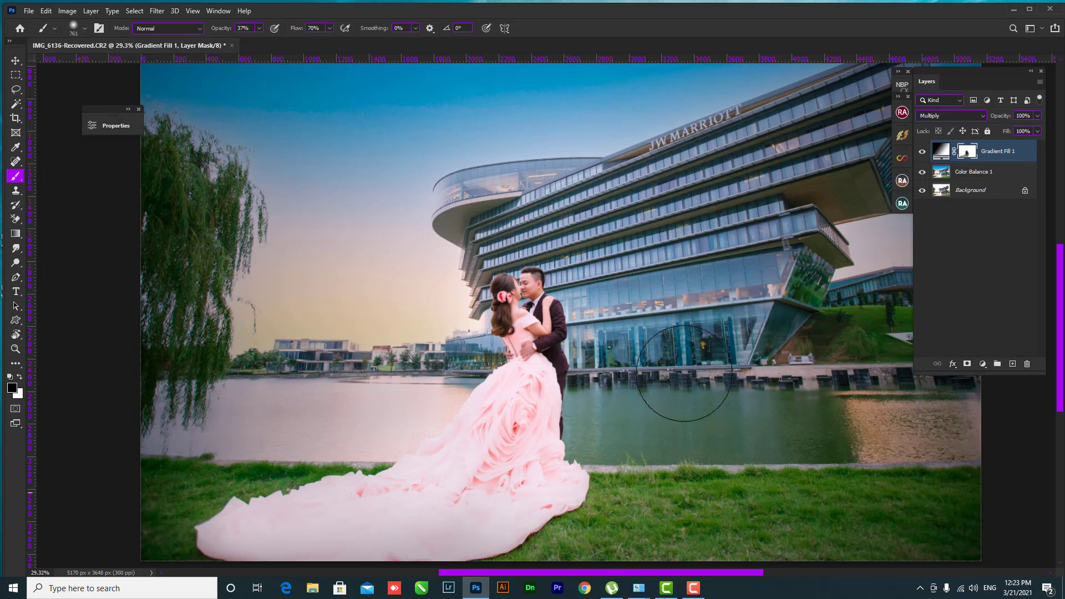
drag(532, 521, 433, 555)
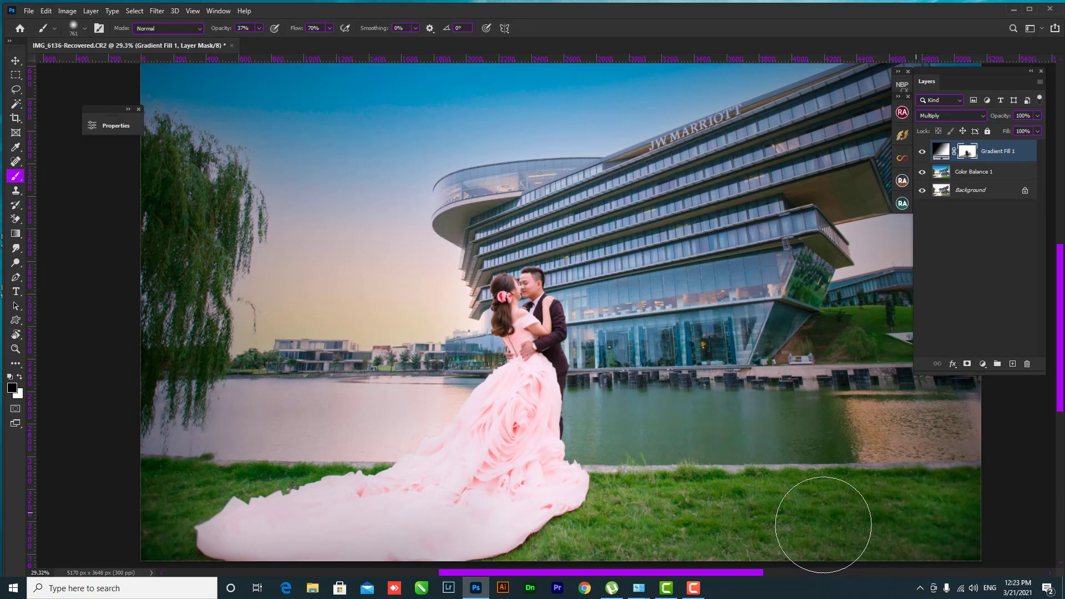
scroll(832, 388, down, 3)
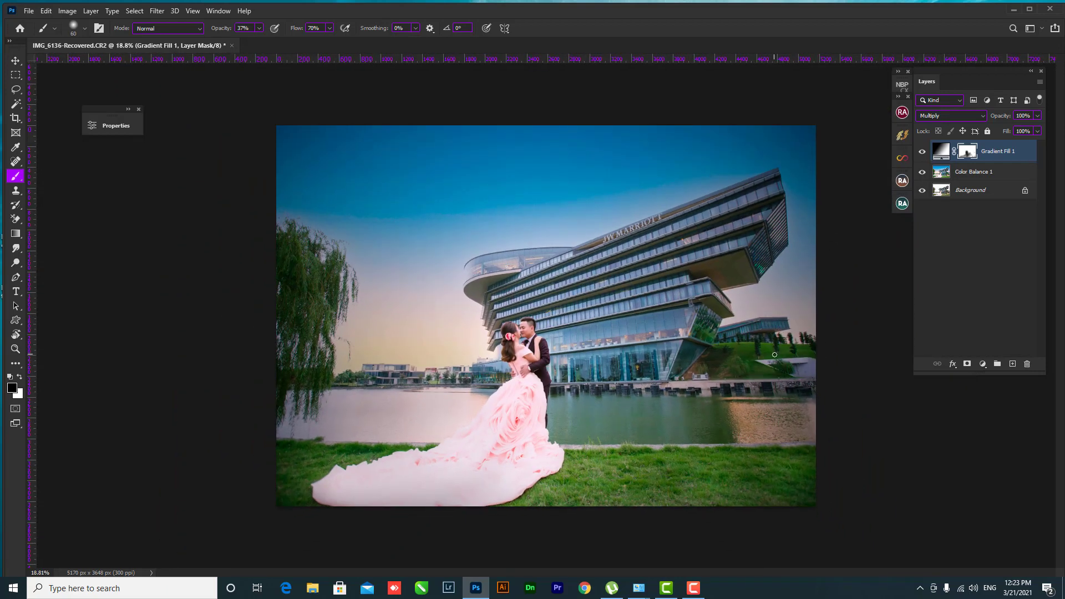
Enlarge the brush to 974 and paint the mask over the building's upper-right wing.
key(bracketright)
key(bracketright)
key(bracketright)
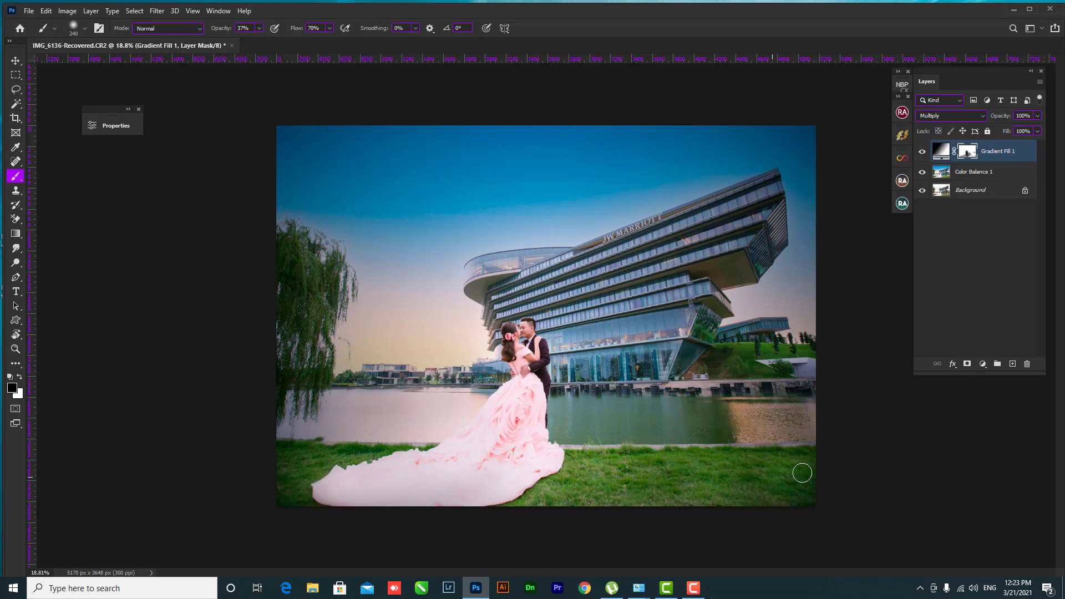
key(bracketright)
key(bracketright)
key(bracketright)
key(bracketright)
key(bracketright)
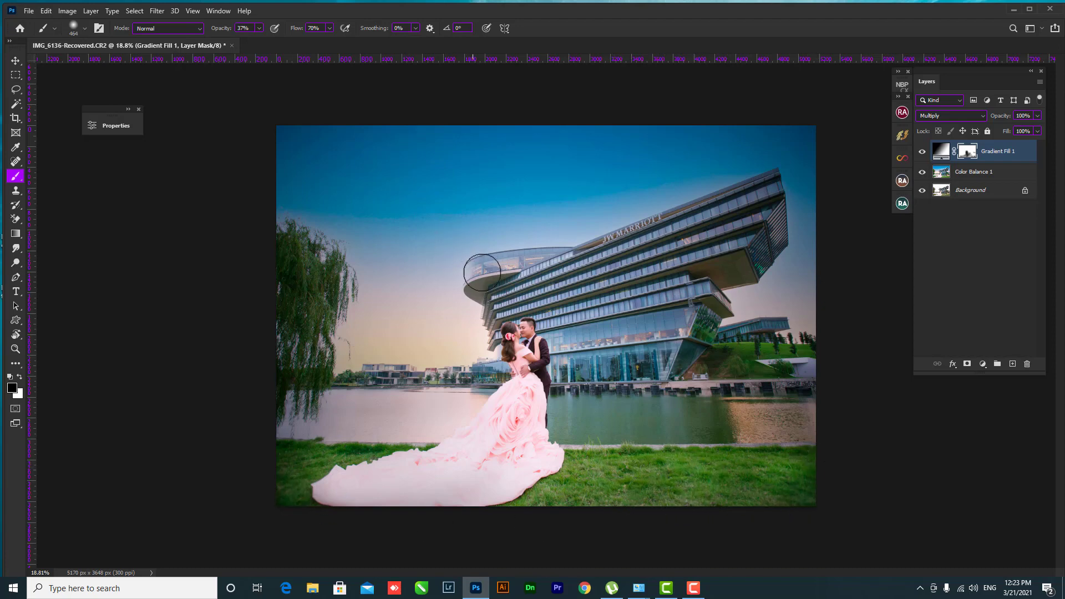
key(bracketright)
key(bracketright)
key(bracketright)
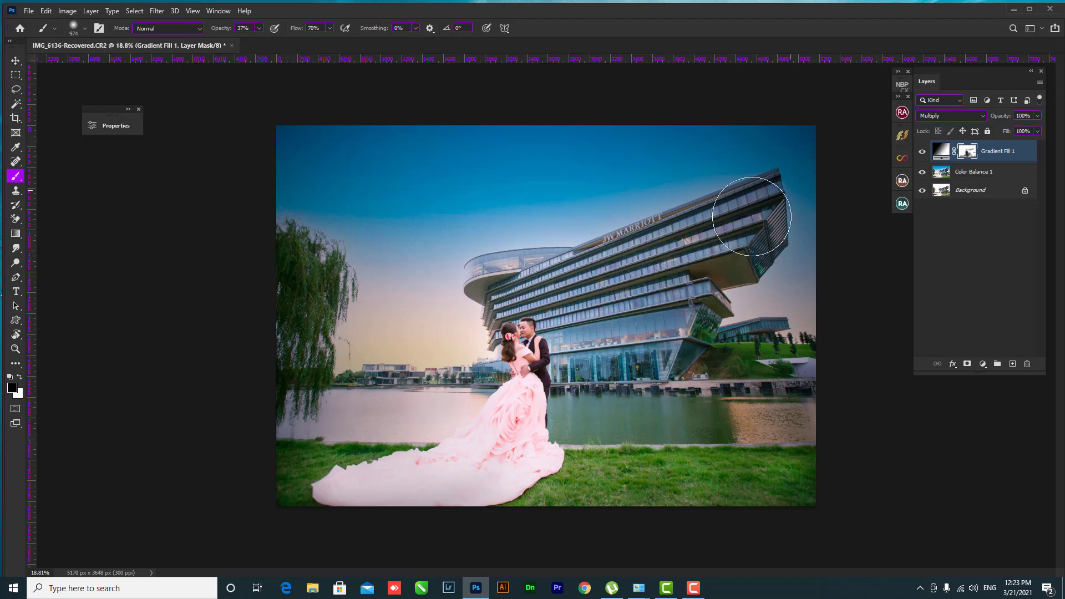
mouse_move(752, 216)
mouse_down()
mouse_move(545, 337)
mouse_move(494, 434)
mouse_up()
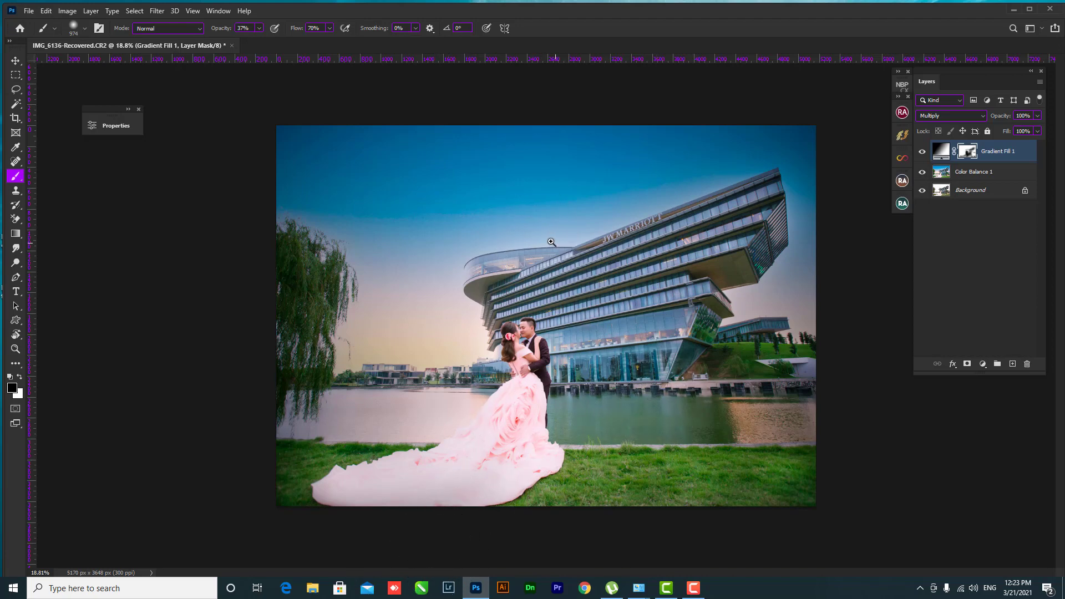
drag(552, 242, 538, 256)
drag(405, 214, 394, 302)
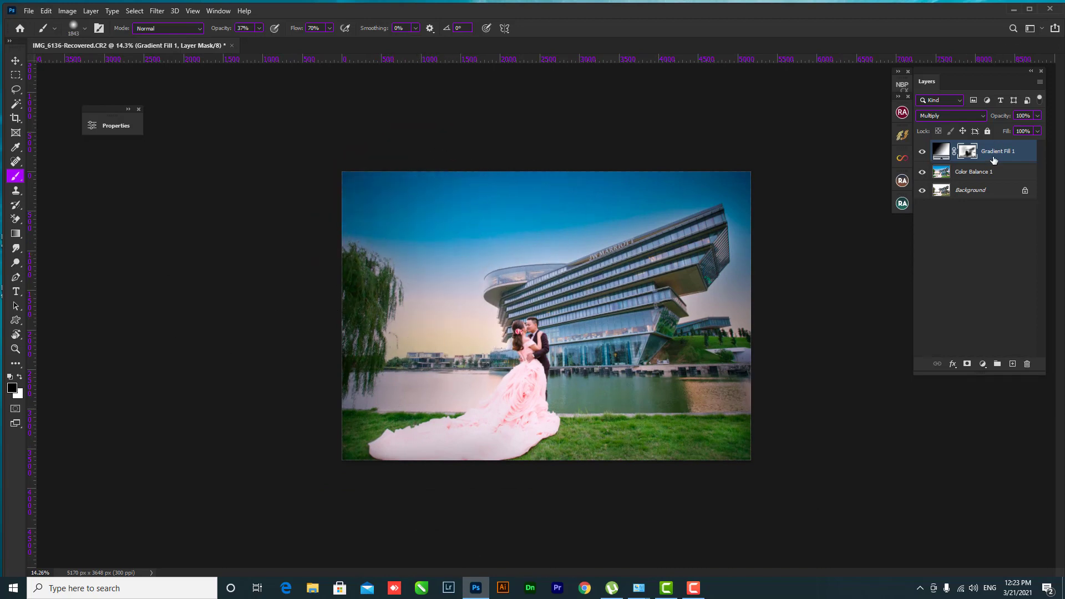
Merge Gradient Fill 1 with Color Balance 1 and zoom in on the photo.
shift+click(993, 172)
key(ctrl+e)
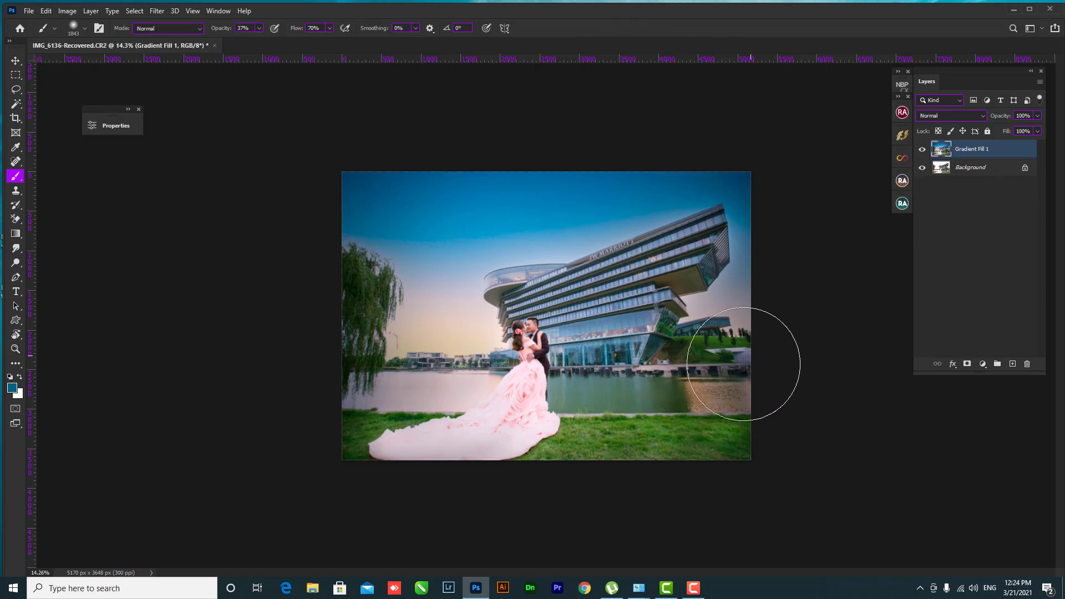
key(ctrl+space)
drag(709, 395, 694, 105)
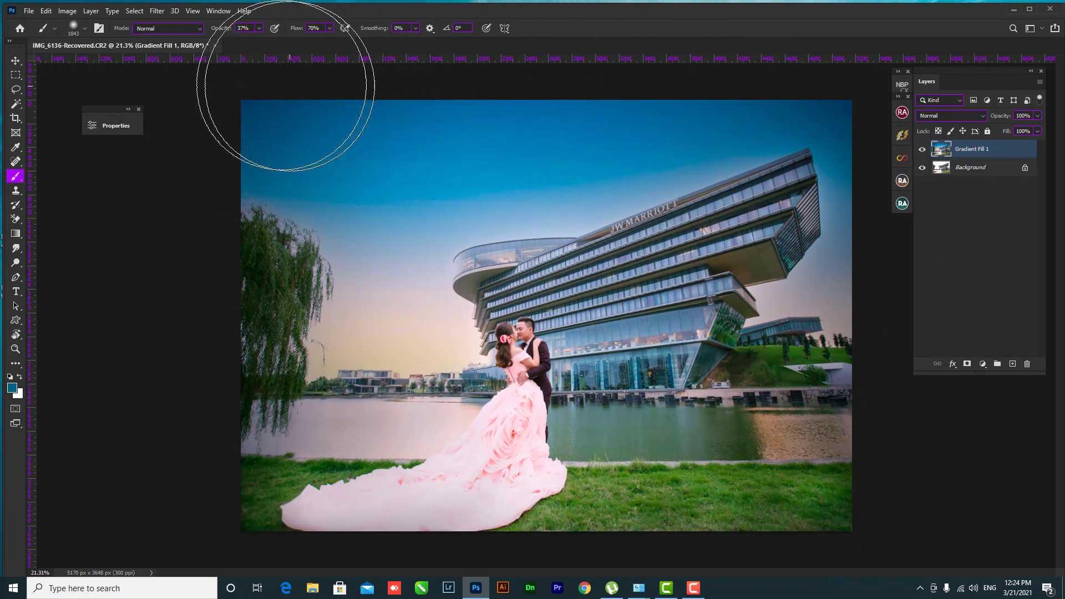
In Camera Raw, set exposure -0.20, contrast +4, blacks +37, clarity +8, dehaze +22.
click(157, 10)
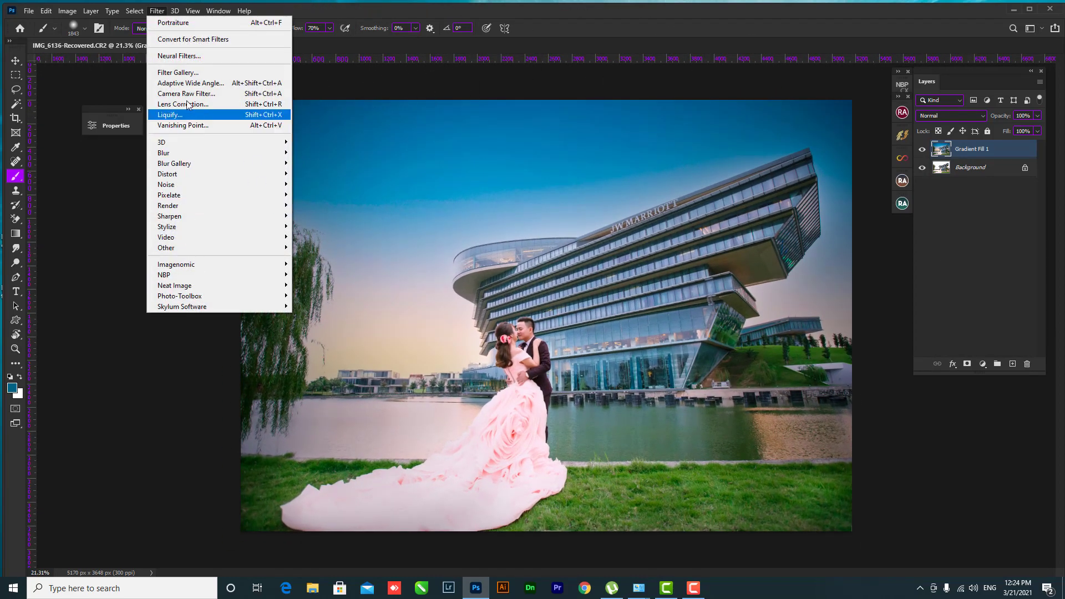
click(189, 95)
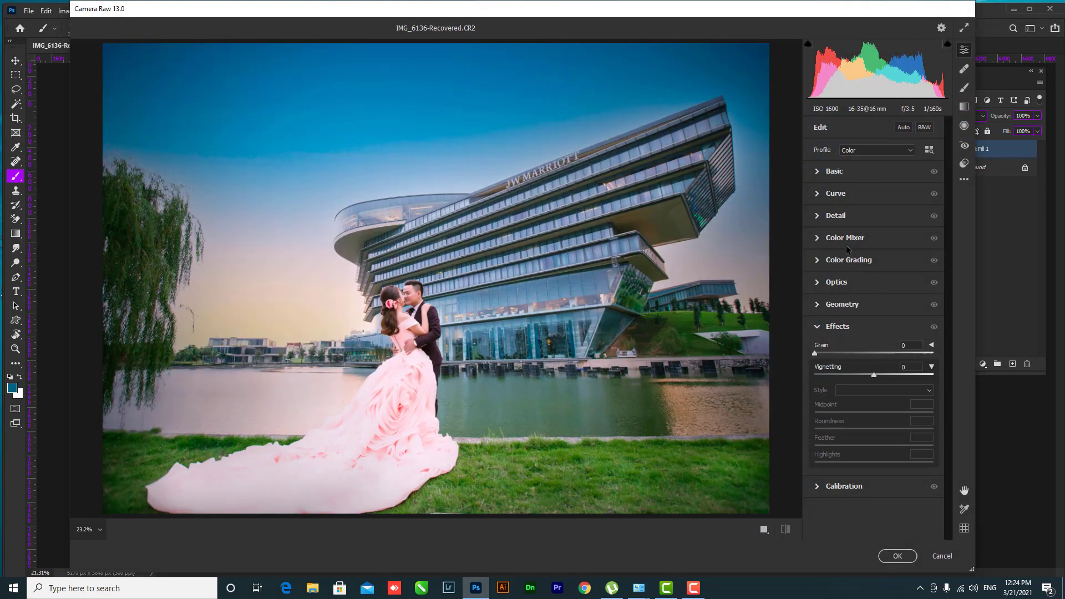
click(819, 173)
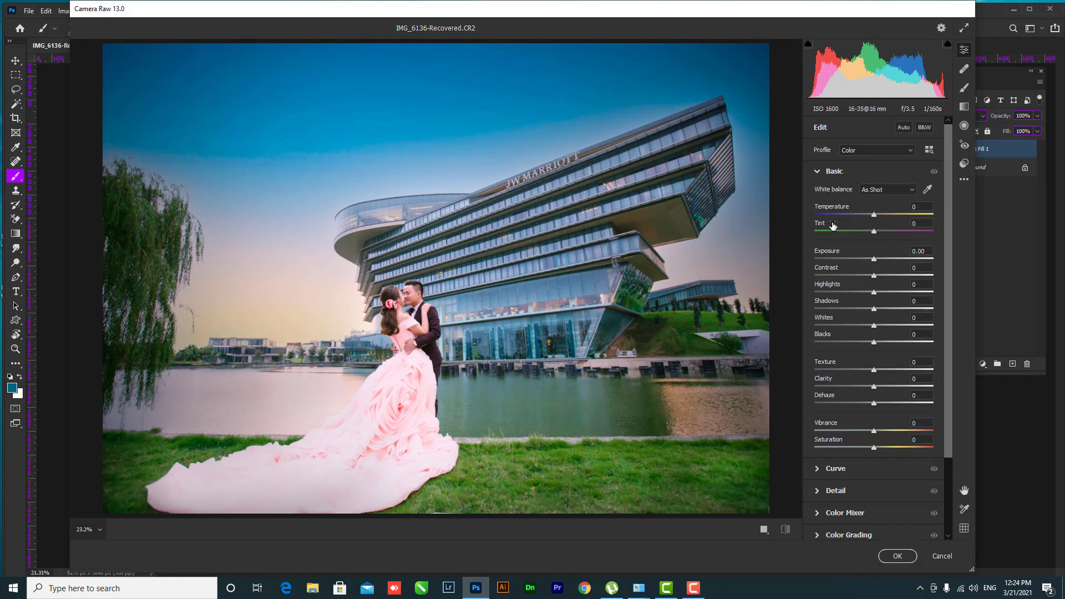
drag(874, 216, 873, 223)
drag(874, 276, 872, 264)
text(-0.2)
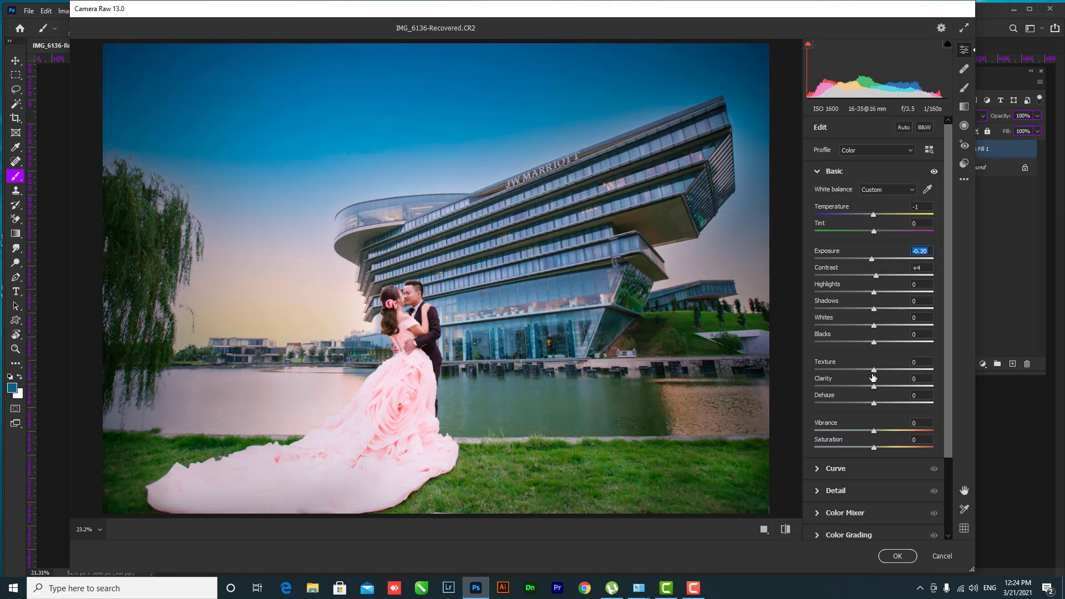
mouse_move(875, 333)
mouse_down()
mouse_move(864, 333)
mouse_move(899, 333)
mouse_up()
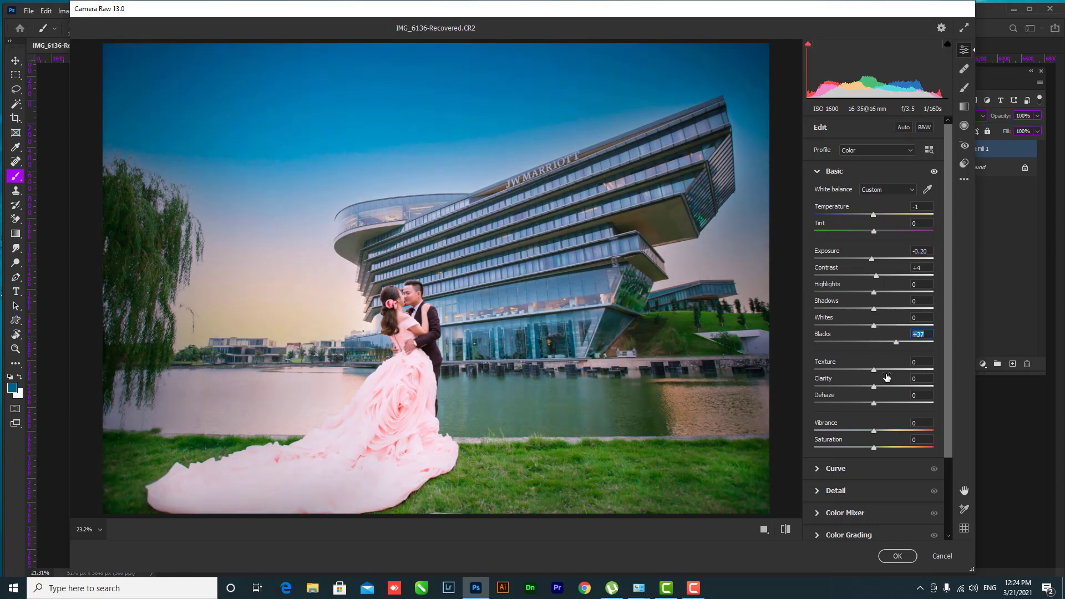
drag(875, 388, 879, 387)
mouse_move(874, 404)
mouse_down()
mouse_move(903, 402)
mouse_move(891, 403)
mouse_up()
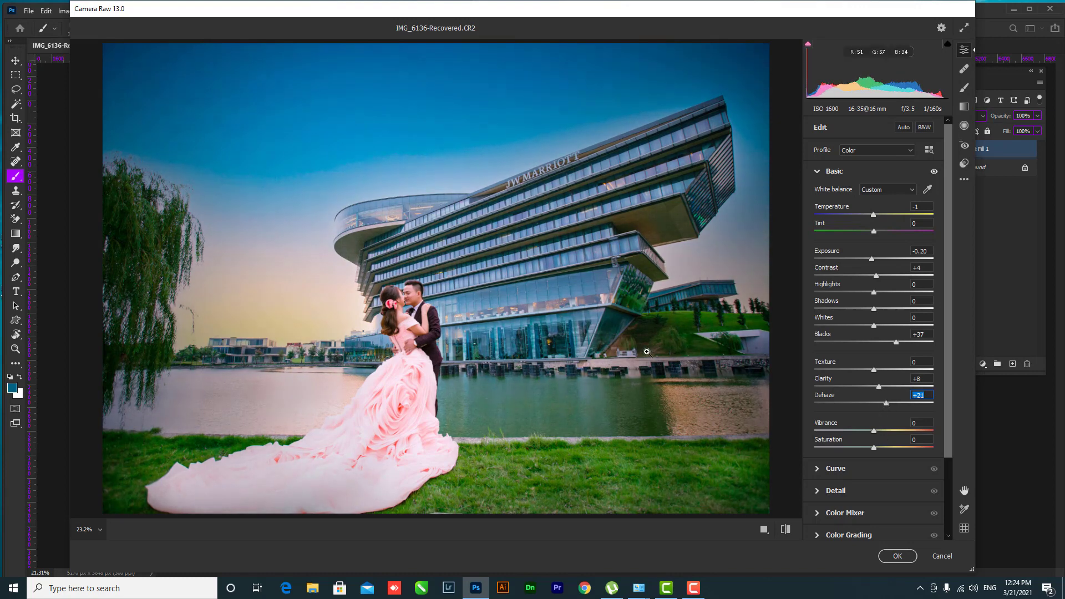
drag(947, 451, 955, 480)
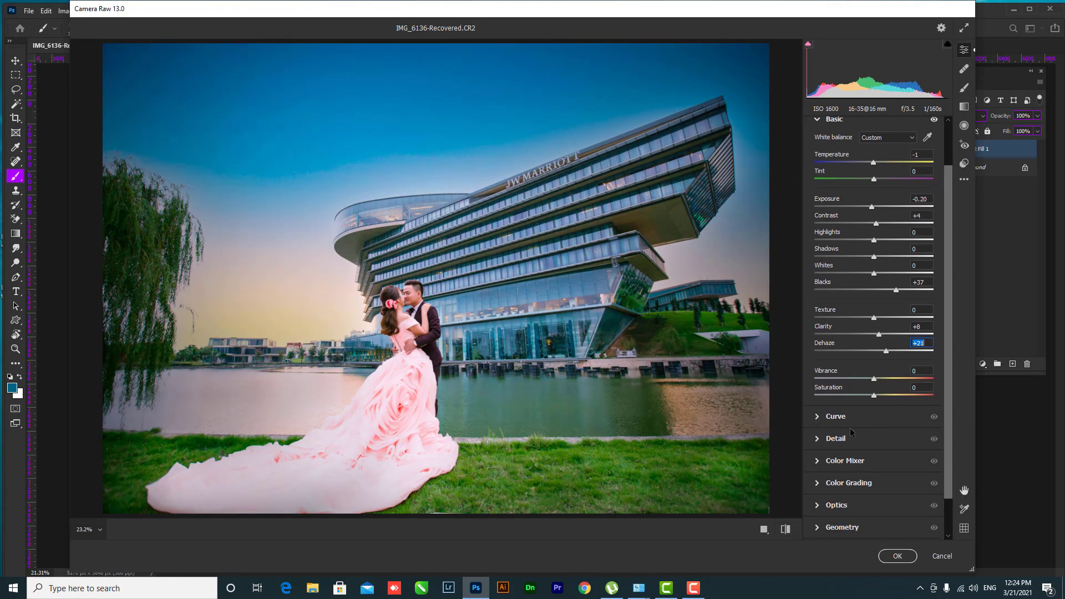
Add midtone and shadow points to the Camera Raw point curve, lift both slightly, and apply.
click(836, 417)
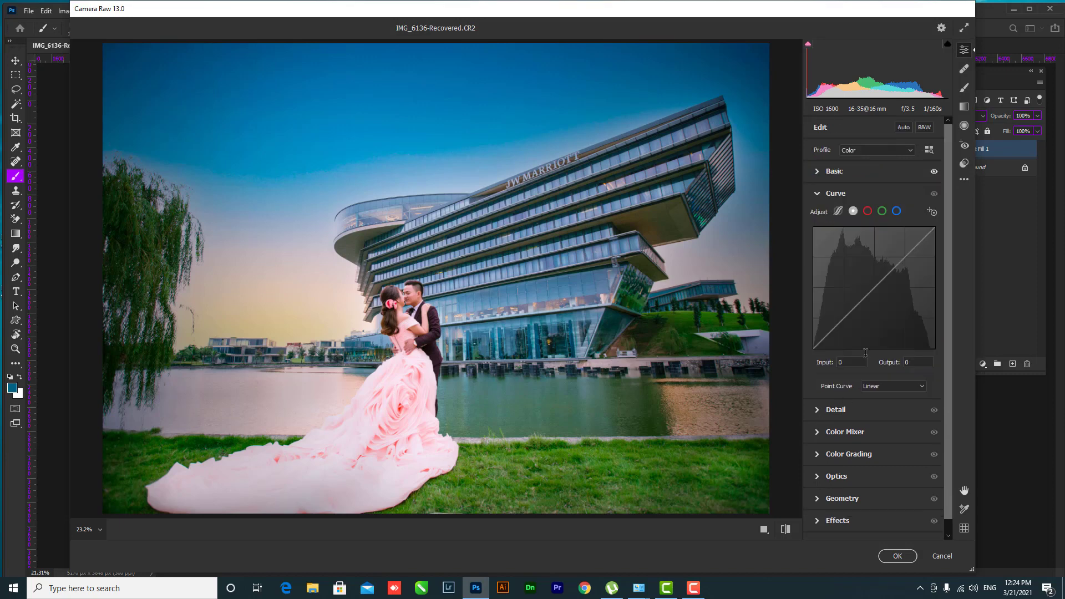
click(883, 284)
drag(884, 285, 883, 282)
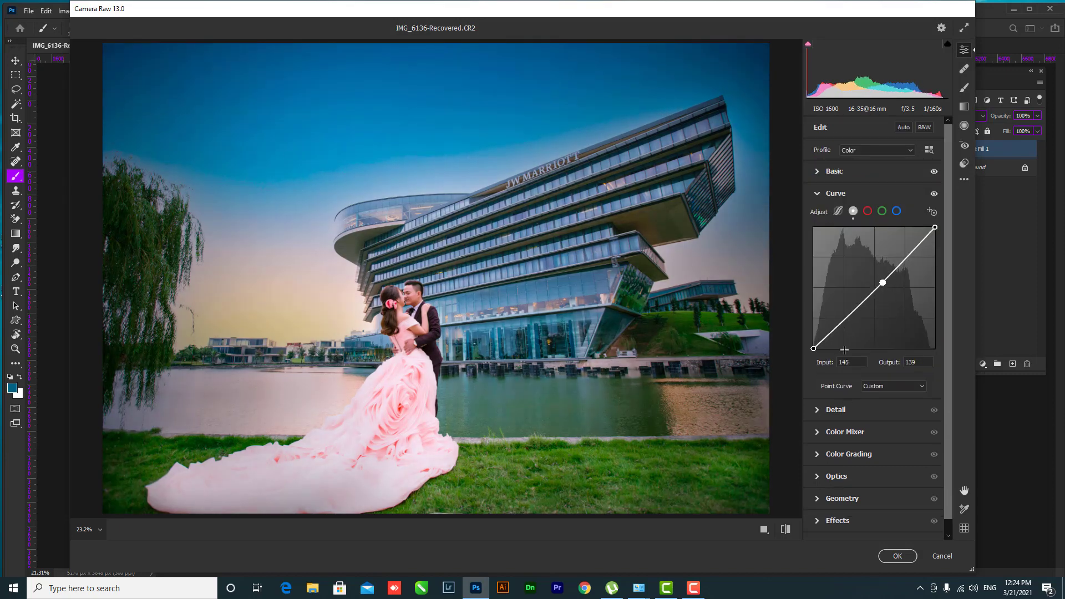
click(840, 323)
click(882, 283)
mouse_move(906, 260)
mouse_down()
mouse_move(910, 252)
mouse_move(879, 279)
mouse_up()
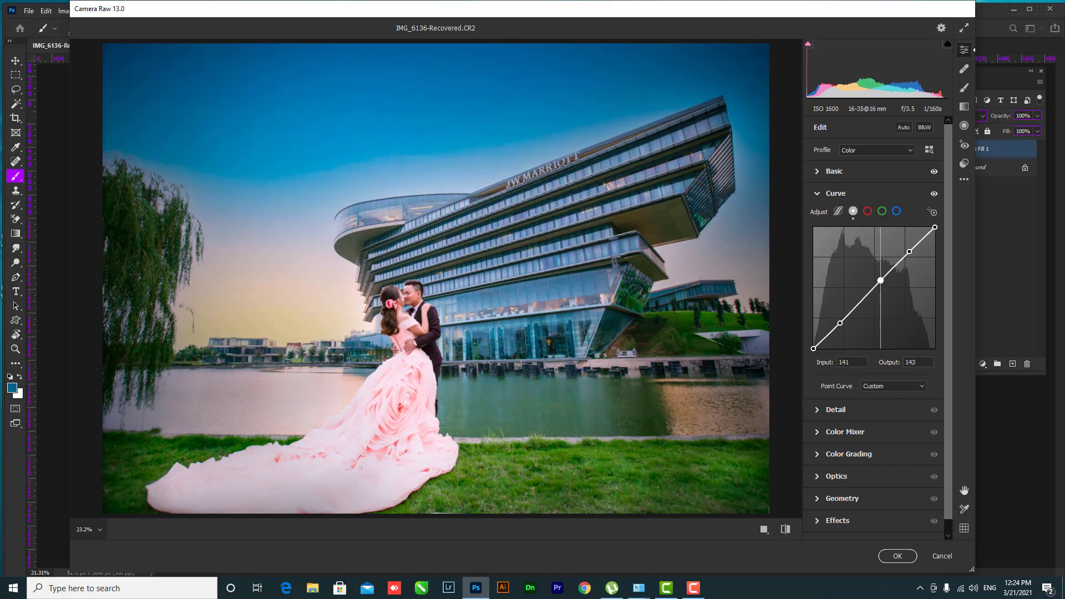
drag(839, 323, 840, 318)
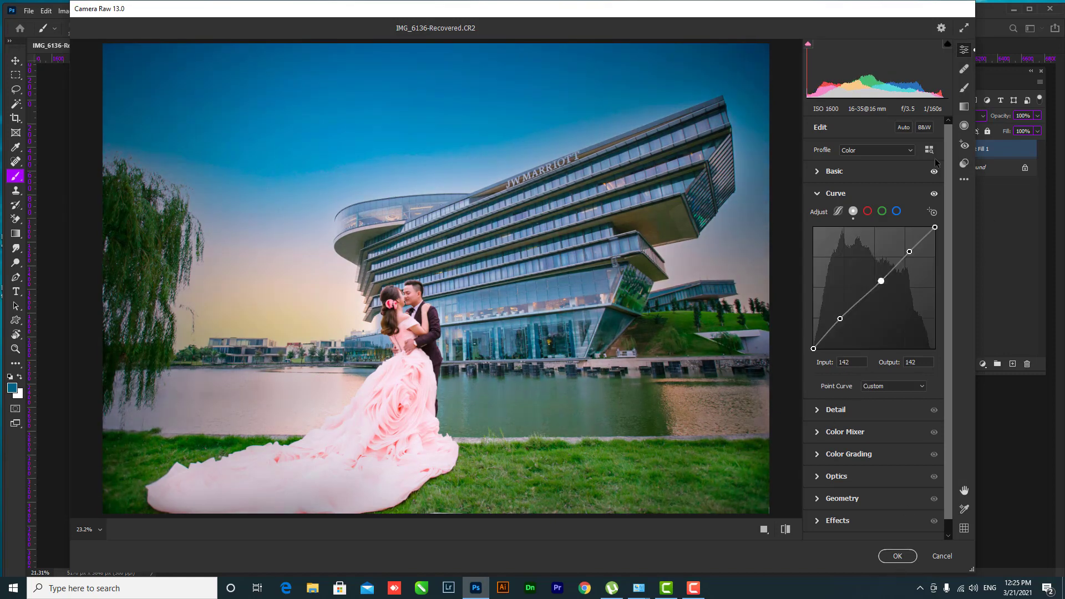
click(906, 560)
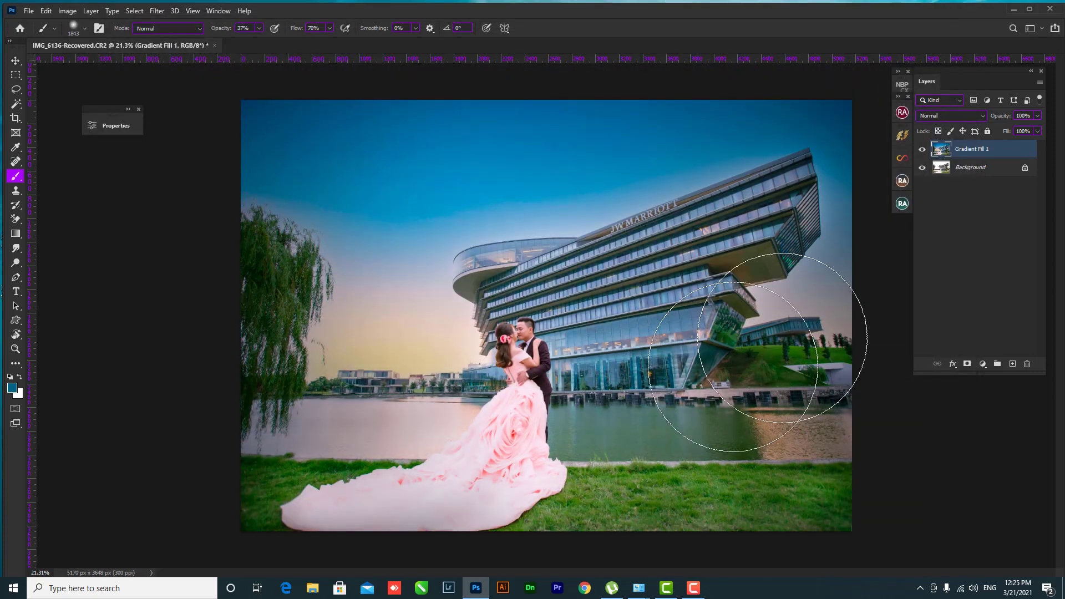
alt+click(923, 168)
alt+click(923, 168)
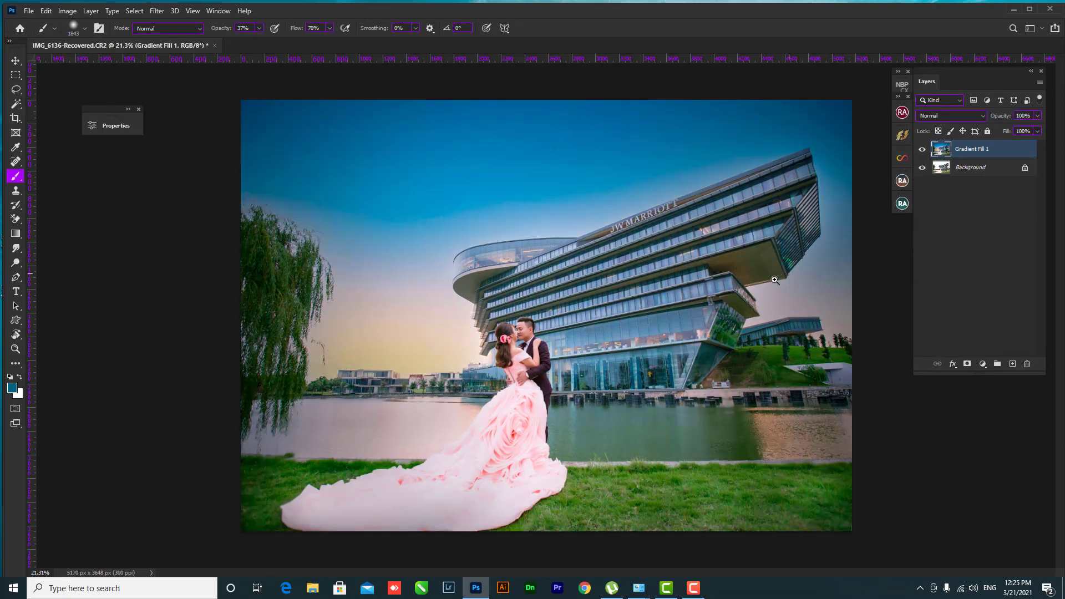
drag(796, 279, 786, 271)
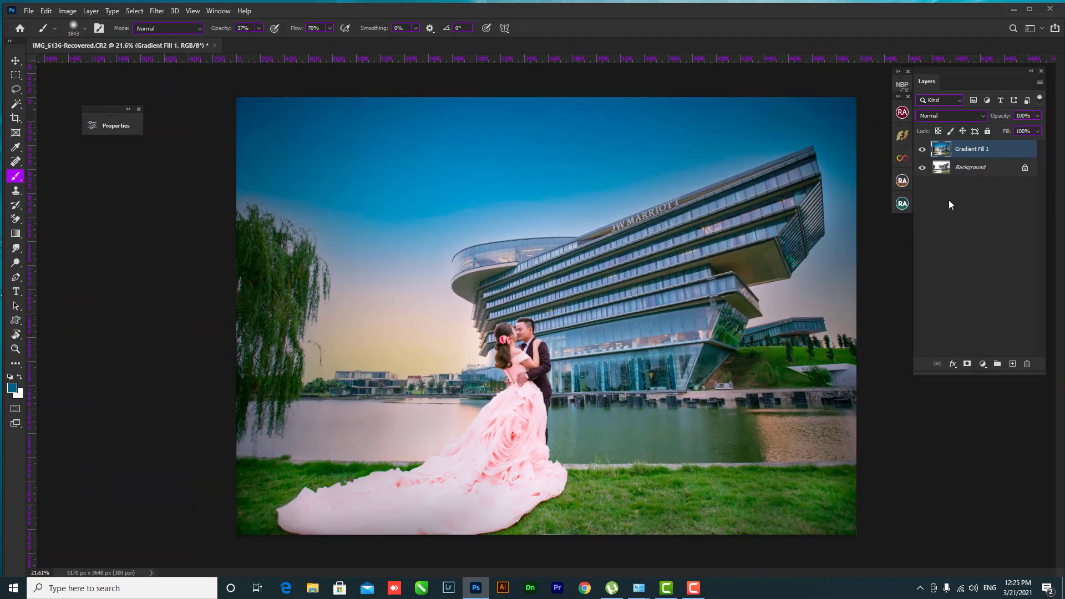
alt+click(923, 169)
alt+click(922, 167)
alt+click(922, 168)
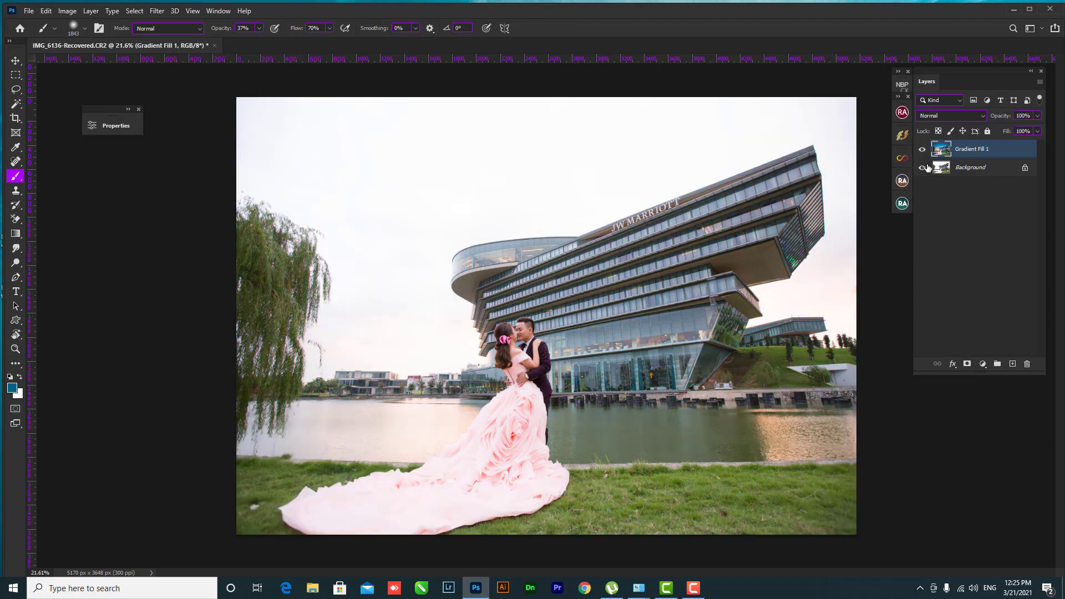
alt+click(923, 167)
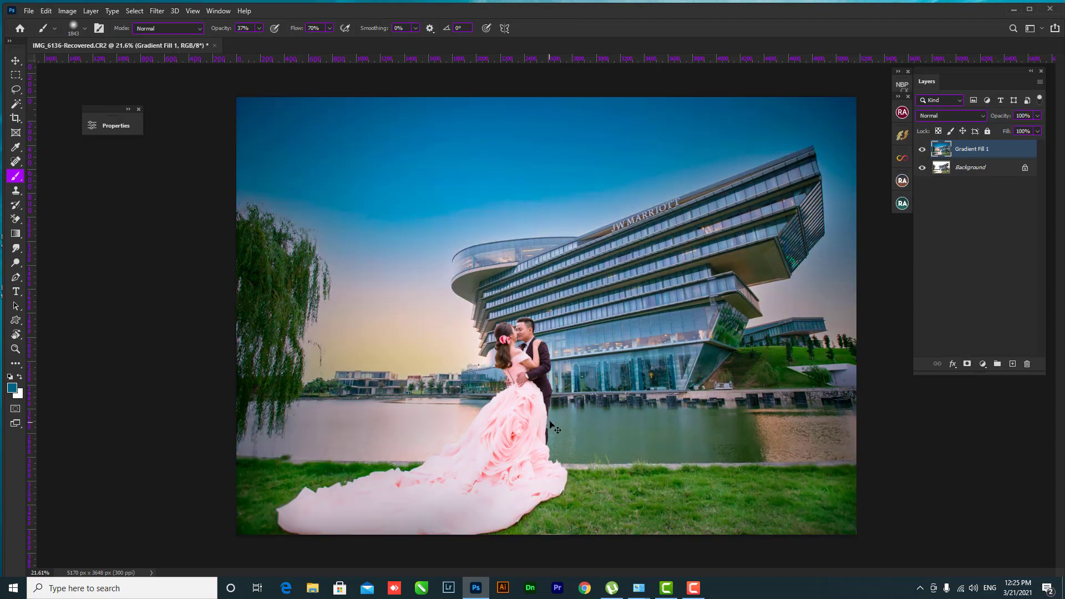
mouse_move(550, 405)
mouse_down()
mouse_move(631, 397)
mouse_move(527, 398)
mouse_up()
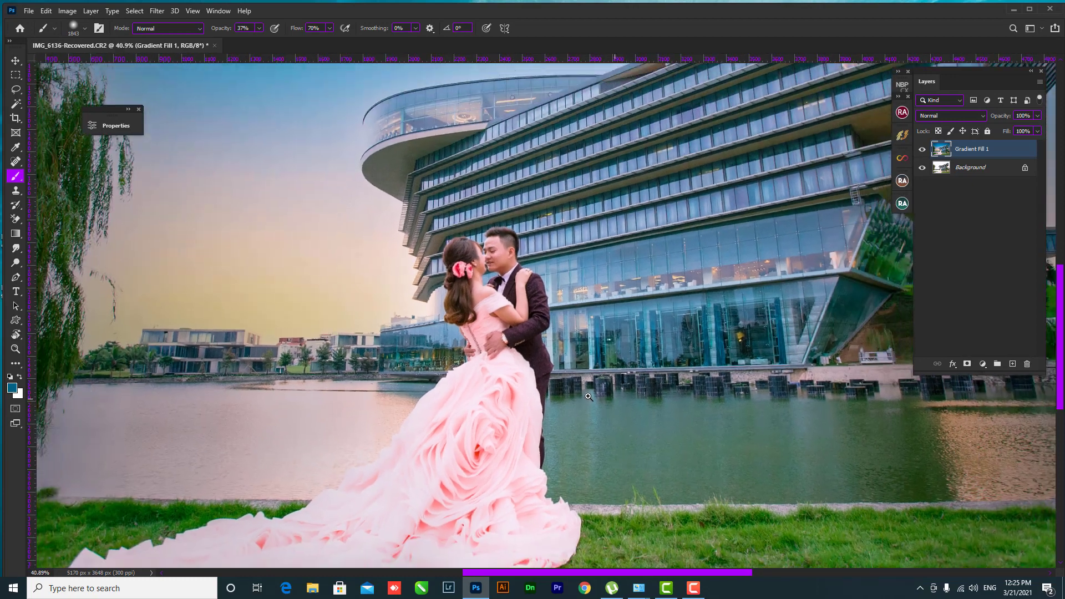
alt+click(923, 167)
drag(759, 278, 709, 292)
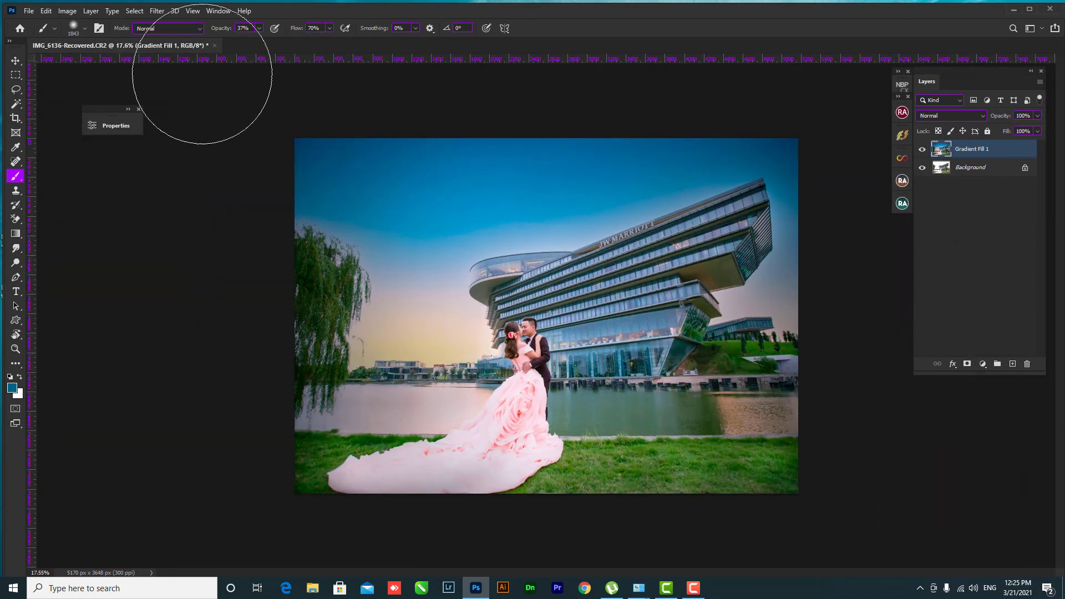
Type and commit the title 'Pre-Wedding' in the sky.
click(17, 291)
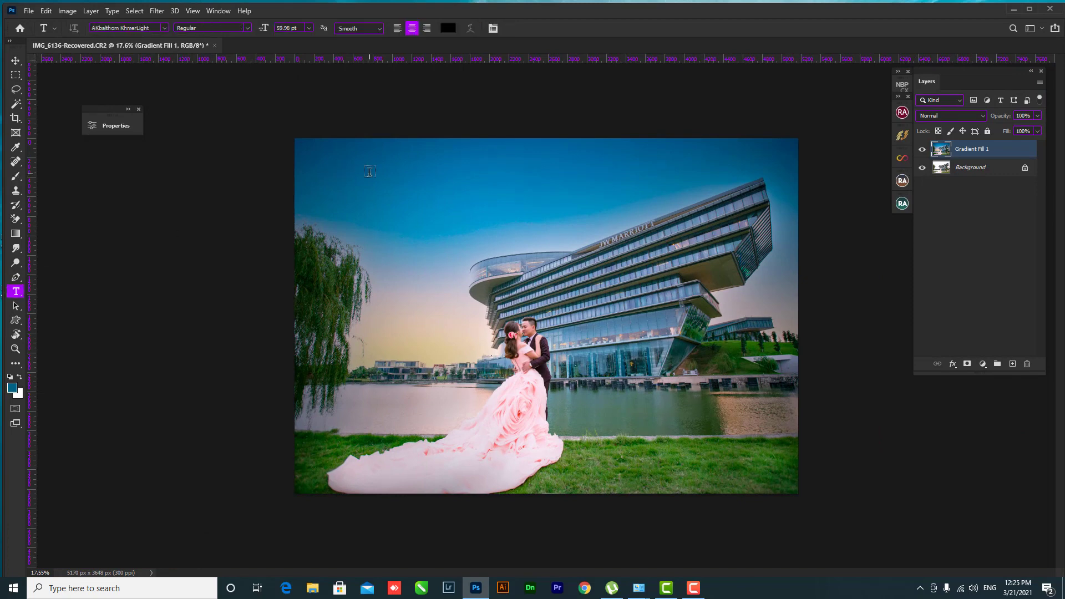
click(524, 195)
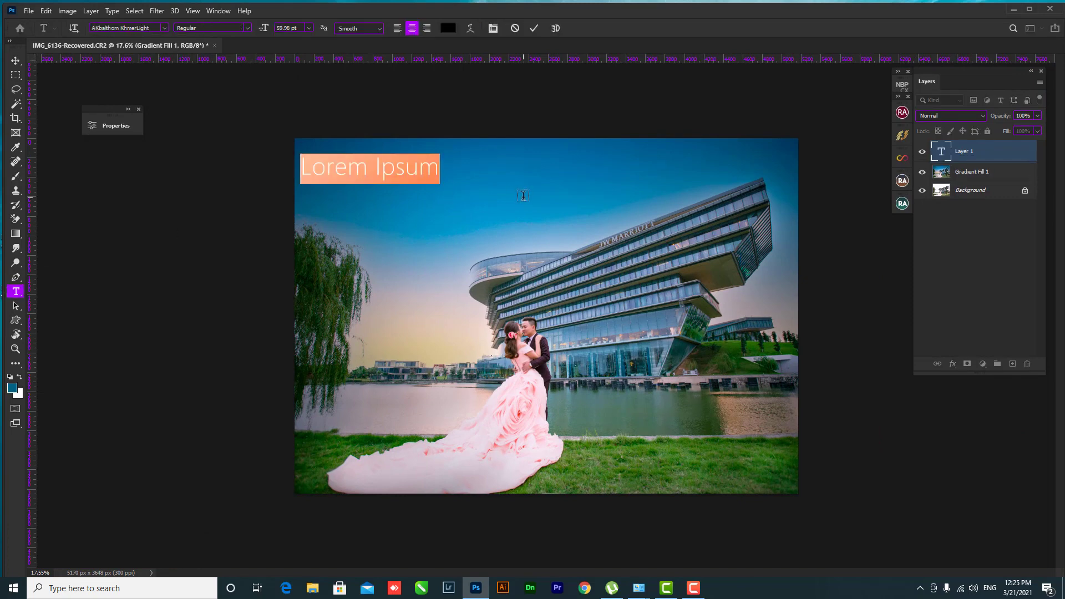
text(Pr)
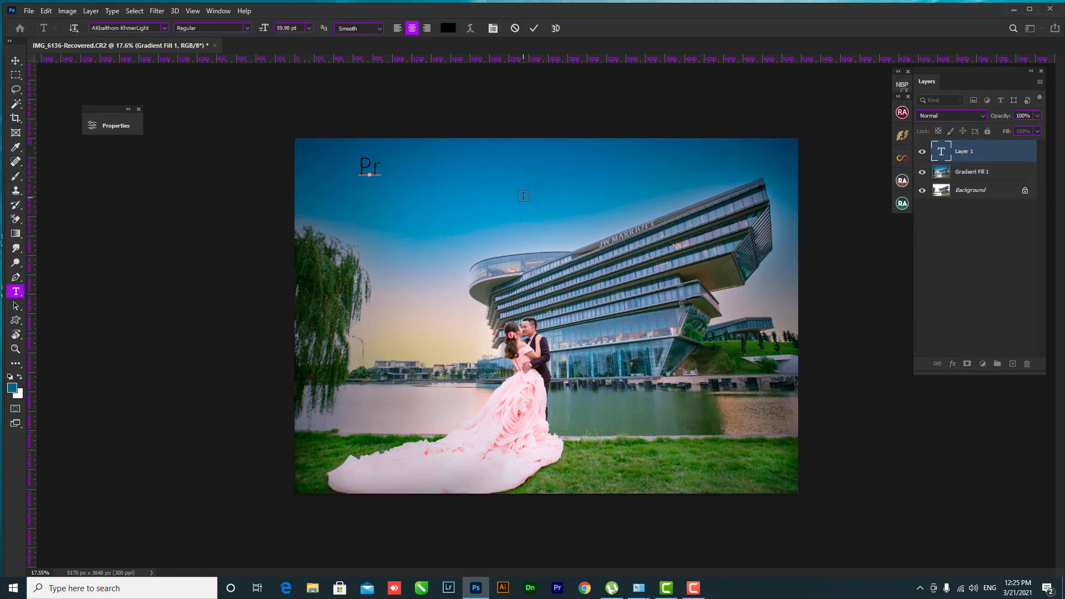
text(e=)
key(BackSpace)
text(-)
text(E)
key(BackSpace)
text(Wd)
key(BackSpace)
text(eddin)
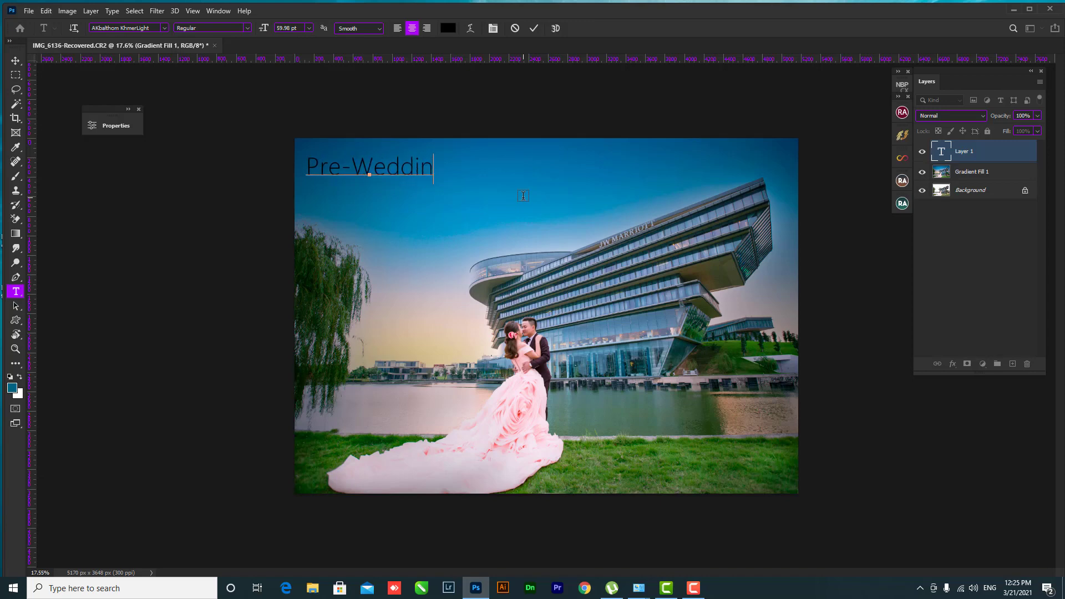
text(g)
key(ctrl+Return)
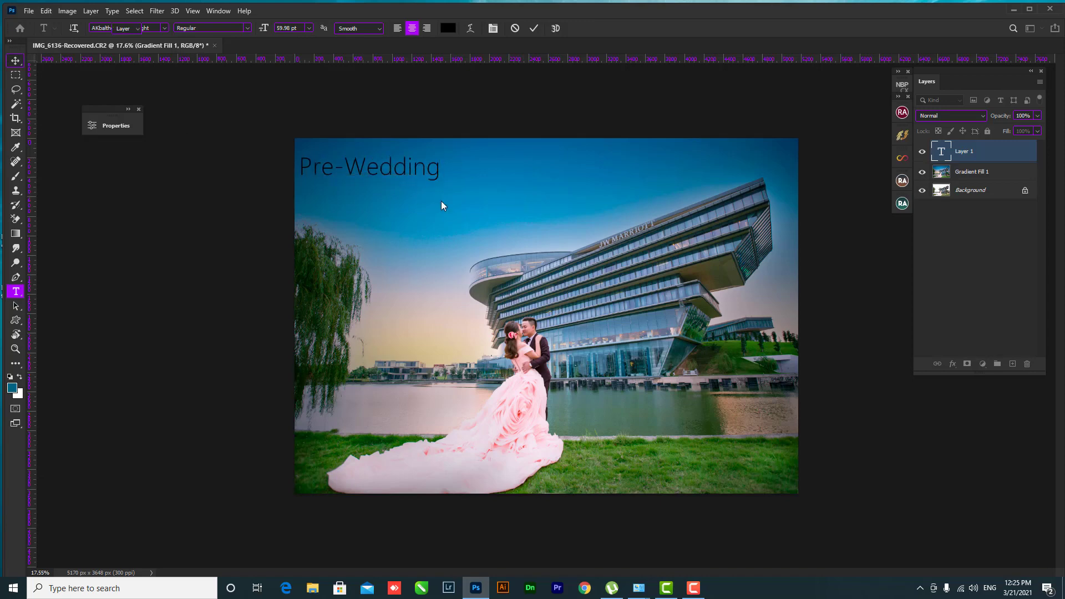
Move the title right and down, then make its text colour white.
key(v)
drag(410, 170, 443, 176)
key(t)
click(442, 172)
key(ctrl+a)
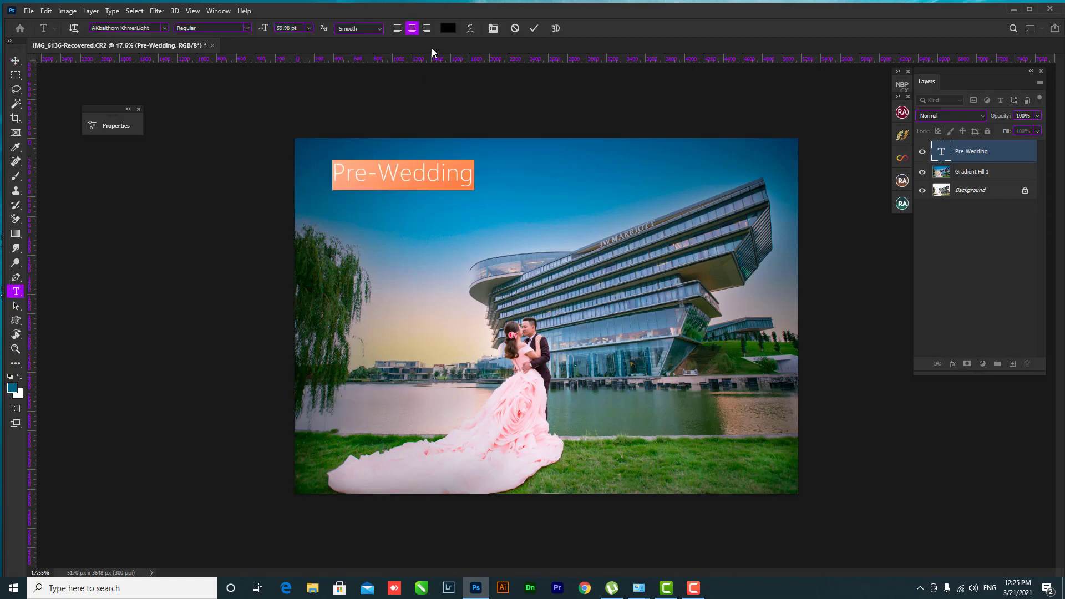
click(454, 27)
drag(697, 120, 633, 103)
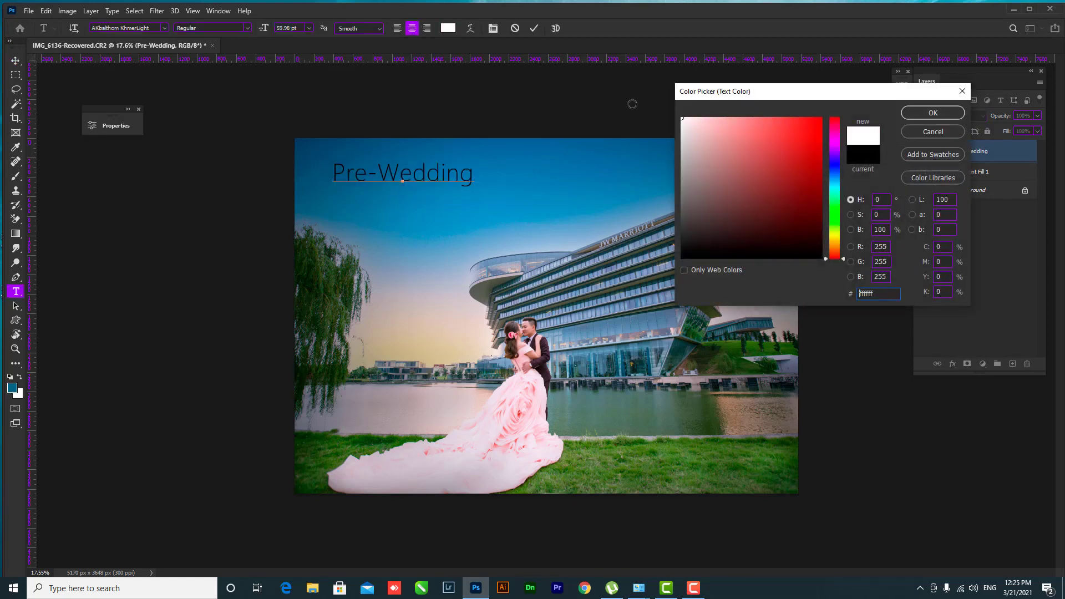
click(923, 113)
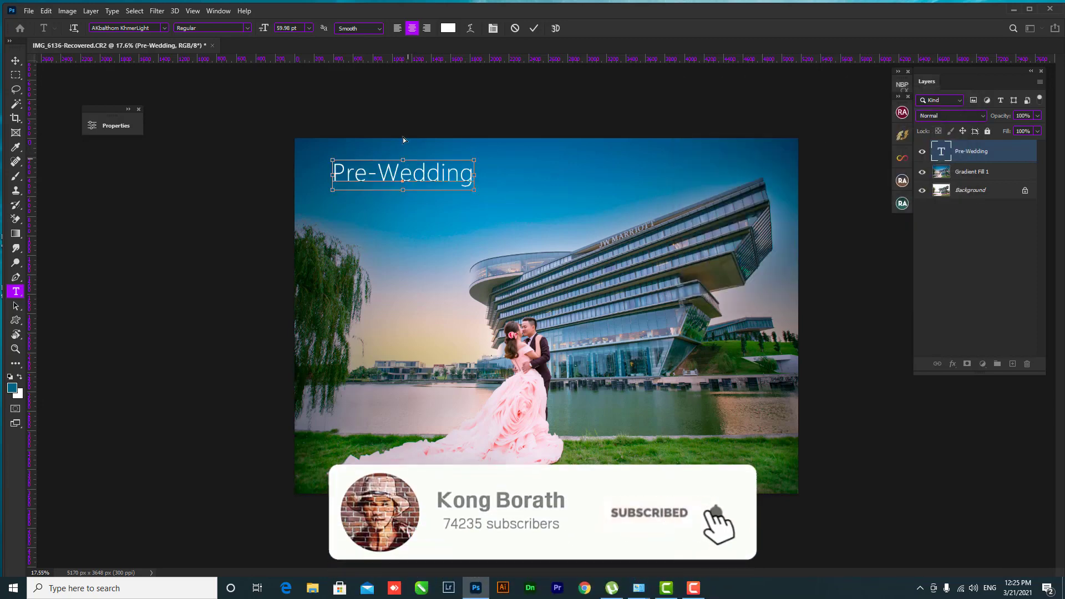
Set the title in Embassy BT and nudge it slightly down and right.
click(163, 29)
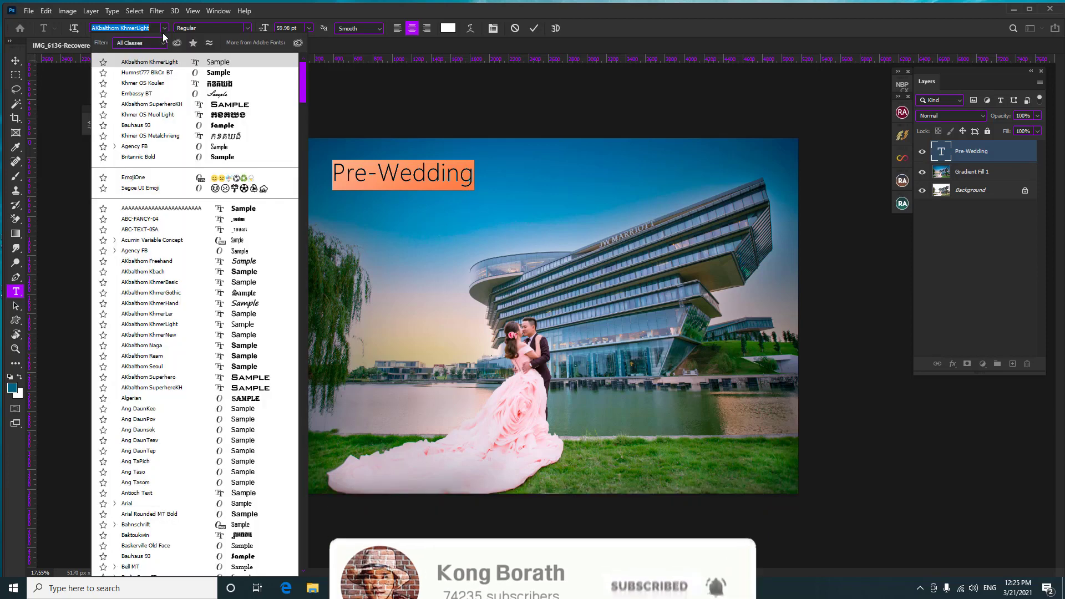
key(Down)
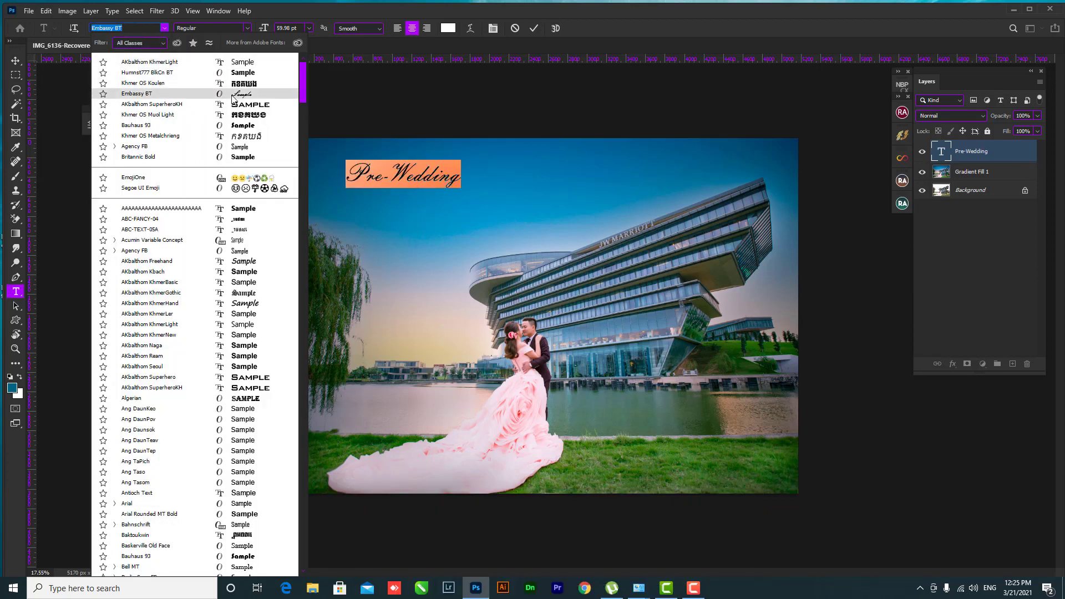
click(233, 95)
click(21, 63)
click(273, 175)
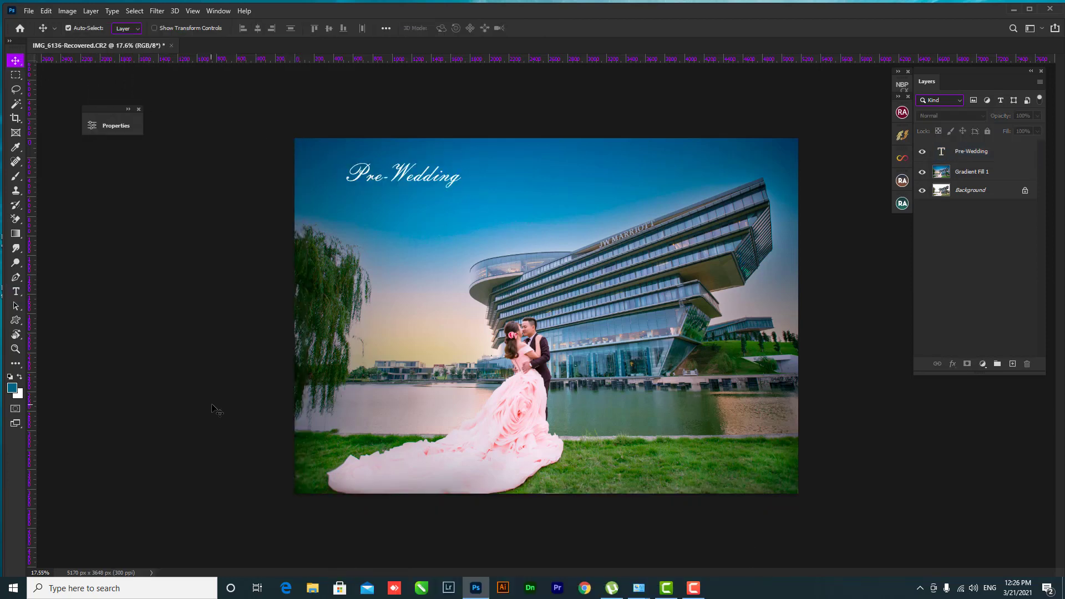
drag(423, 184, 427, 190)
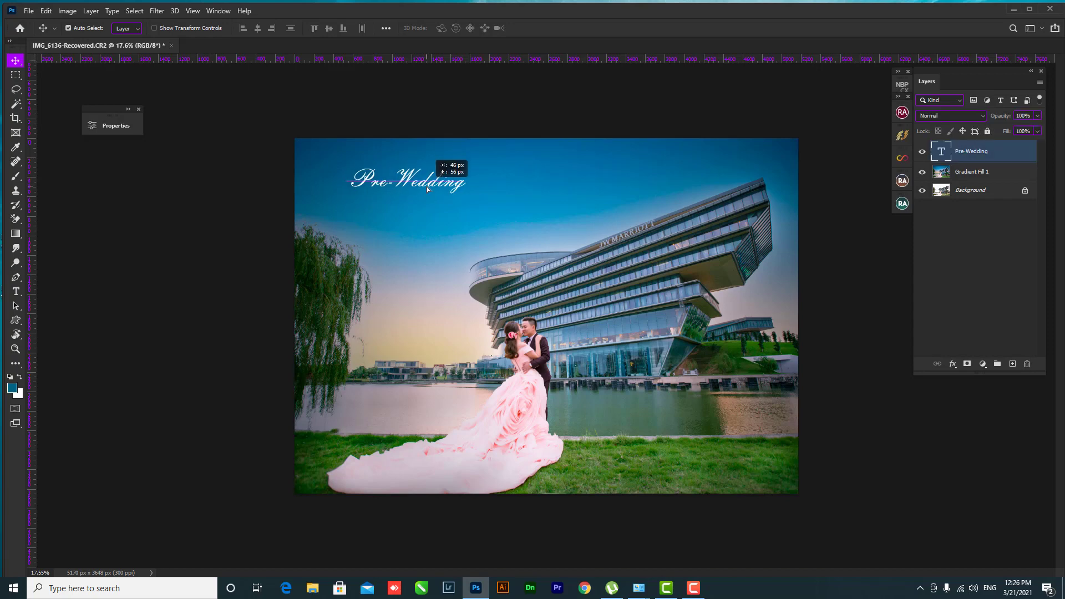
key(ctrl+space)
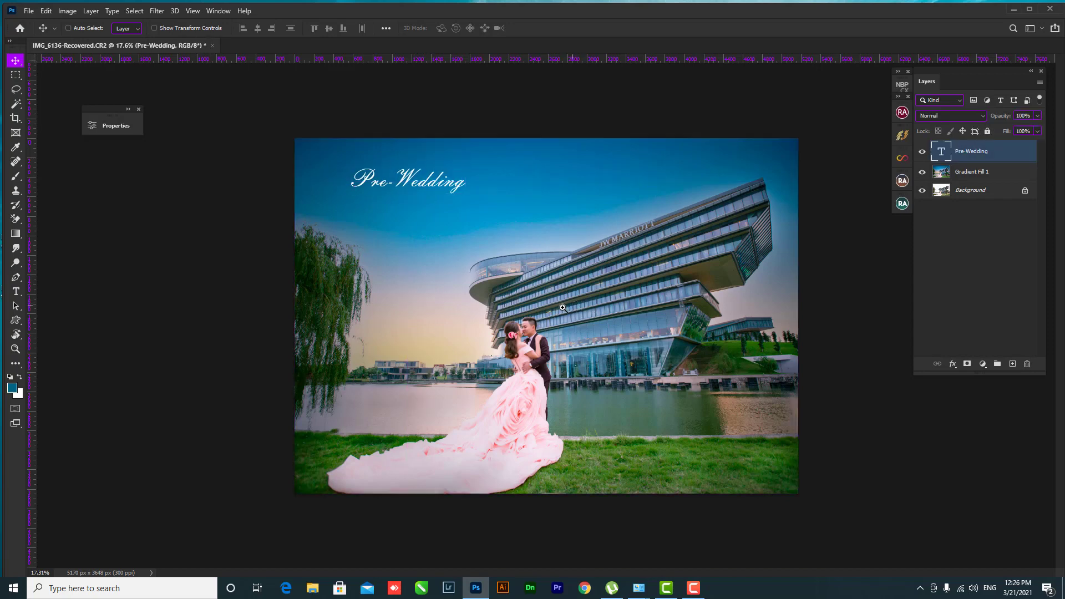
mouse_move(563, 308)
mouse_down()
mouse_move(549, 312)
mouse_move(588, 311)
mouse_up()
ctrl+click(968, 179)
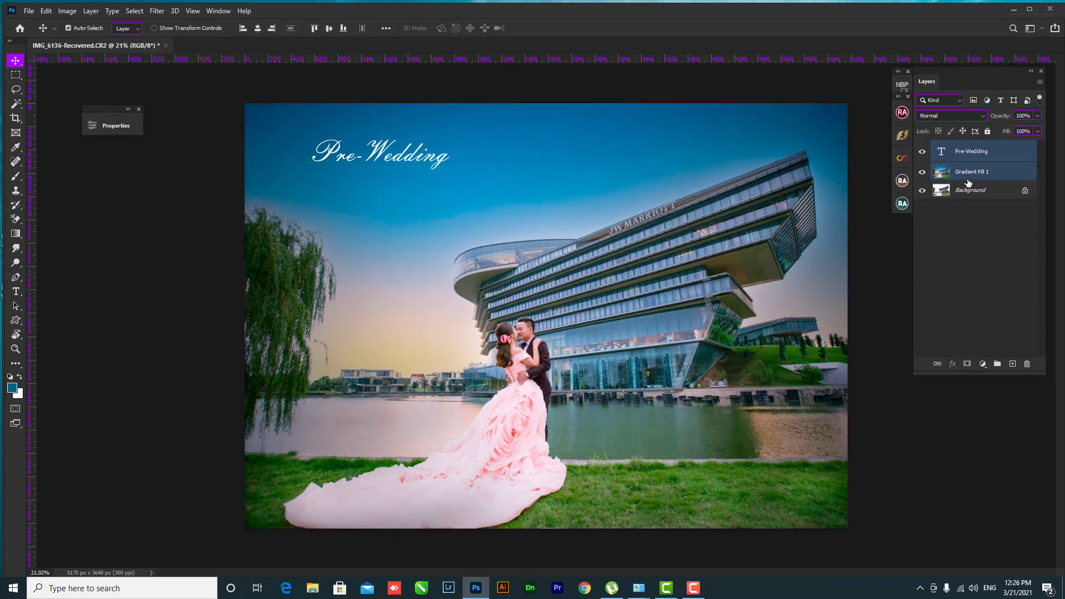